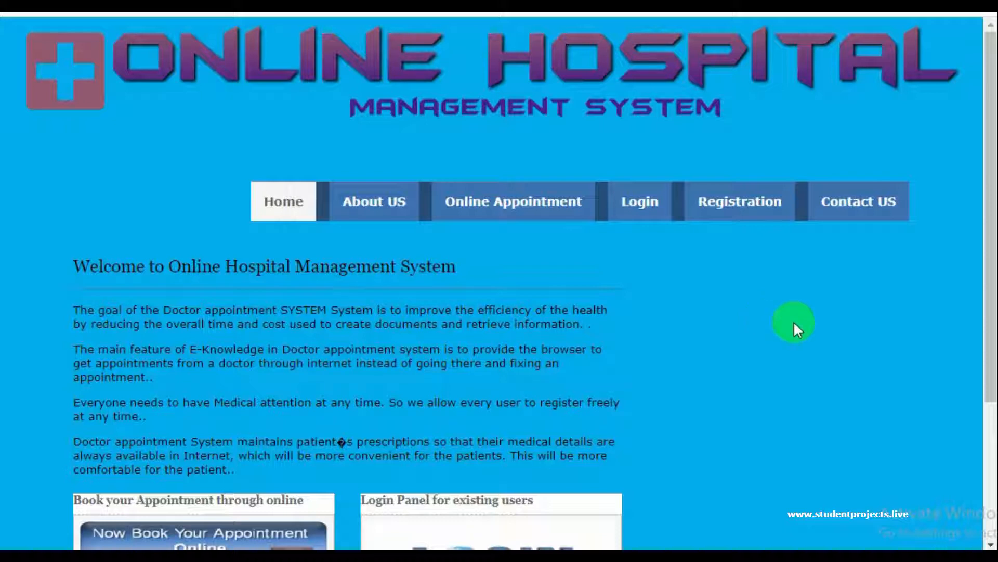
Browse the 18 onlinehospitalmanagementsystem tables in phpMyAdmin, then switch to the project folder in File Explorer
scroll(796, 380, down, 4)
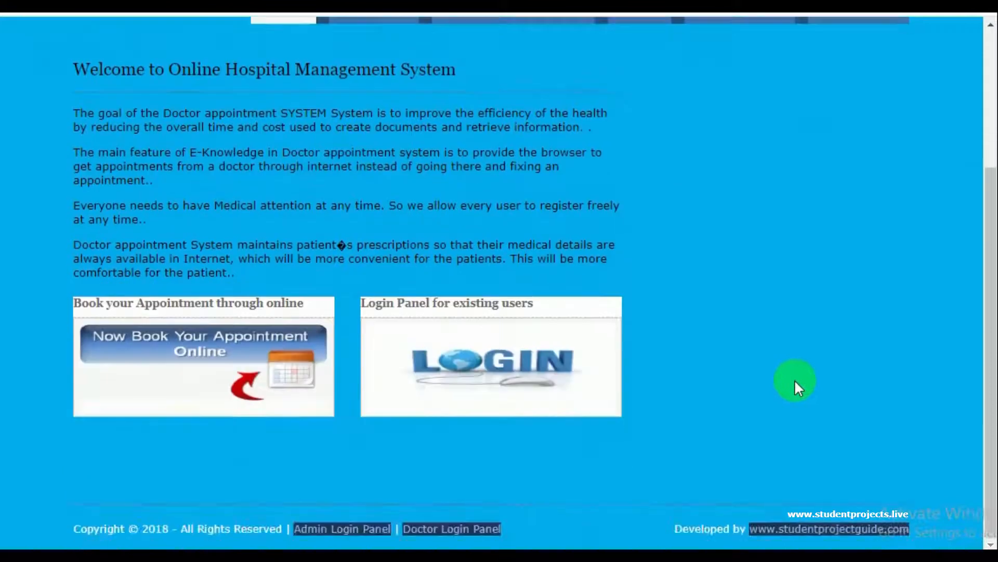
scroll(777, 364, up, 4)
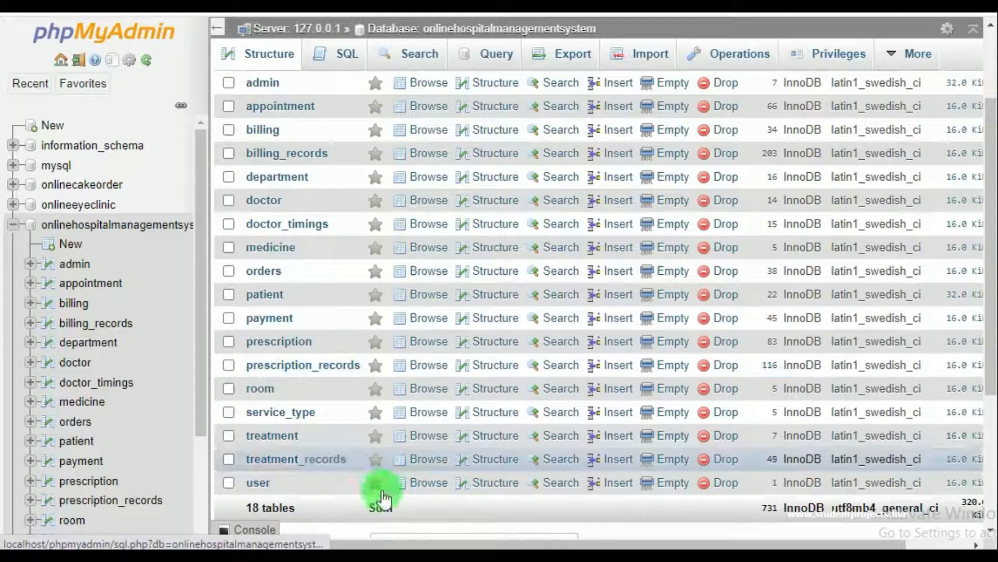
click(114, 385)
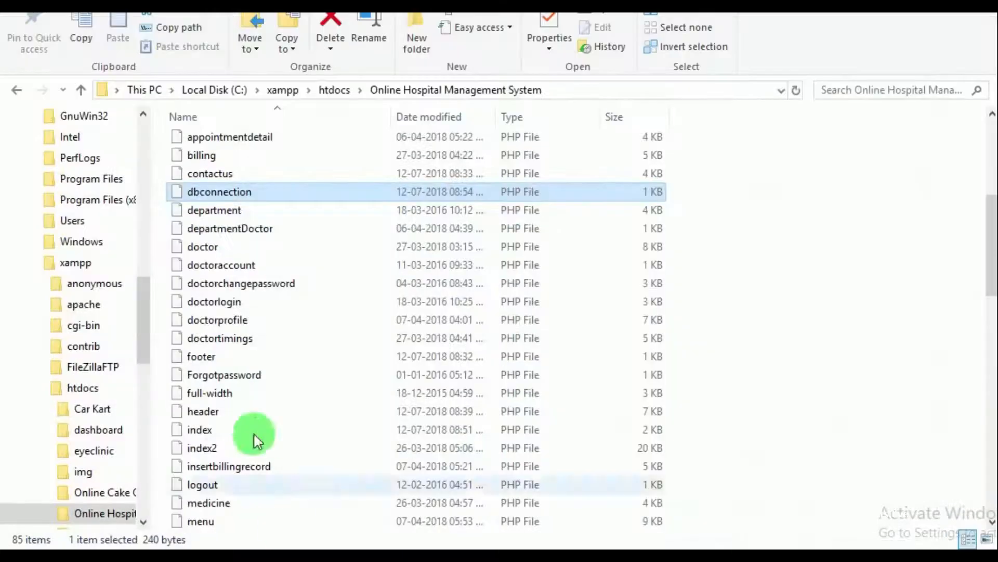
Open dbconnection.php from the Online Hospital Management System folder with Edit with Notepad++
scroll(250, 300, down, 1)
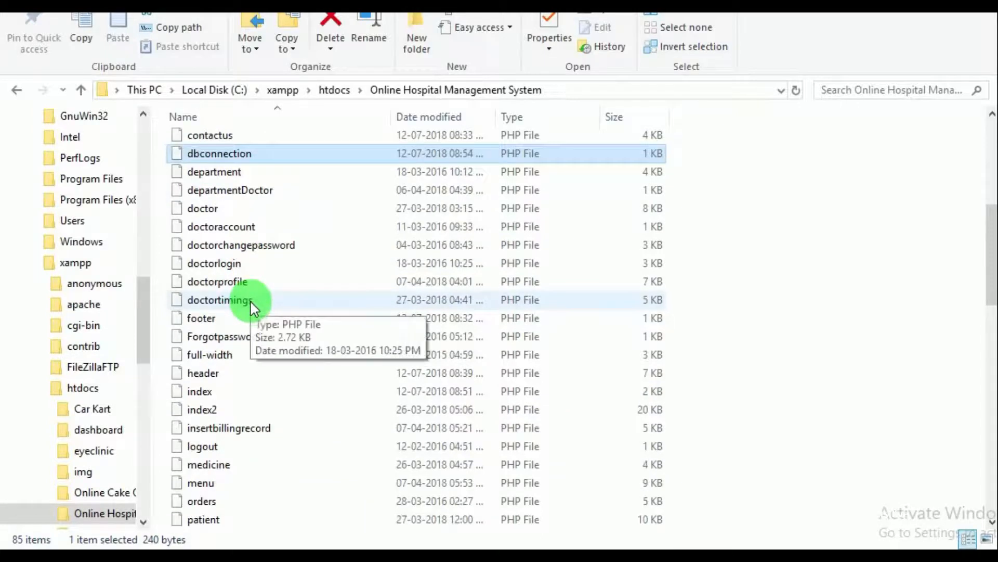
scroll(250, 298, down, 3)
scroll(240, 372, down, 3)
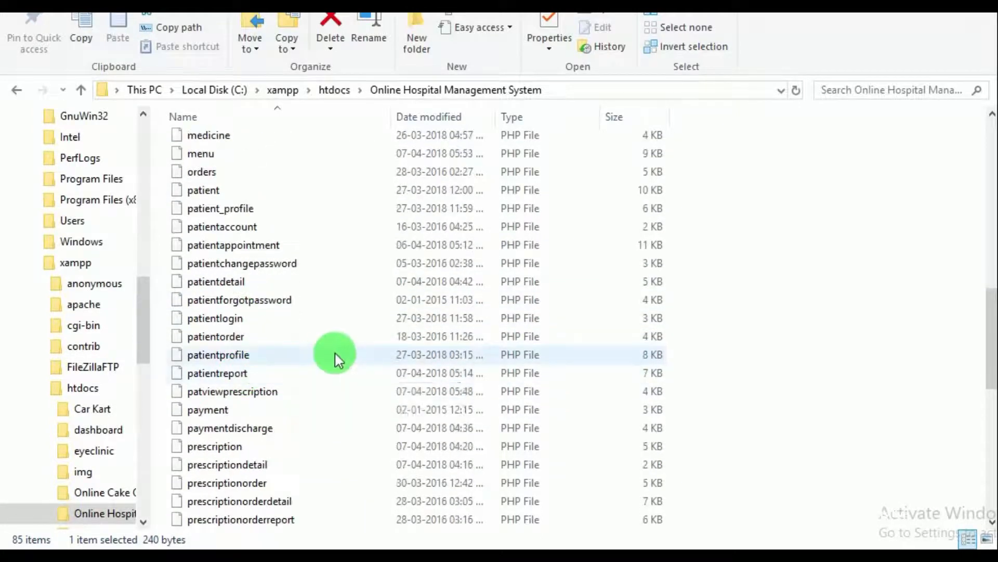
scroll(334, 357, down, 6)
scroll(306, 379, down, 3)
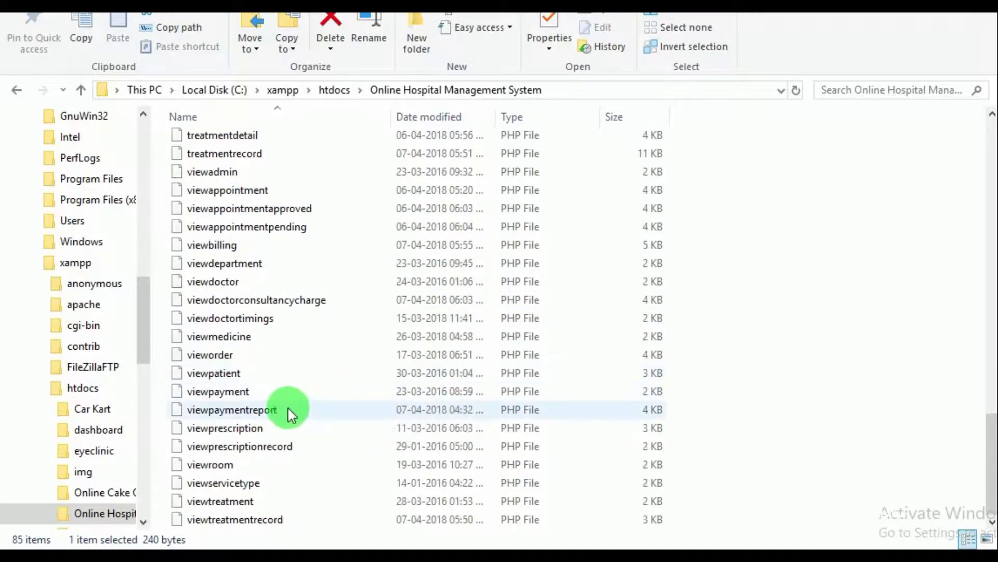
scroll(289, 407, up, 7)
scroll(285, 419, up, 9)
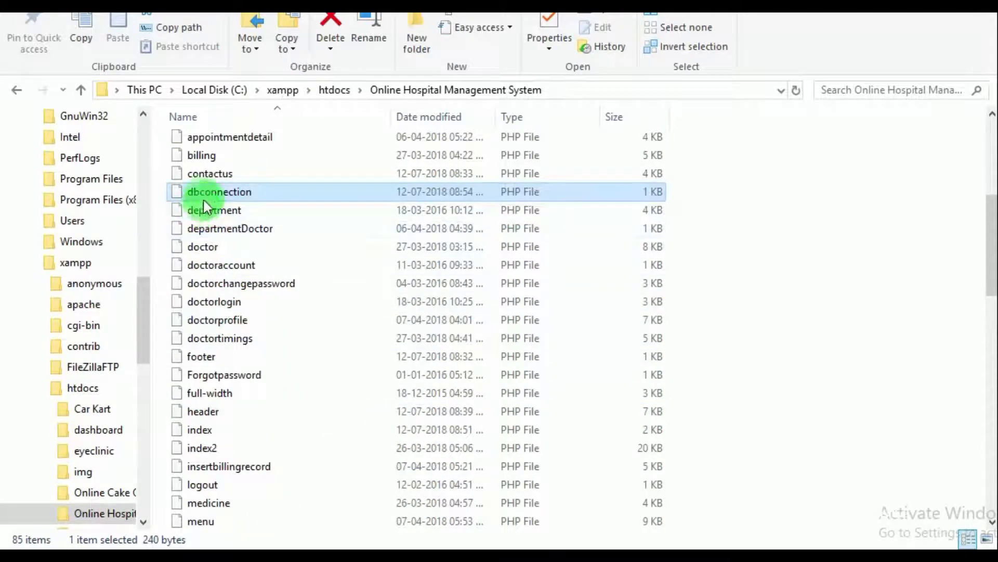
double_click(207, 194)
right_click(206, 194)
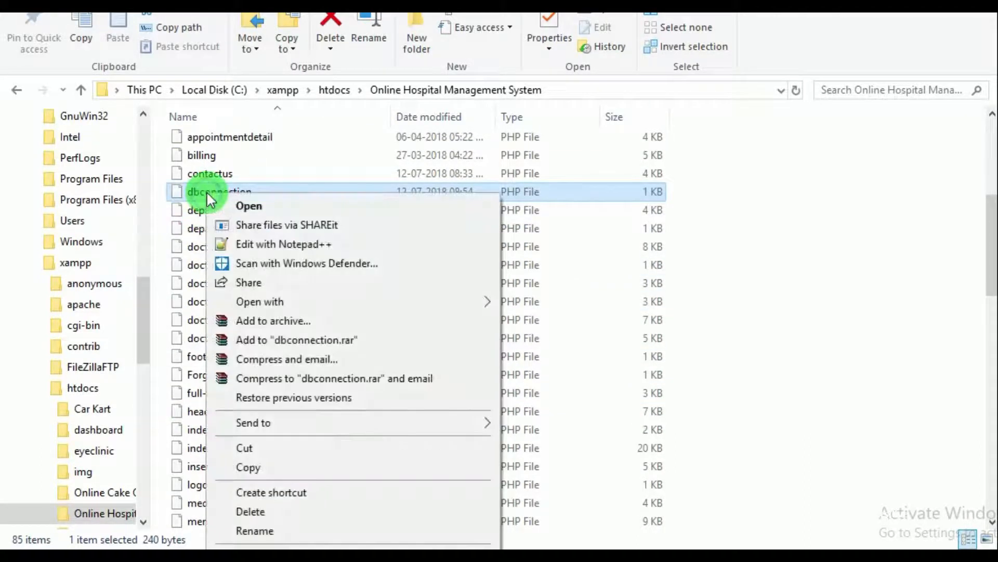
click(263, 245)
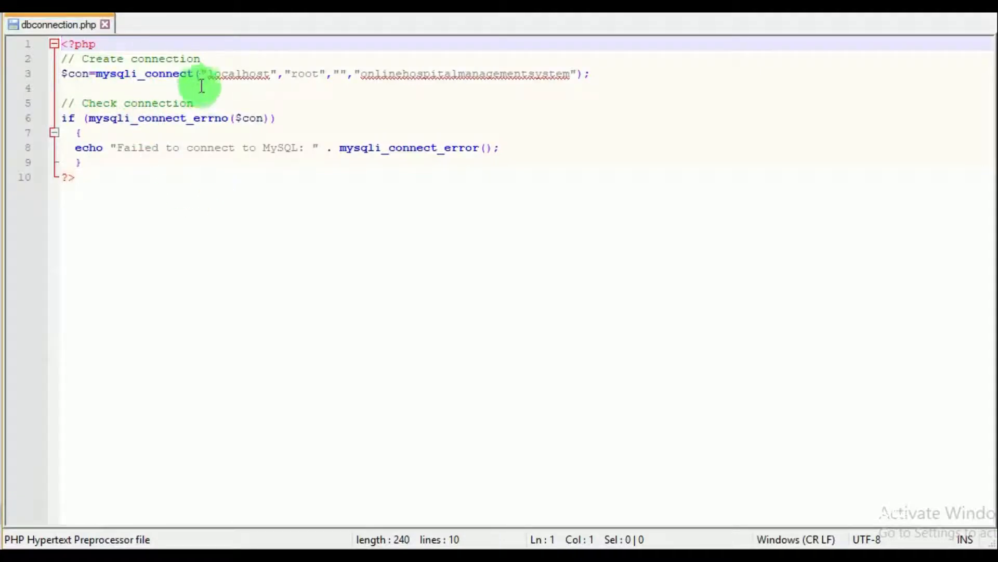
Inspect the mysqli_connect arguments on line 3 of dbconnection.php, then return to the site in Chrome
drag(200, 74, 581, 82)
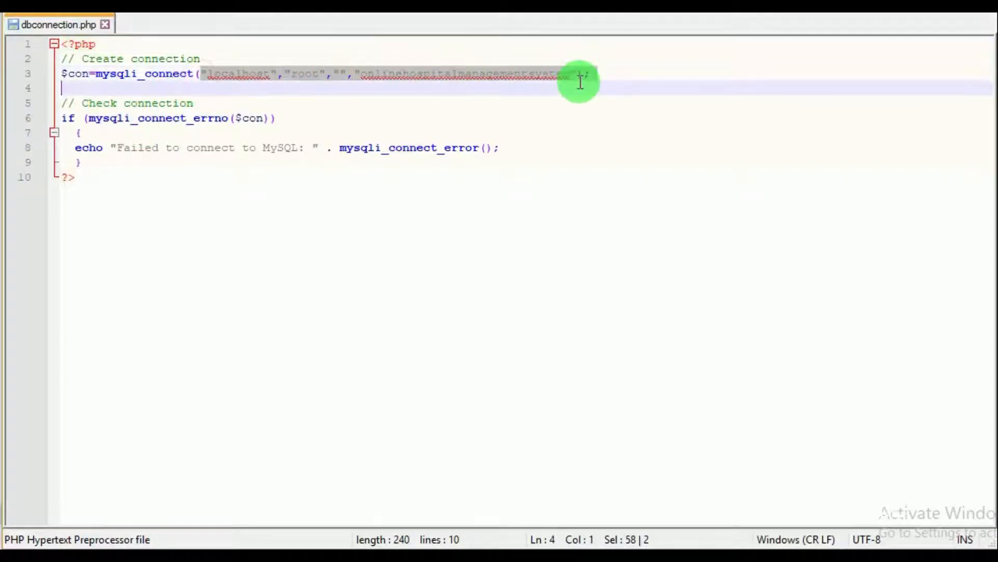
click(557, 165)
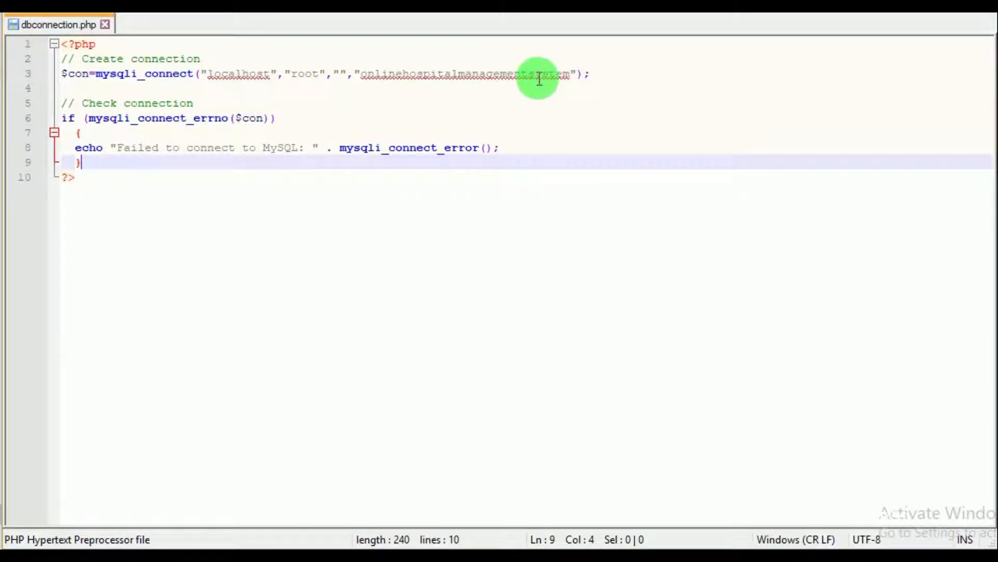
click(488, 208)
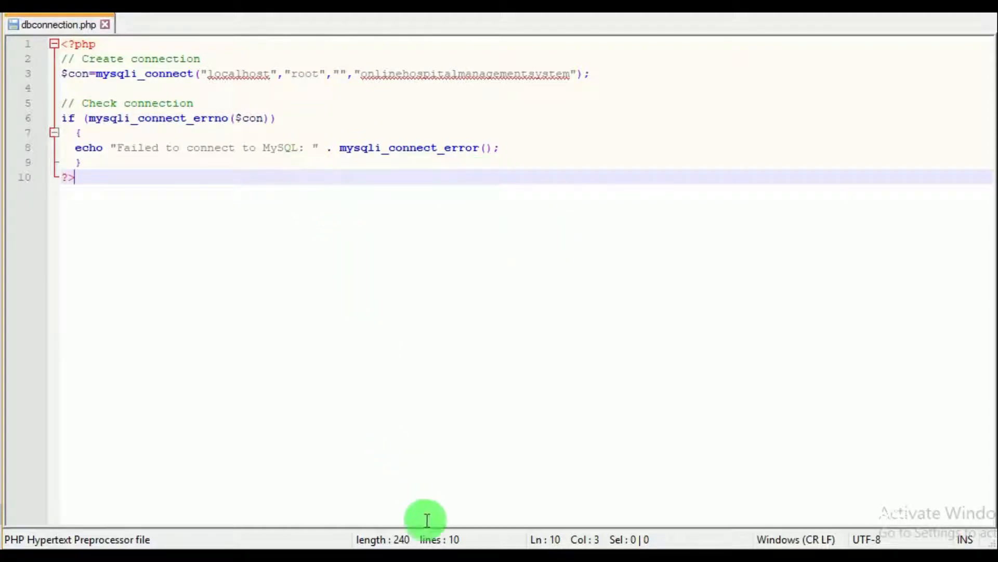
click(436, 555)
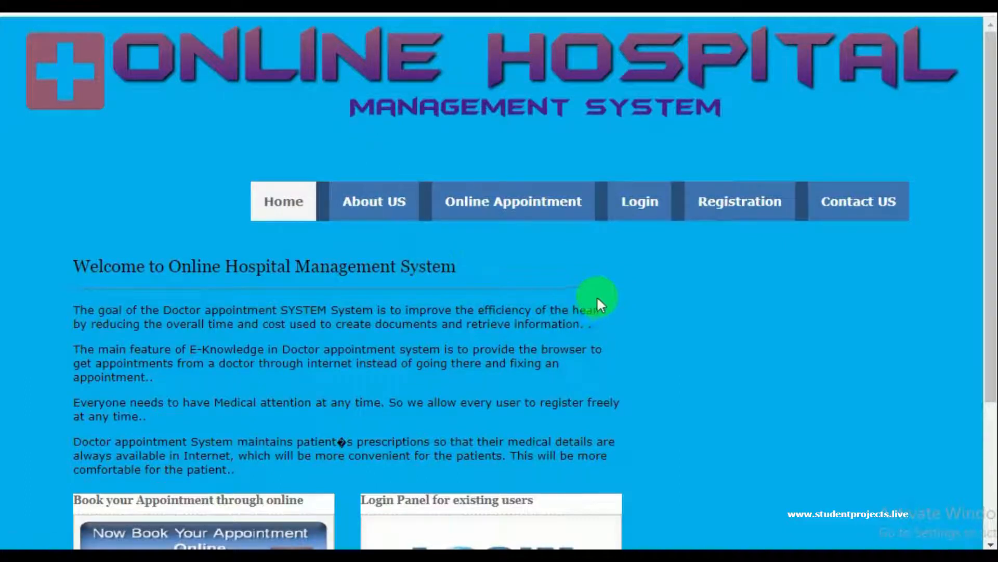
scroll(445, 294, down, 4)
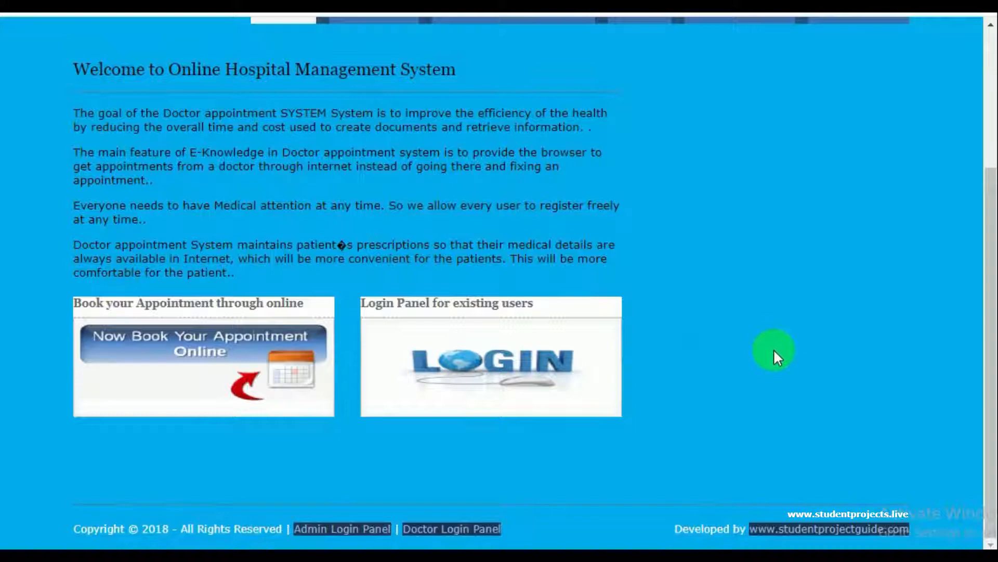
scroll(773, 348, up, 4)
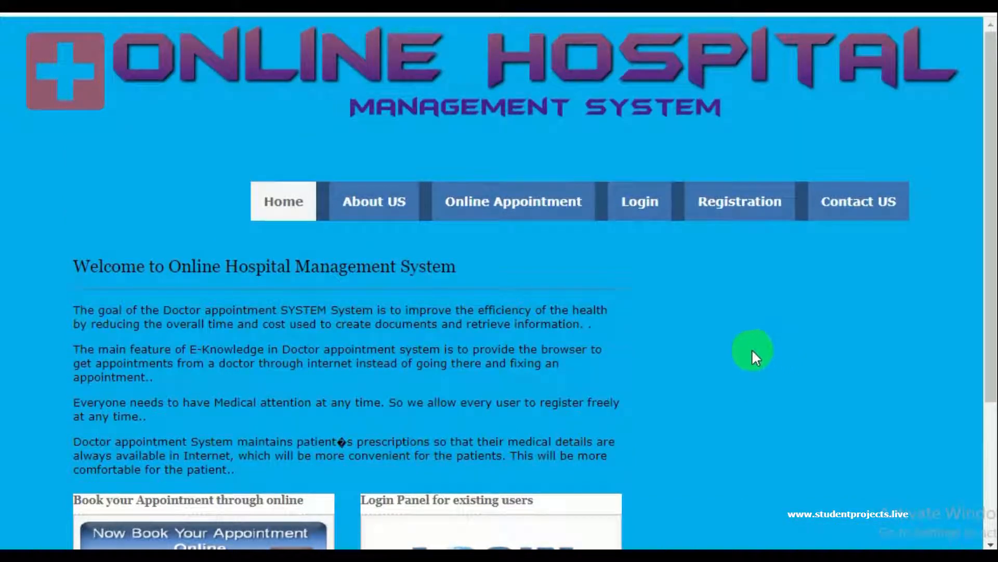
scroll(759, 385, down, 4)
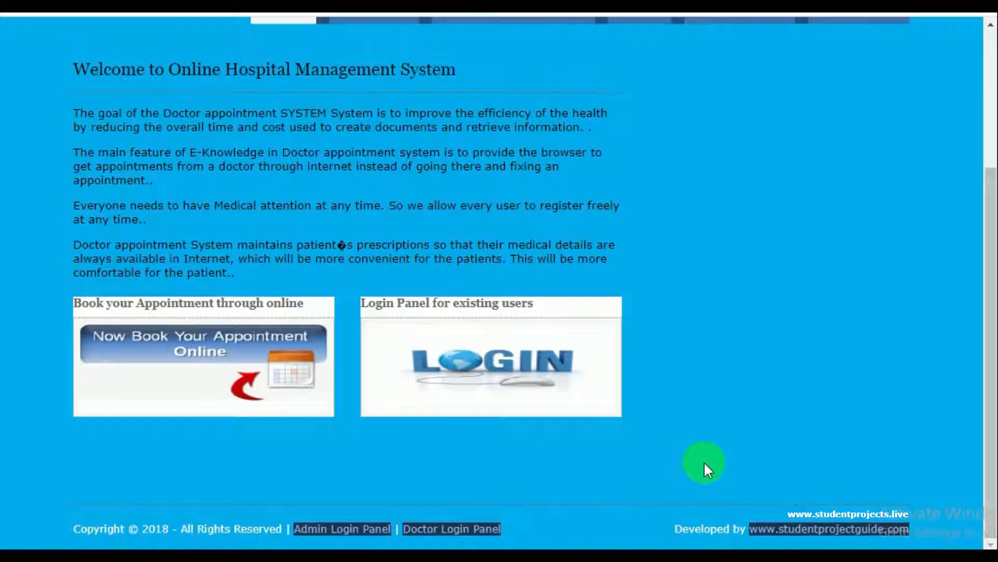
scroll(712, 333, up, 4)
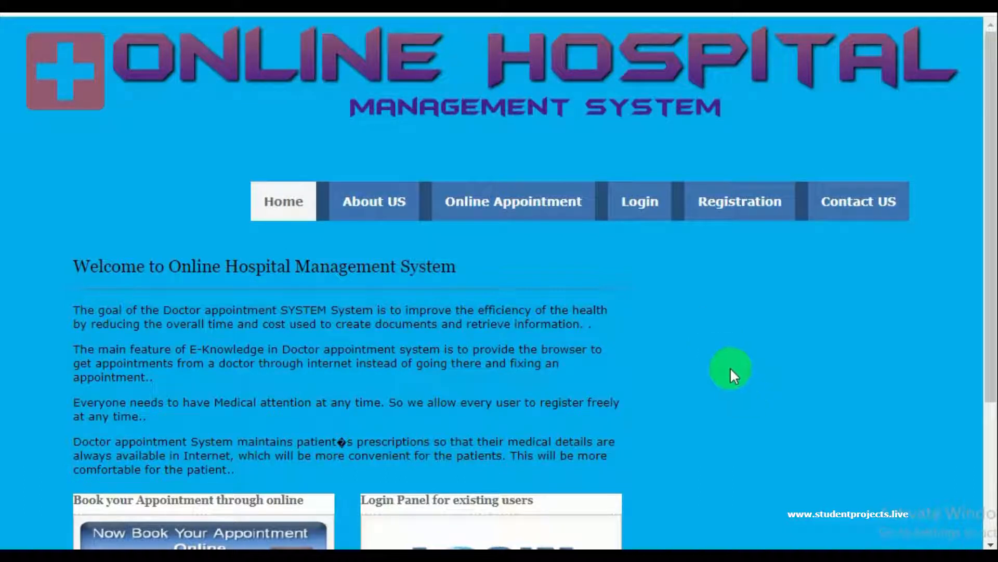
scroll(736, 402, down, 3)
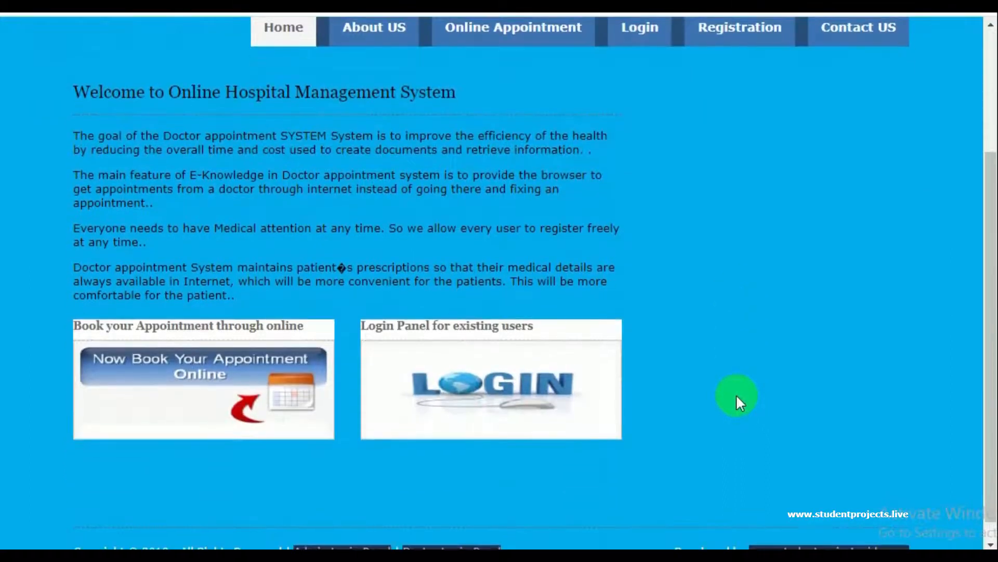
scroll(737, 397, down, 1)
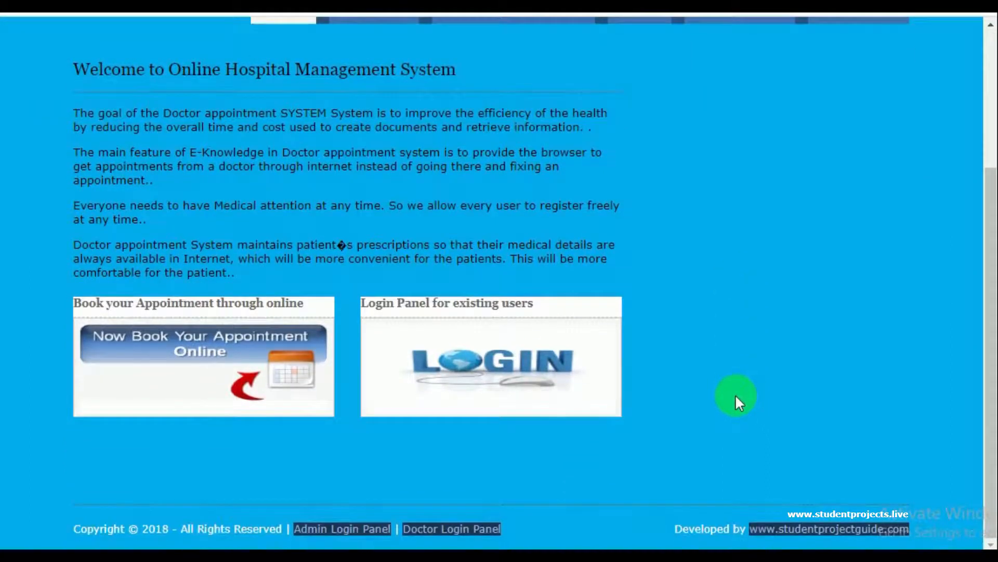
scroll(737, 401, up, 4)
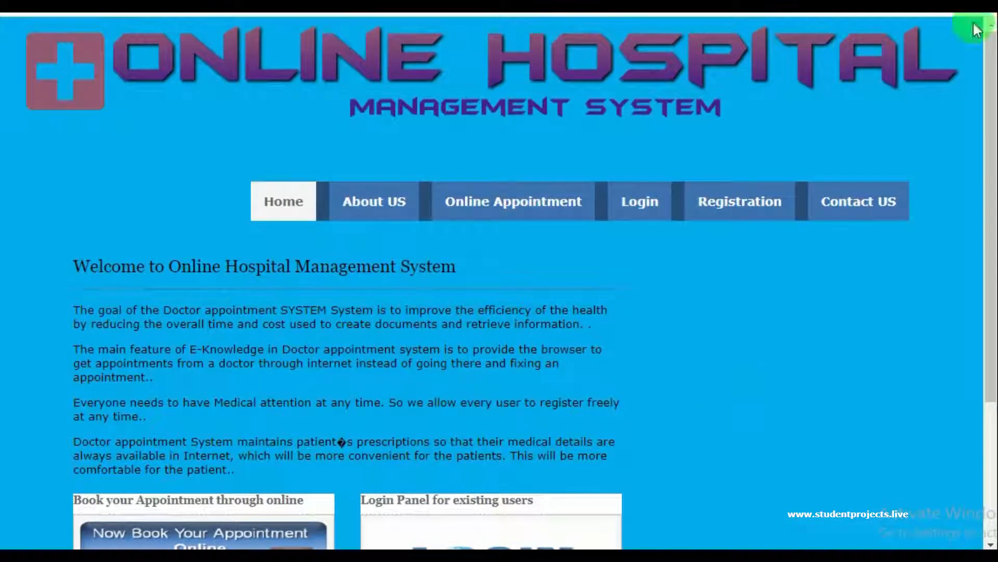
Start a patient registration and autofill name, address, mobile number, city and PIN code
click(731, 208)
scroll(546, 245, down, 8)
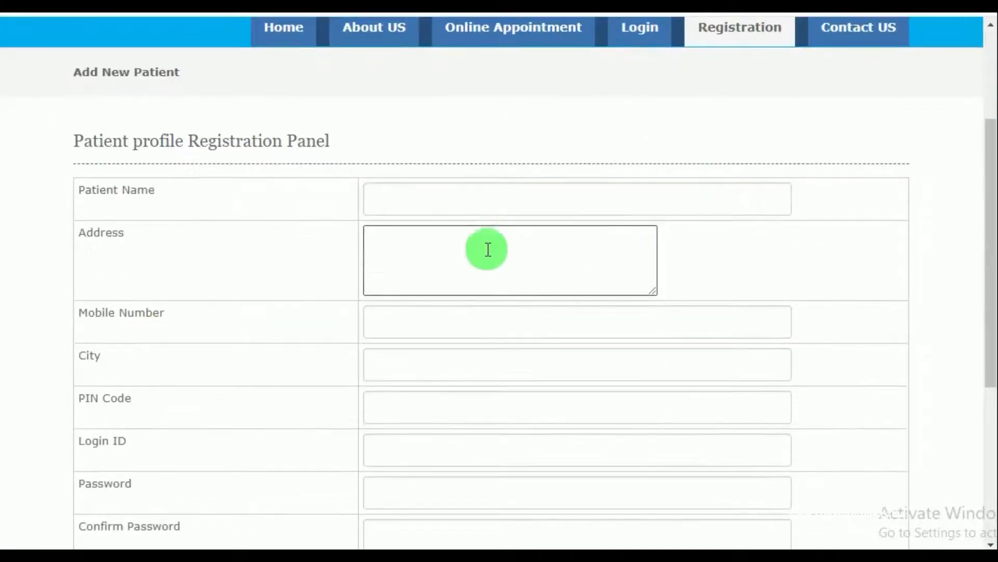
scroll(383, 259, up, 8)
click(451, 211)
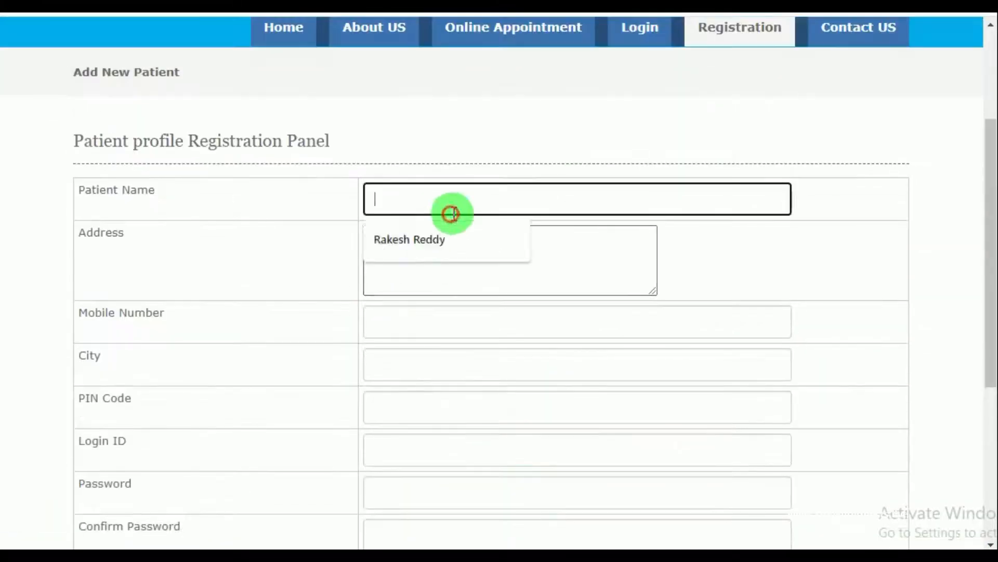
click(438, 244)
click(438, 244)
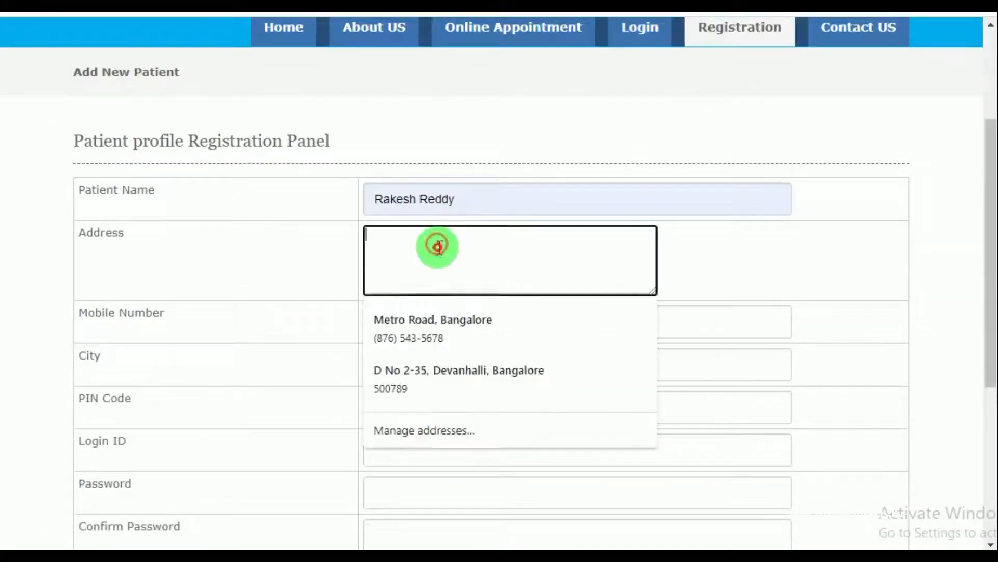
click(441, 391)
click(436, 325)
click(412, 379)
scroll(410, 379, down, 3)
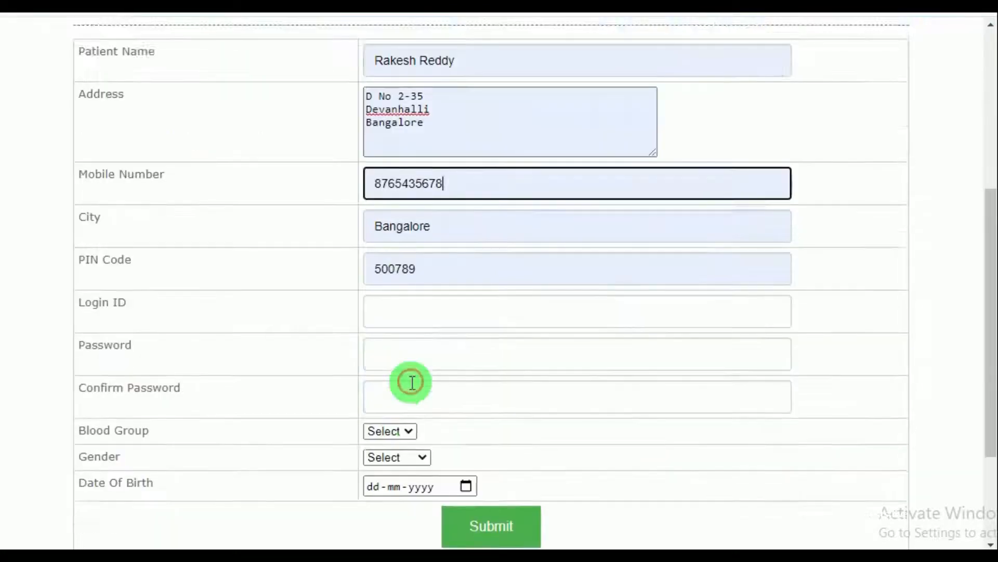
Fill the Login ID from a saved suggestion and paste the password into both password fields
click(416, 284)
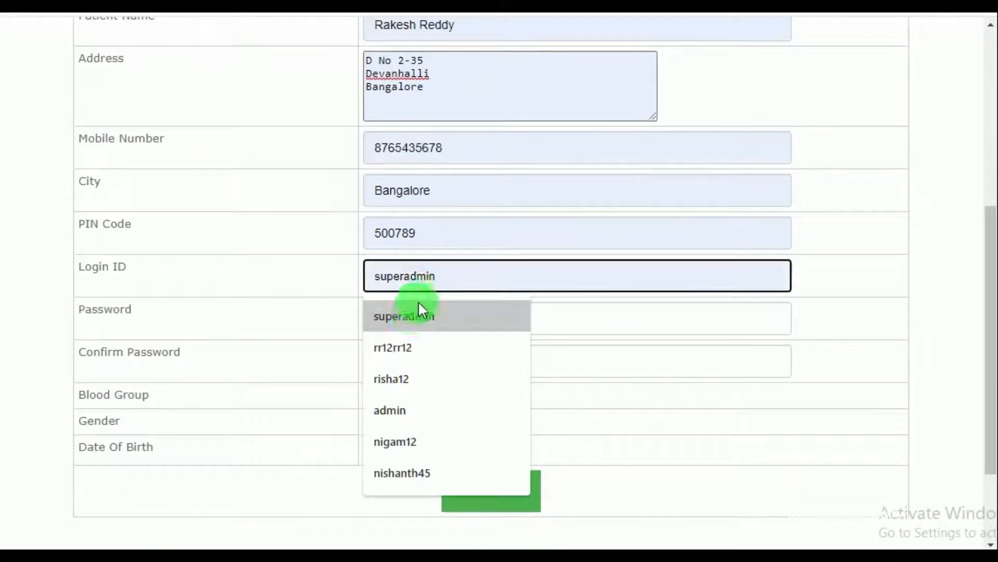
click(392, 347)
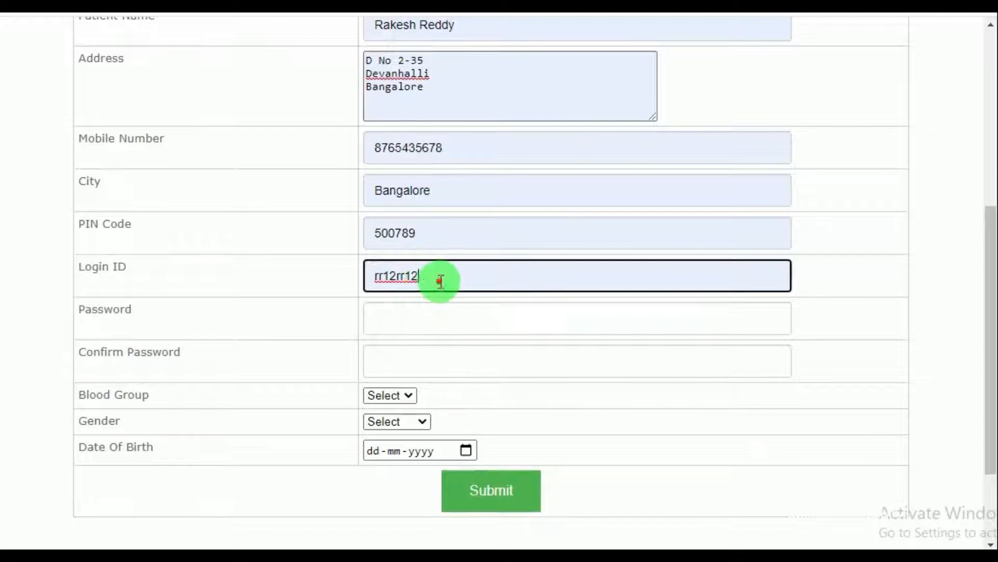
double_click(439, 280)
click(415, 316)
key(ctrl+v)
click(430, 355)
key(ctrl+v)
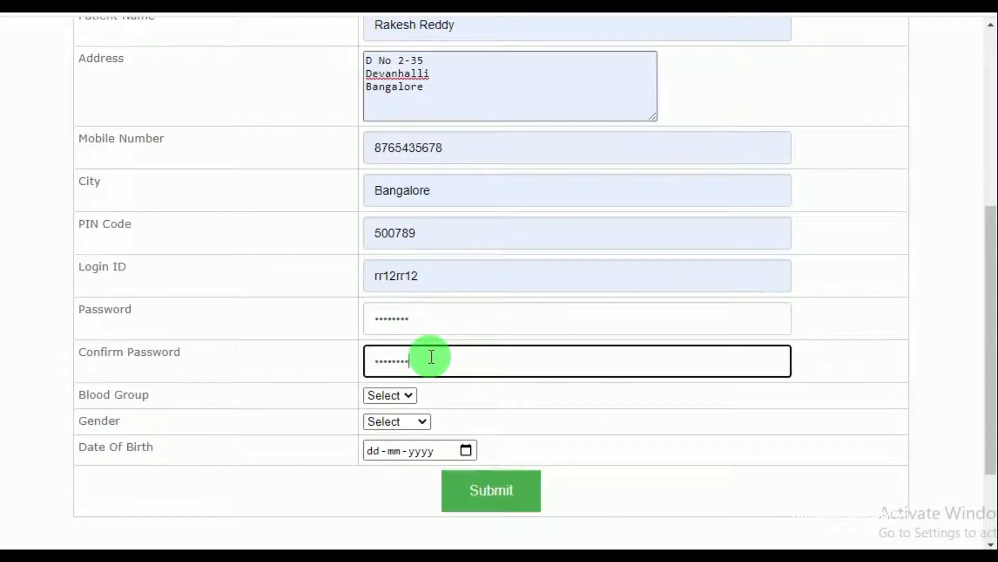
Set the blood group to O+ and the gender to MALE
scroll(432, 343, down, 2)
click(407, 312)
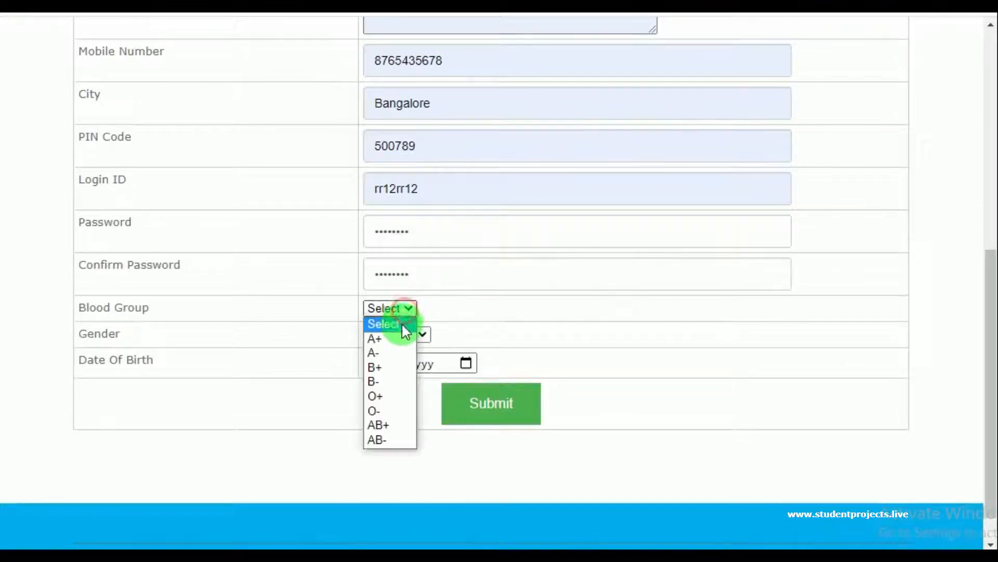
click(386, 395)
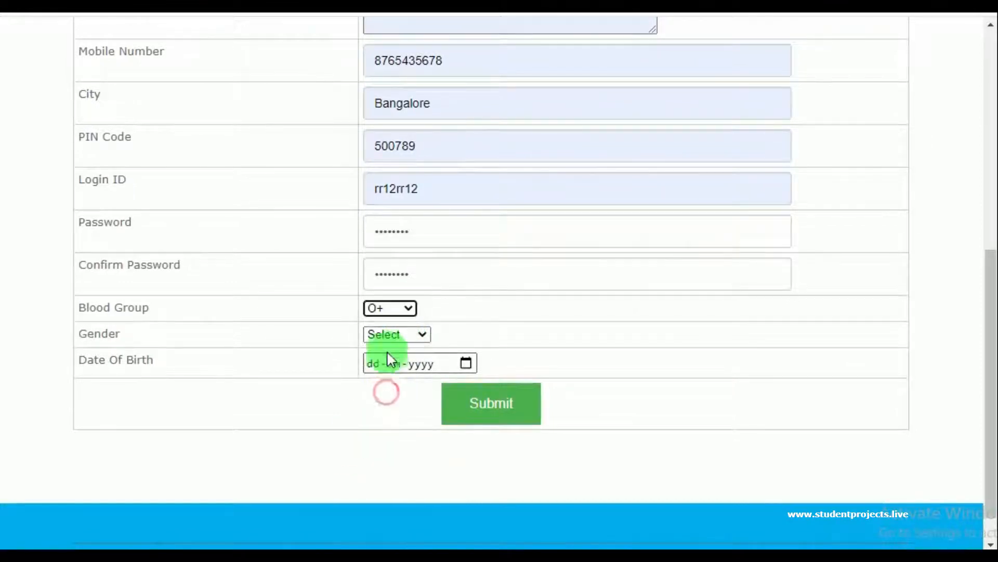
click(392, 334)
click(390, 365)
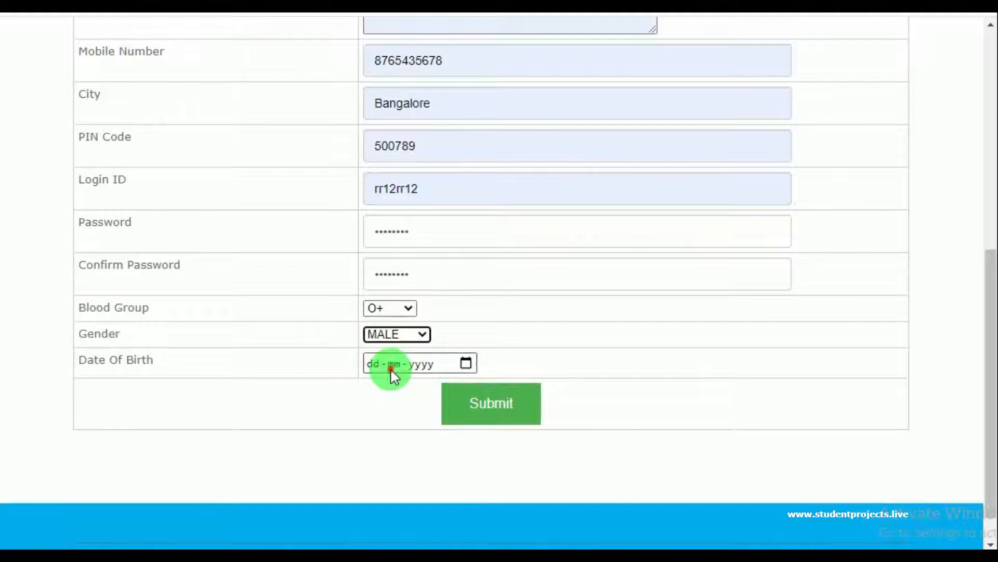
click(466, 364)
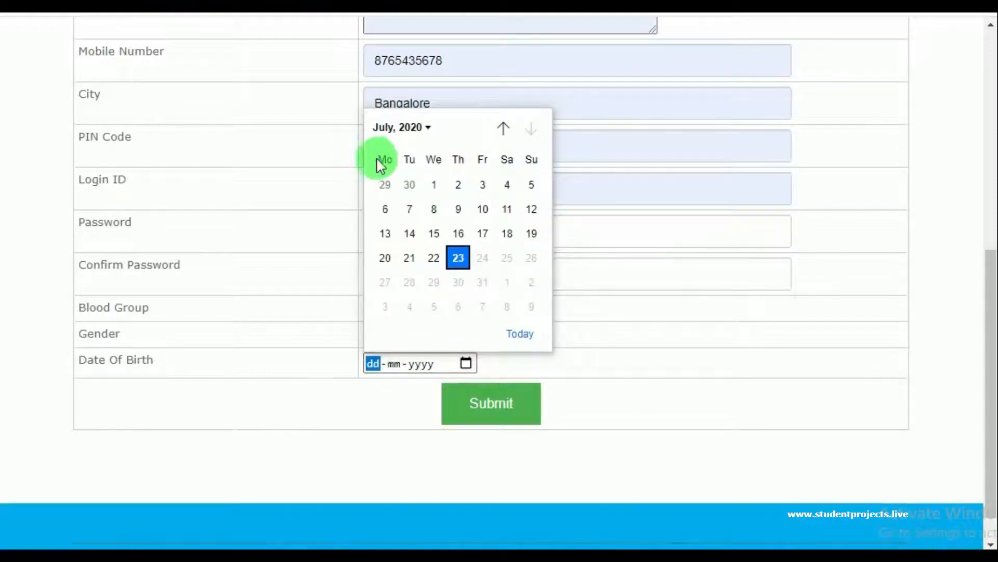
click(428, 128)
scroll(424, 219, up, 5)
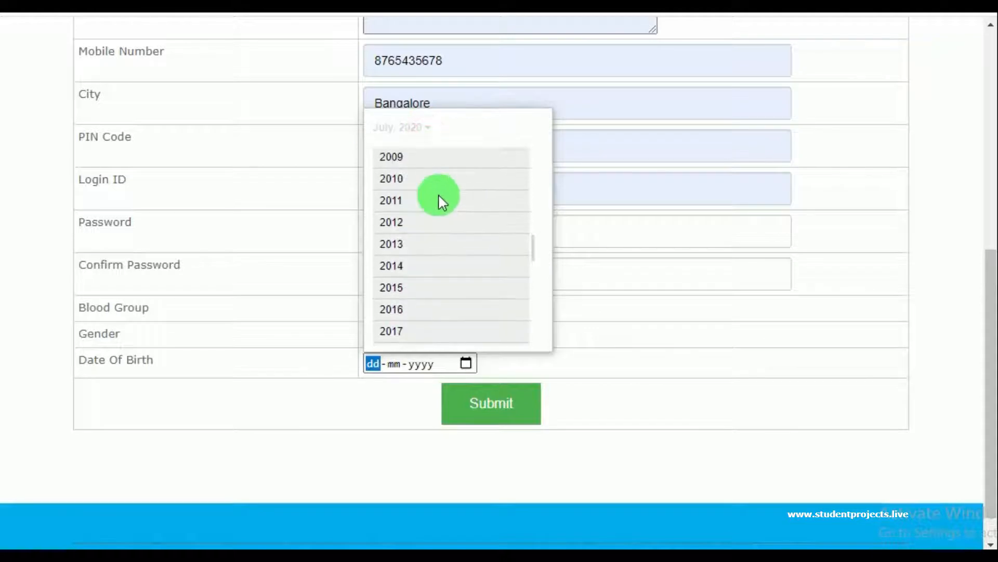
scroll(432, 200, up, 2)
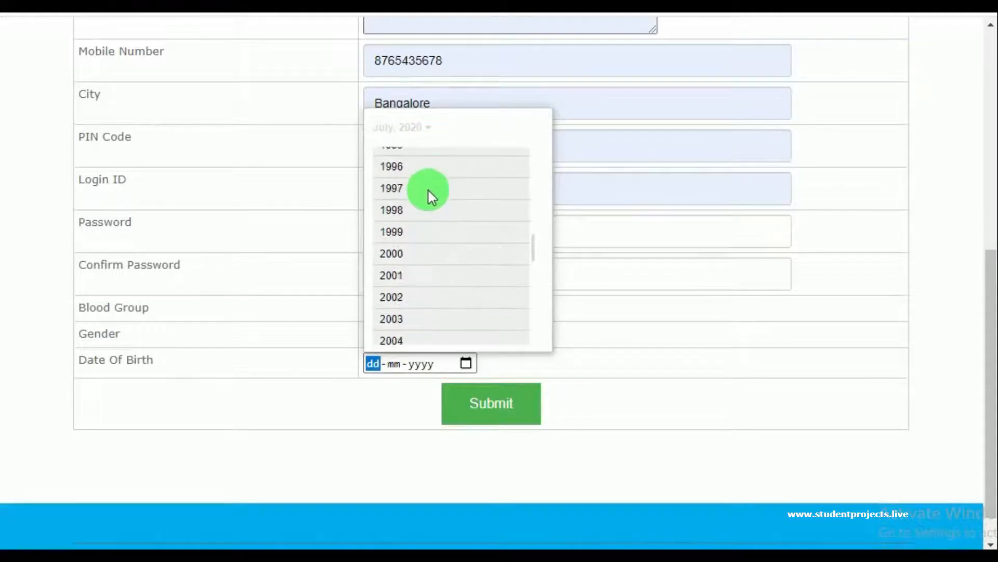
click(401, 195)
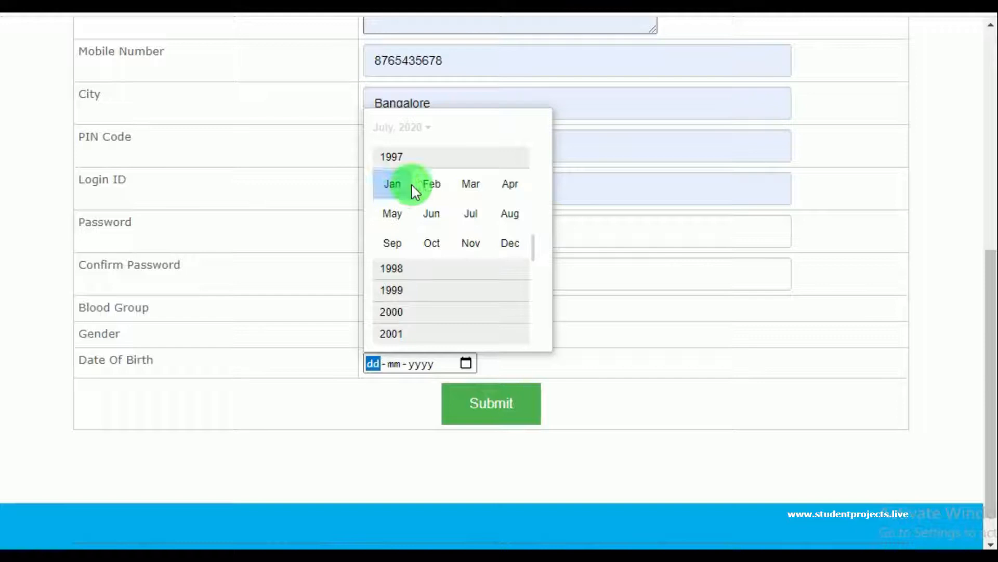
click(454, 184)
click(475, 218)
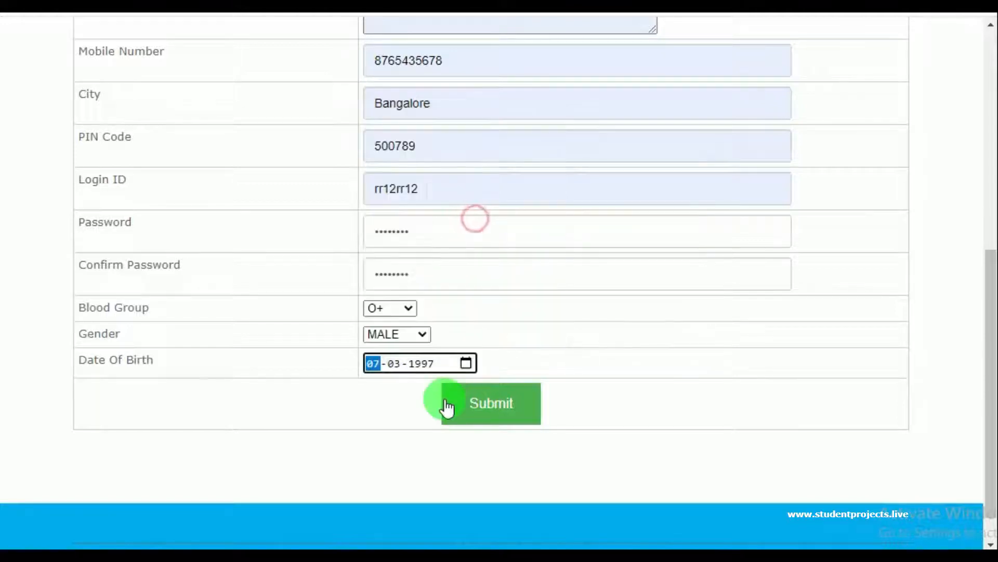
click(484, 401)
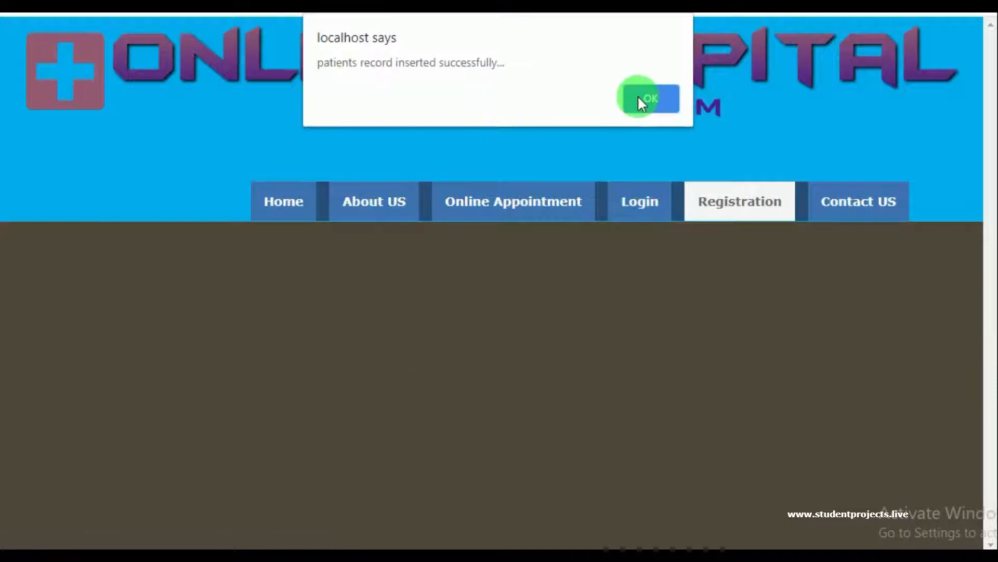
click(645, 99)
Log in on the Patient Login panel using the new patient's saved login ID and password
scroll(291, 309, down, 2)
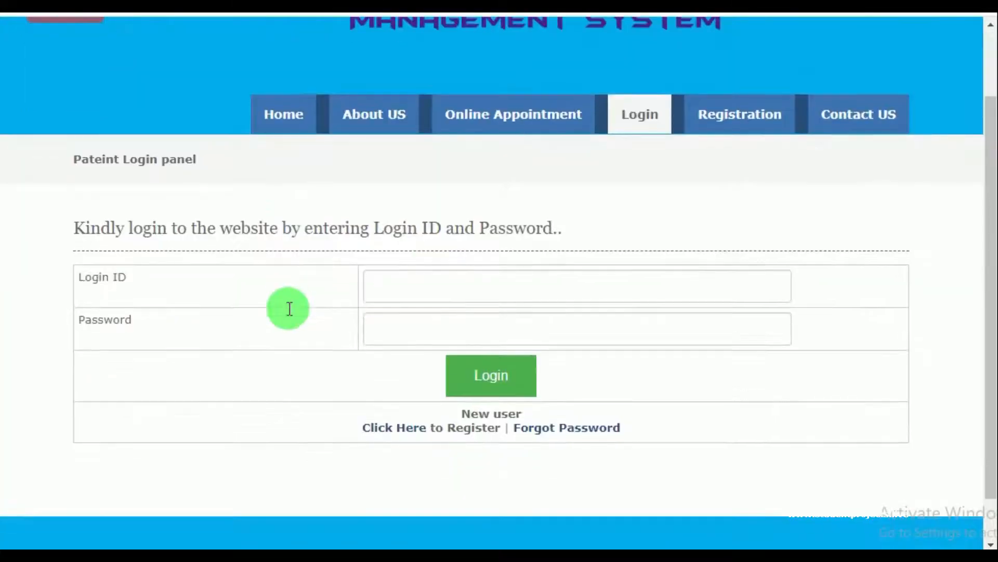
click(433, 280)
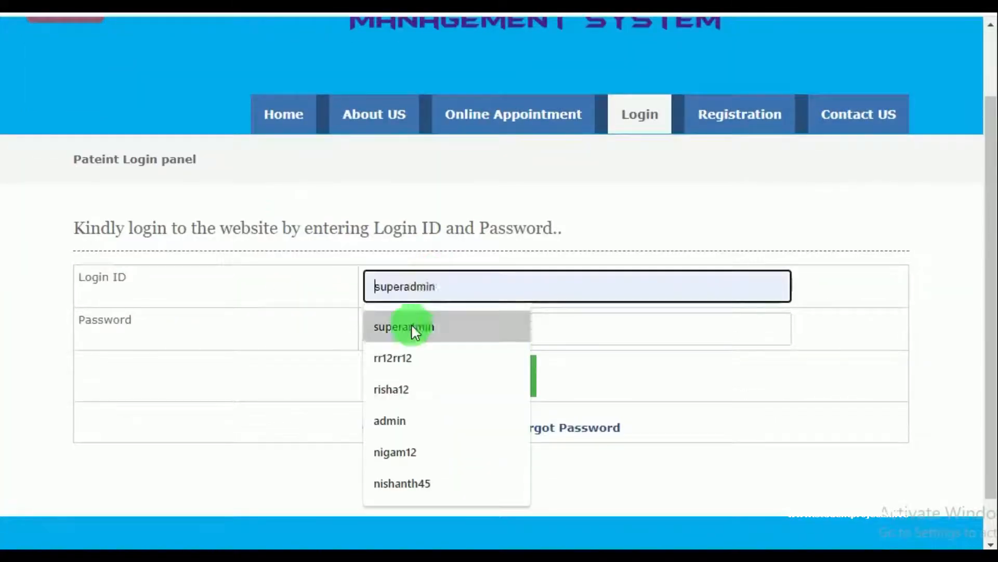
click(392, 359)
click(399, 327)
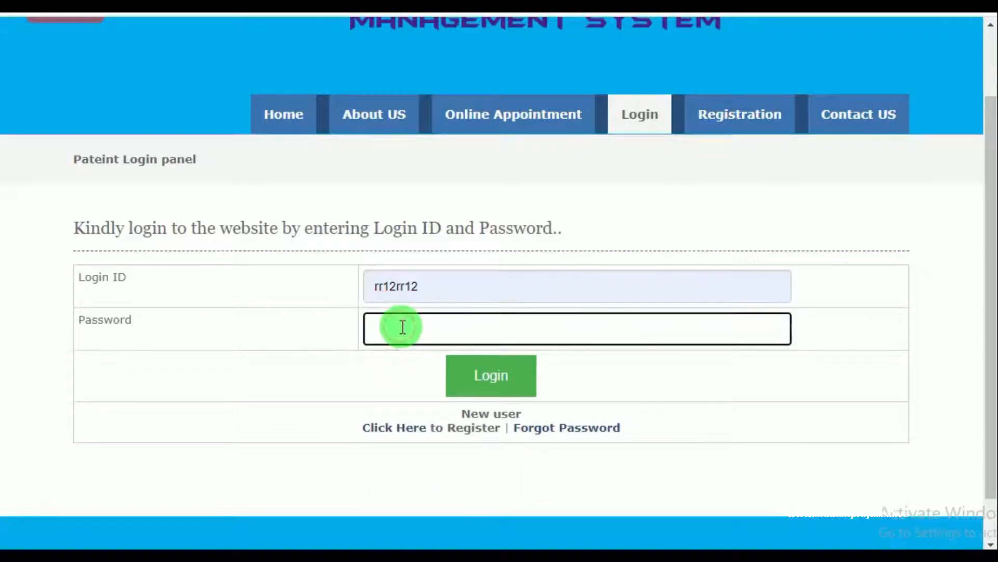
click(482, 379)
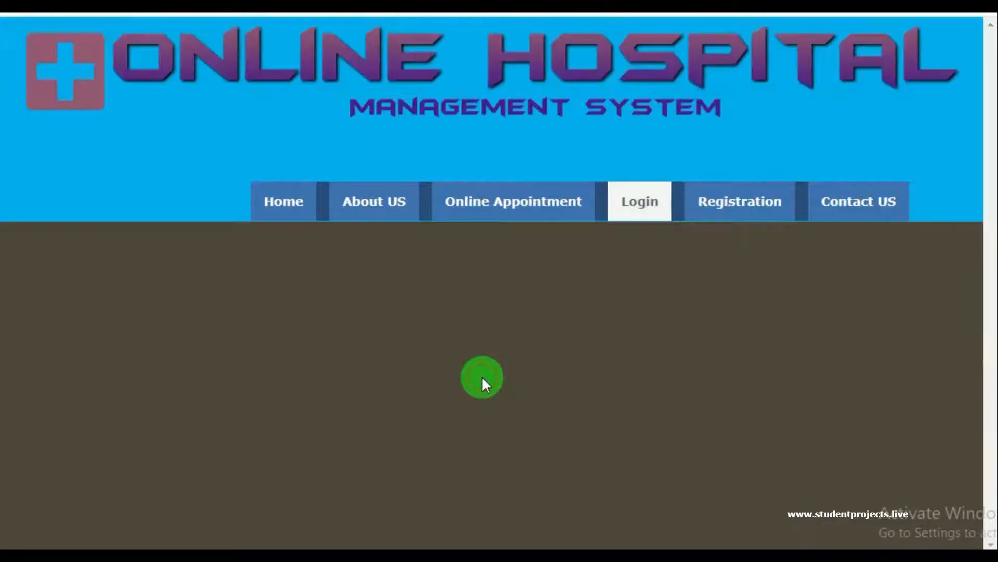
scroll(452, 370, down, 1)
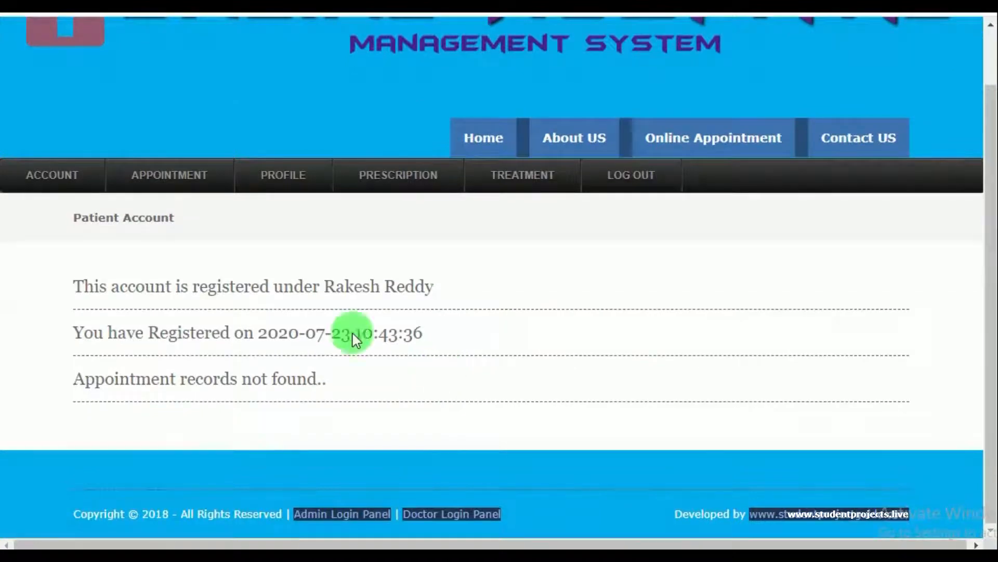
mouse_move(184, 184)
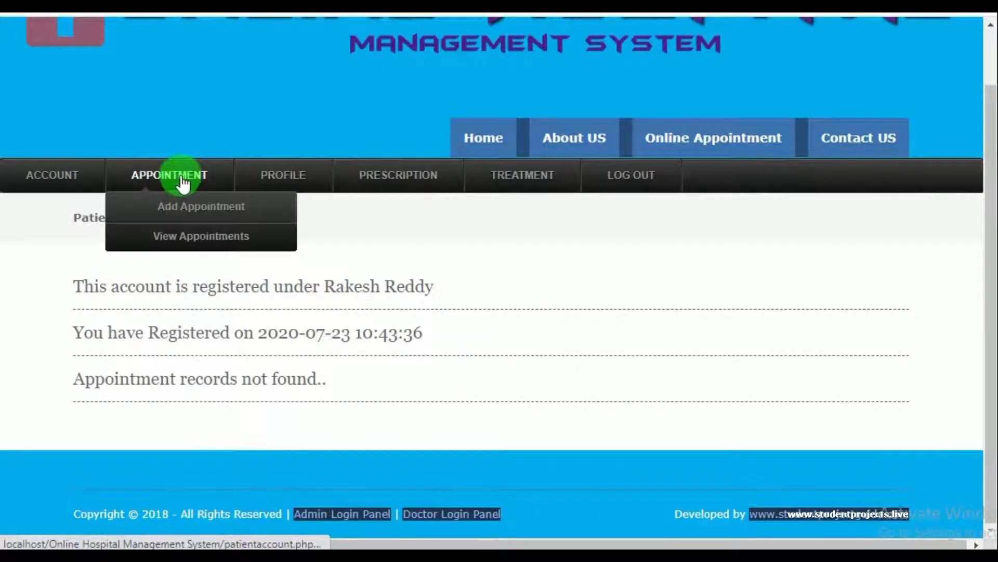
Start a new appointment dated 23-07-2020 at 02:14 PM
click(182, 211)
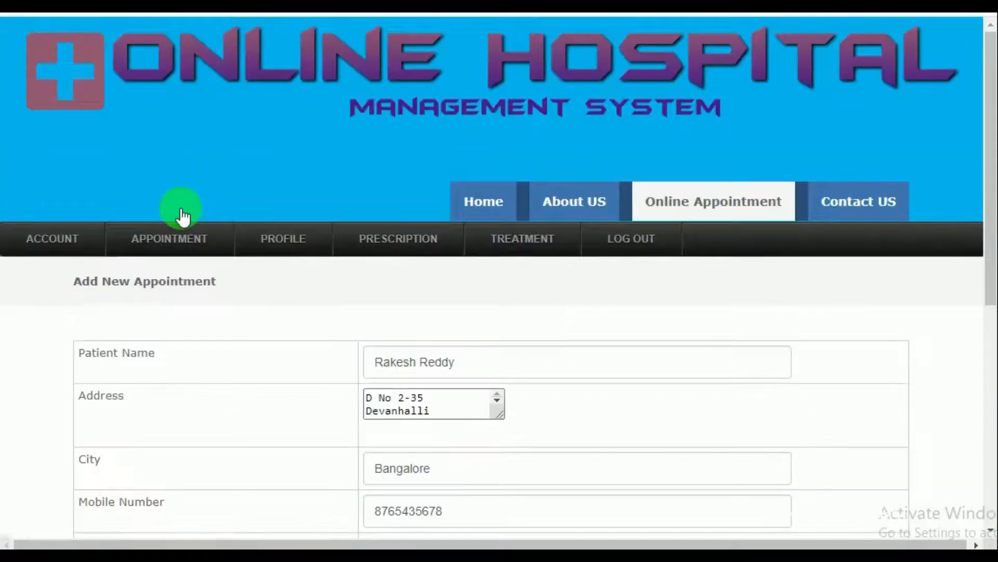
scroll(260, 320, down, 5)
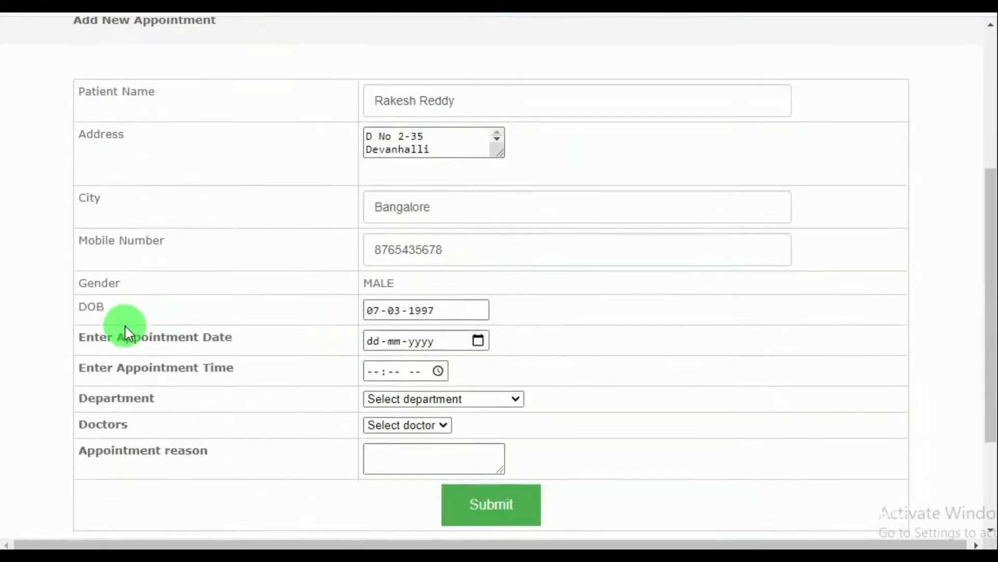
scroll(156, 338, down, 2)
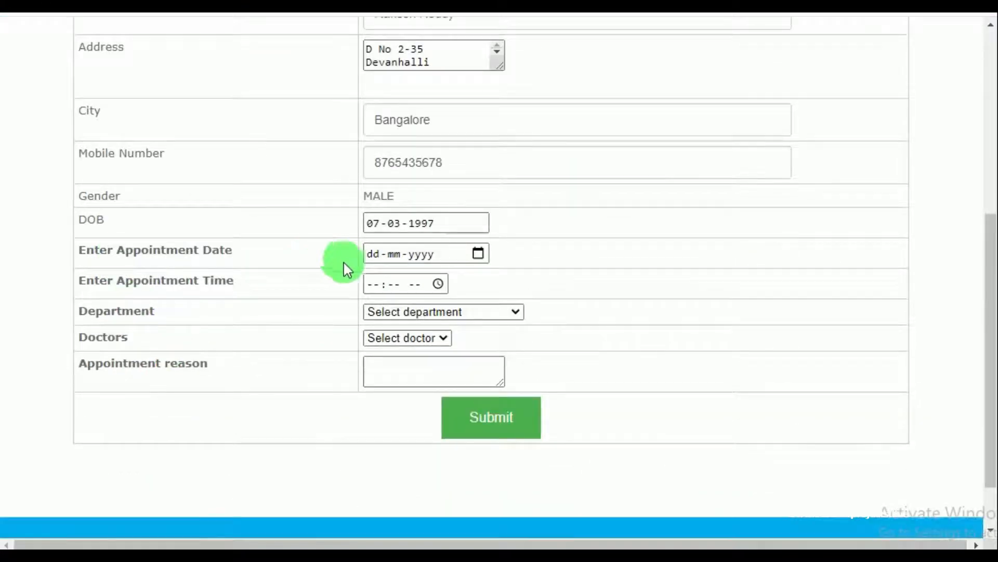
click(478, 254)
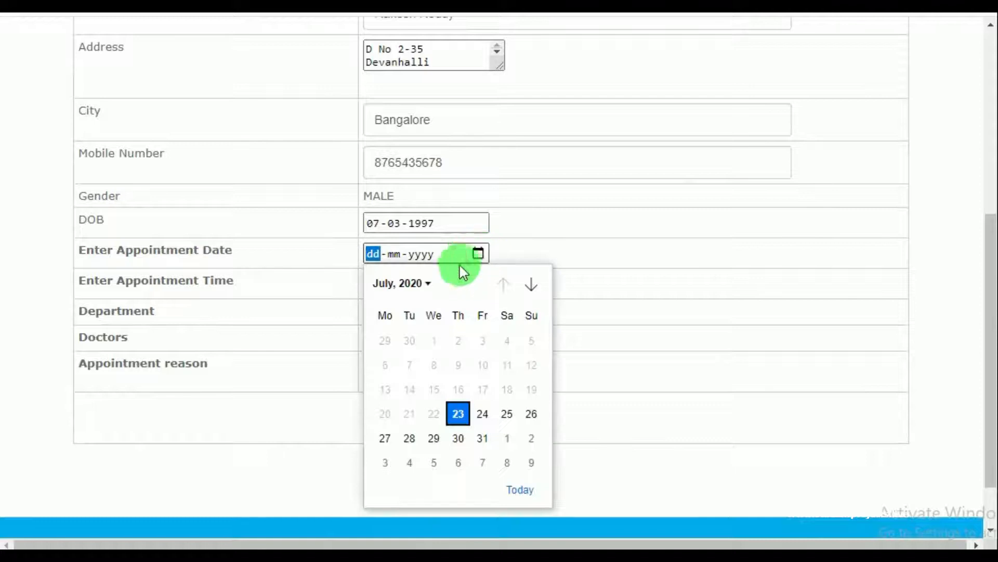
click(431, 289)
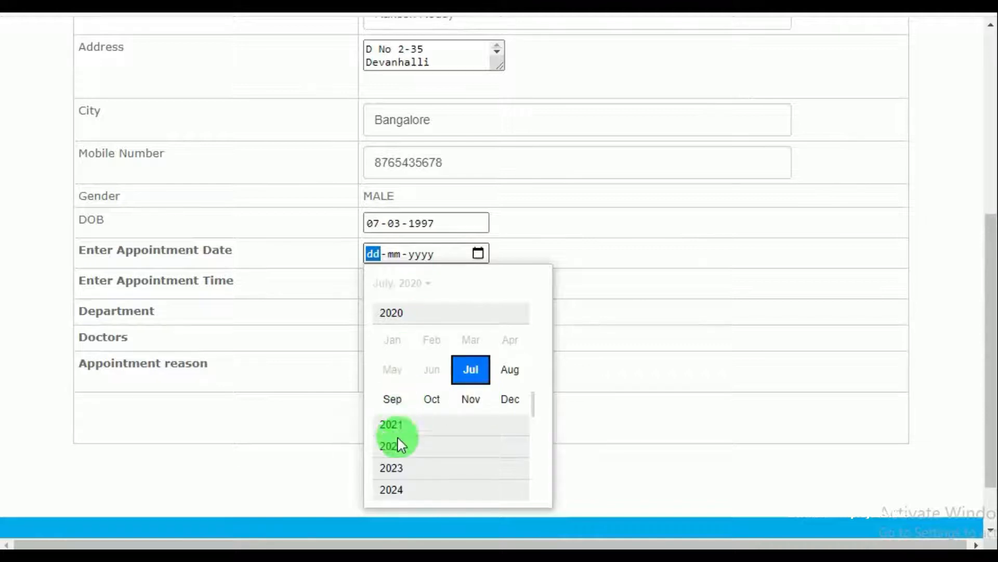
click(470, 368)
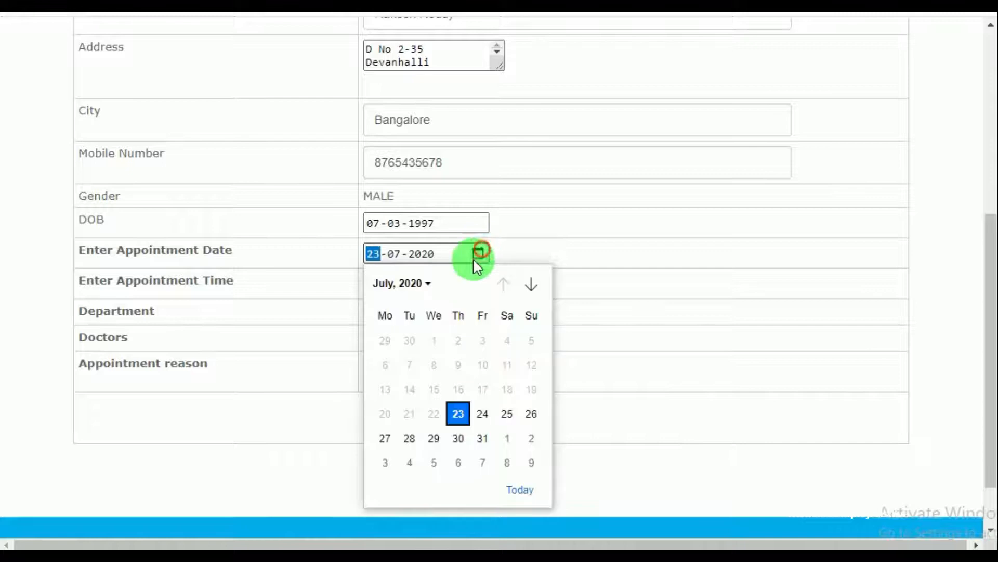
click(517, 492)
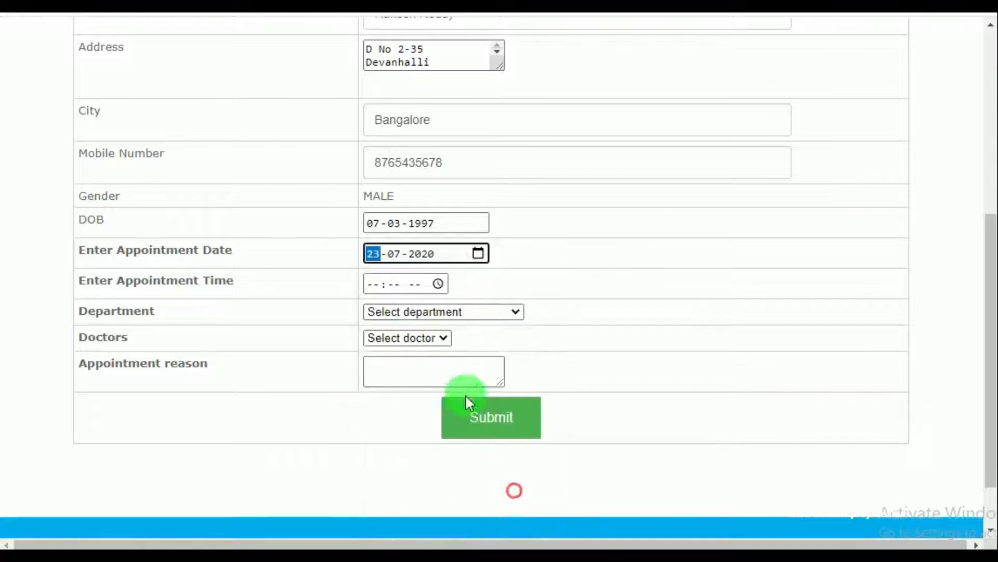
click(436, 282)
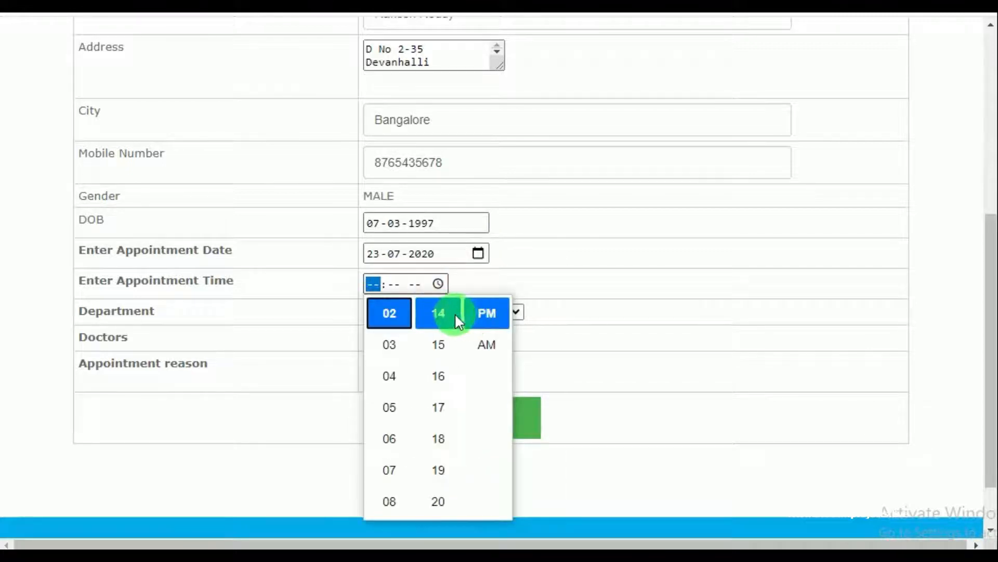
click(446, 319)
click(564, 297)
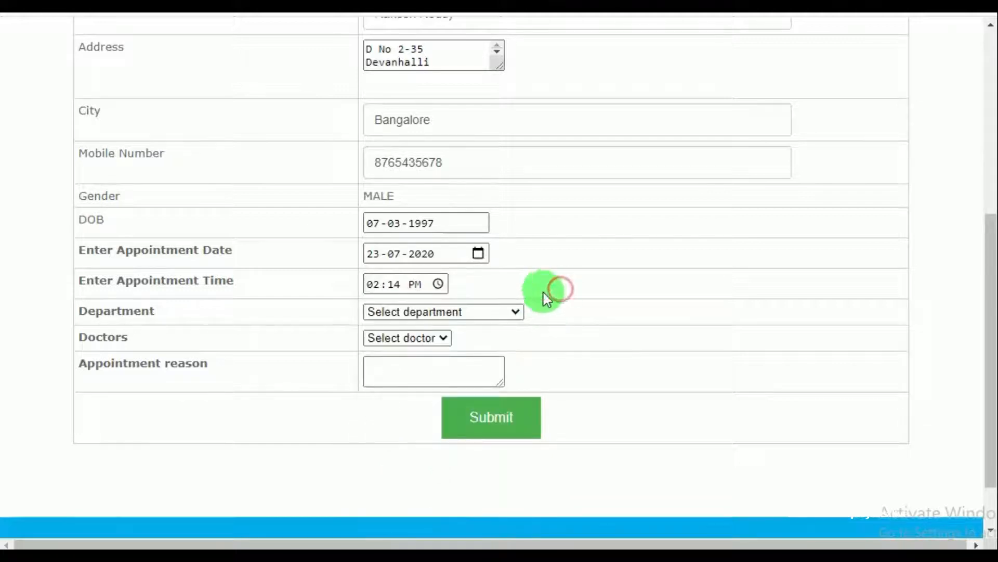
Choose the Physician department and a doctor, give the viral fever with cold reason, and submit
click(514, 313)
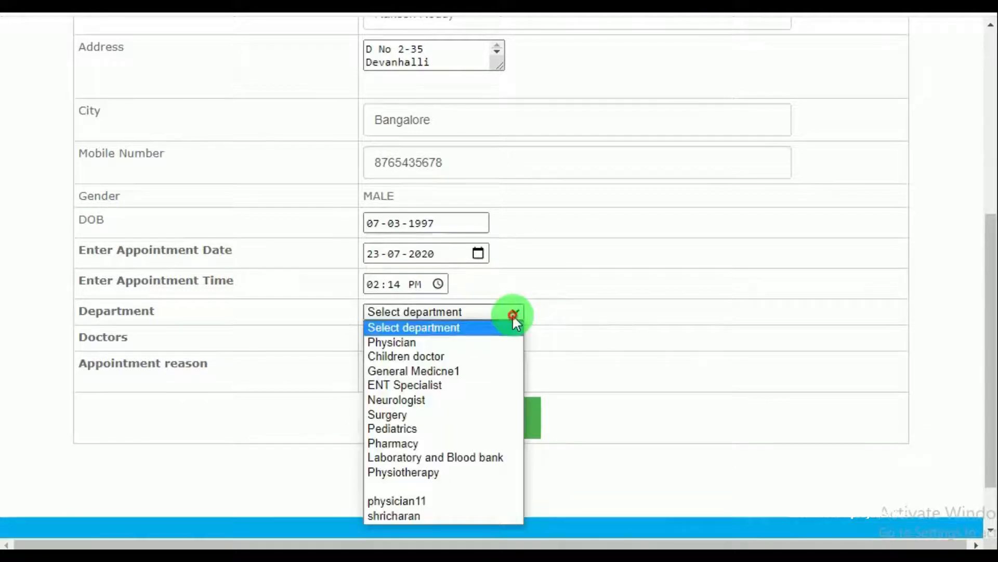
click(438, 341)
click(438, 338)
click(432, 367)
click(428, 370)
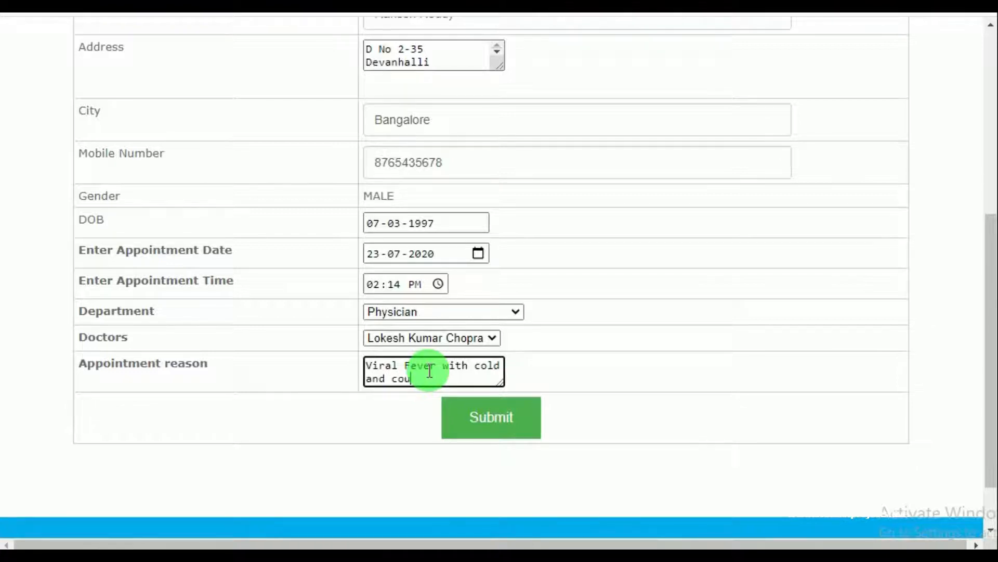
click(486, 417)
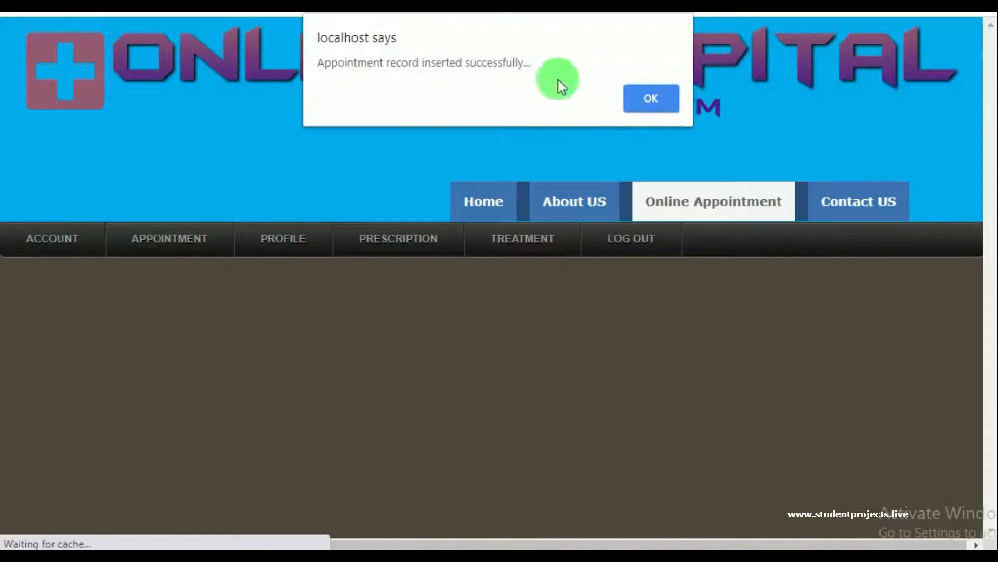
Dismiss the success alert and look through the patient's profile and change-password pages
click(667, 104)
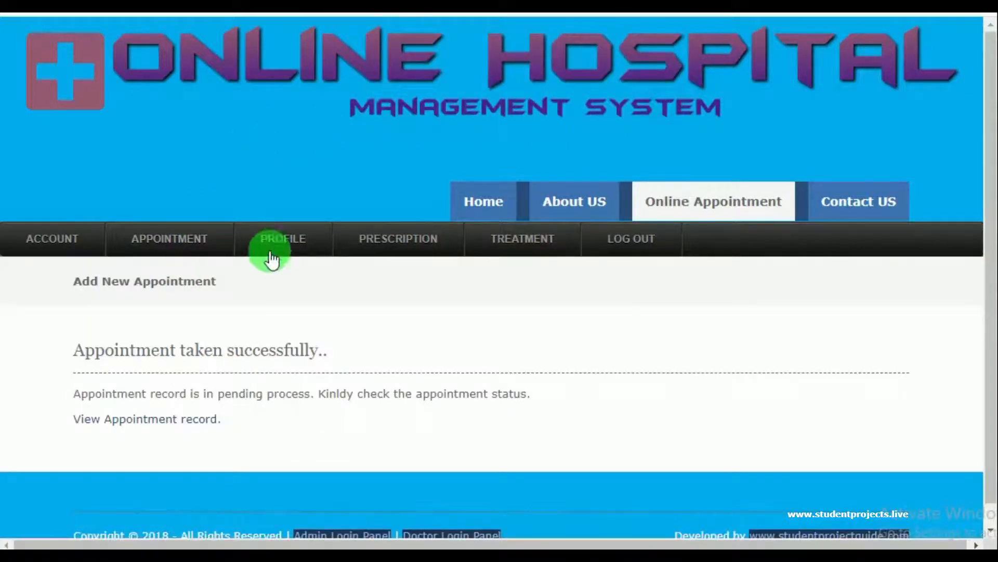
mouse_move(279, 253)
click(286, 279)
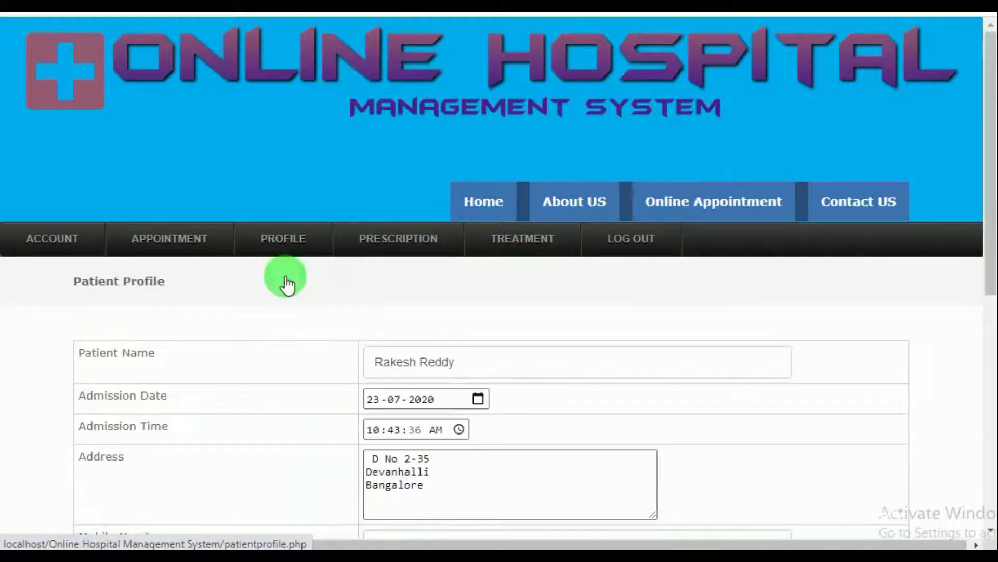
scroll(364, 384, down, 5)
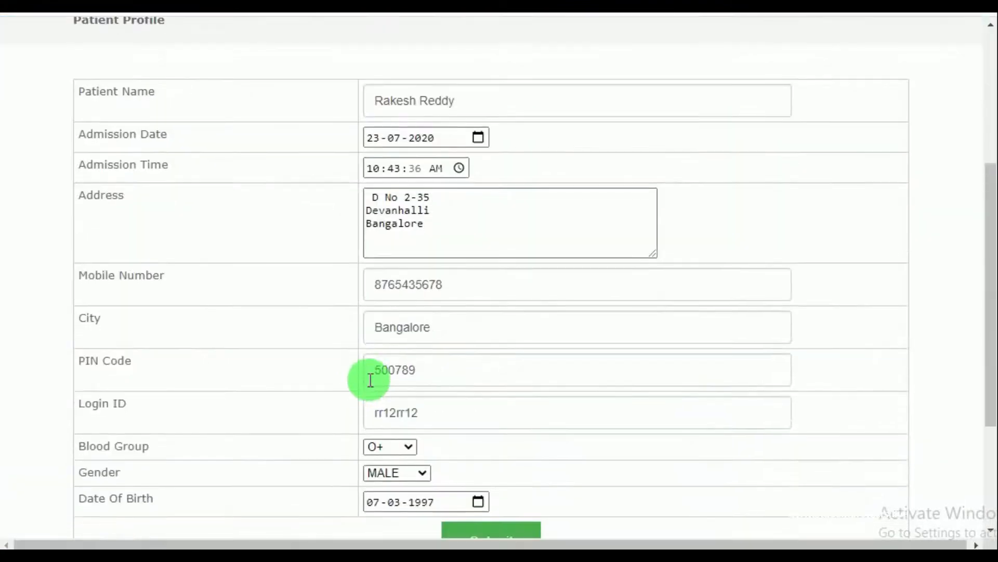
scroll(579, 401, down, 2)
scroll(580, 402, up, 2)
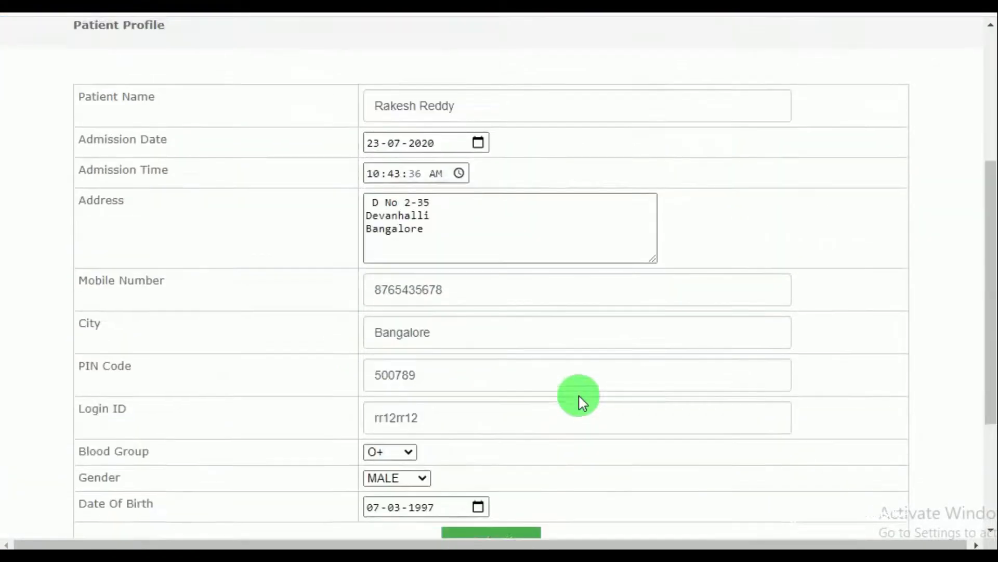
scroll(580, 401, up, 2)
mouse_move(306, 83)
click(297, 127)
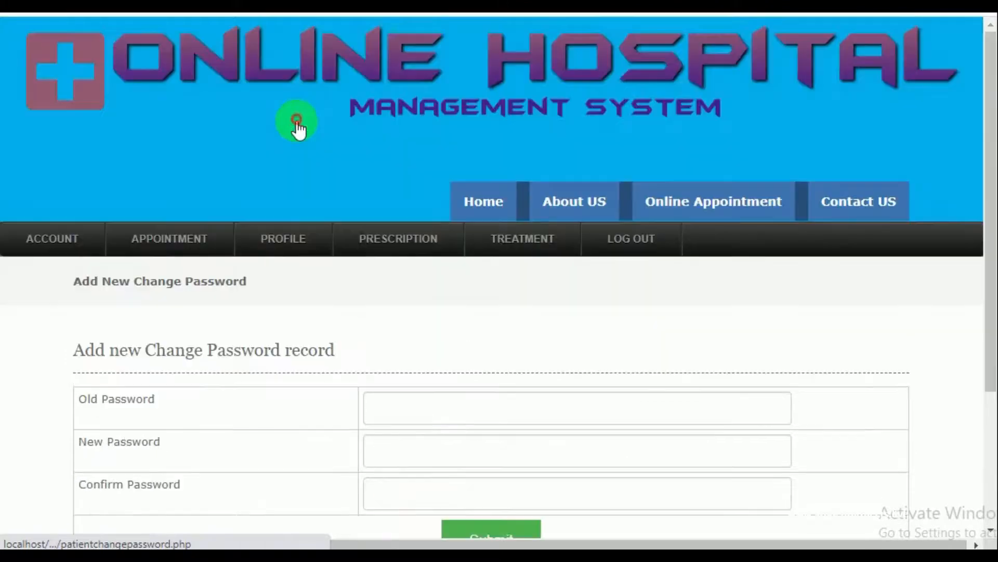
scroll(385, 281, down, 3)
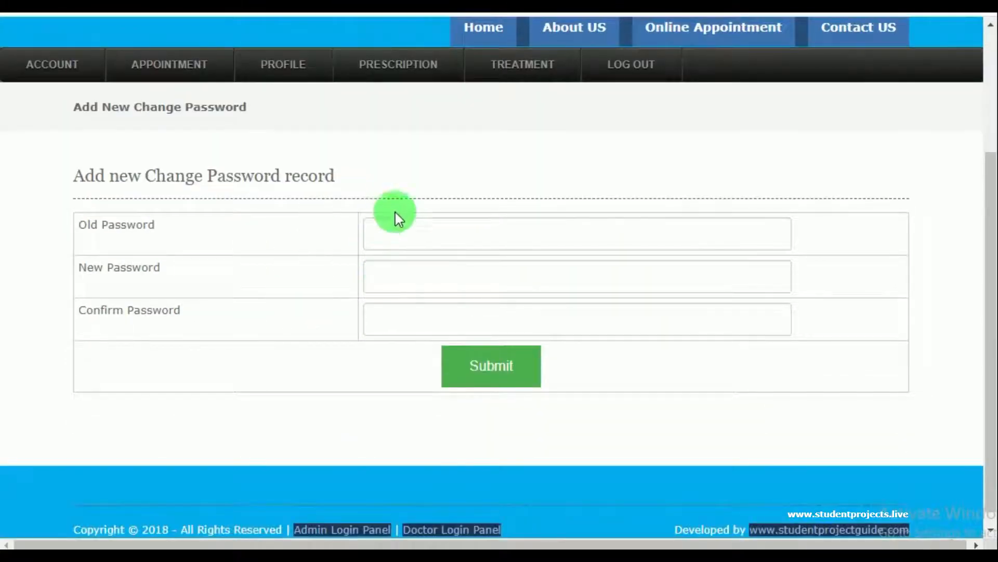
View the prescription records, then log out to the public home page
mouse_move(376, 78)
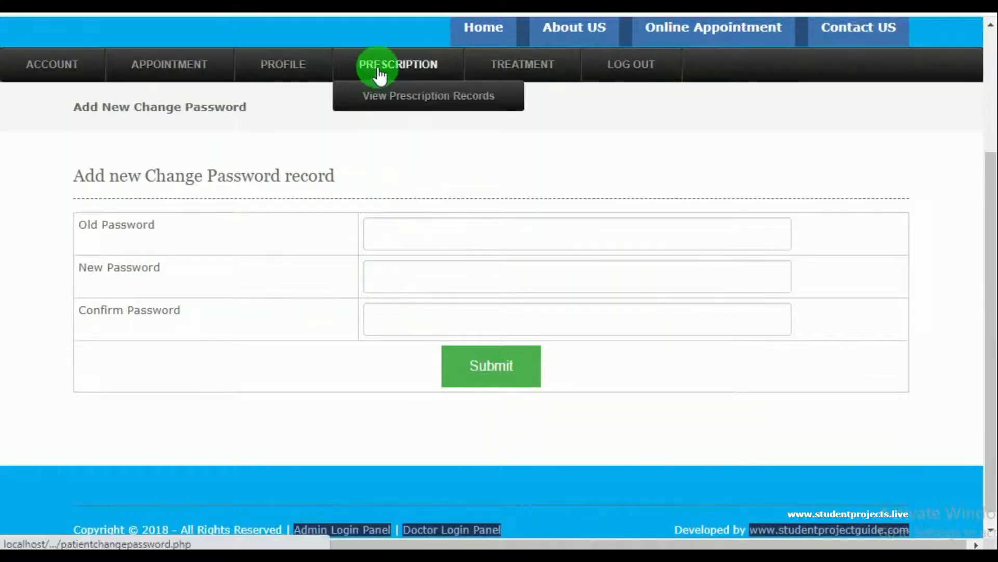
click(398, 101)
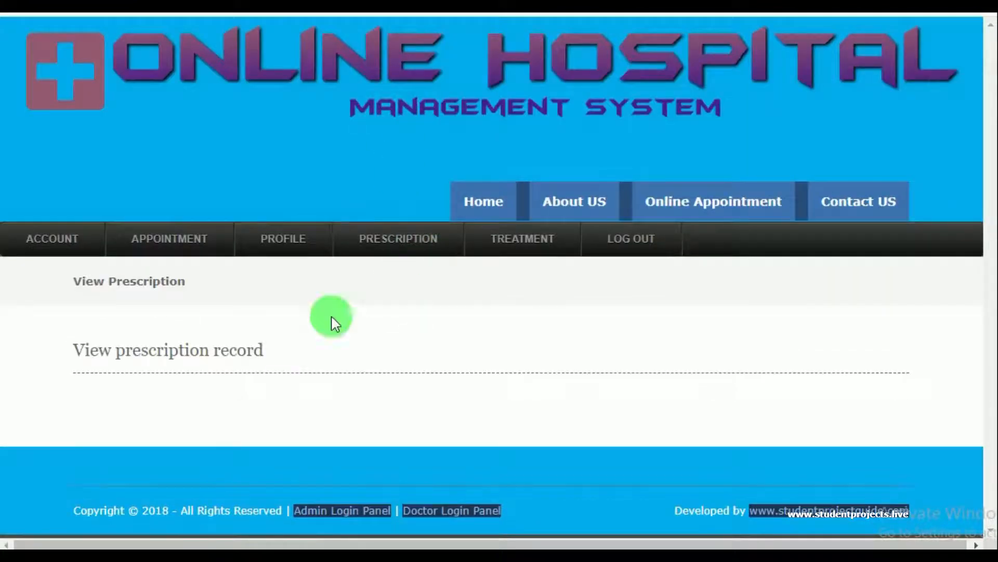
mouse_move(517, 245)
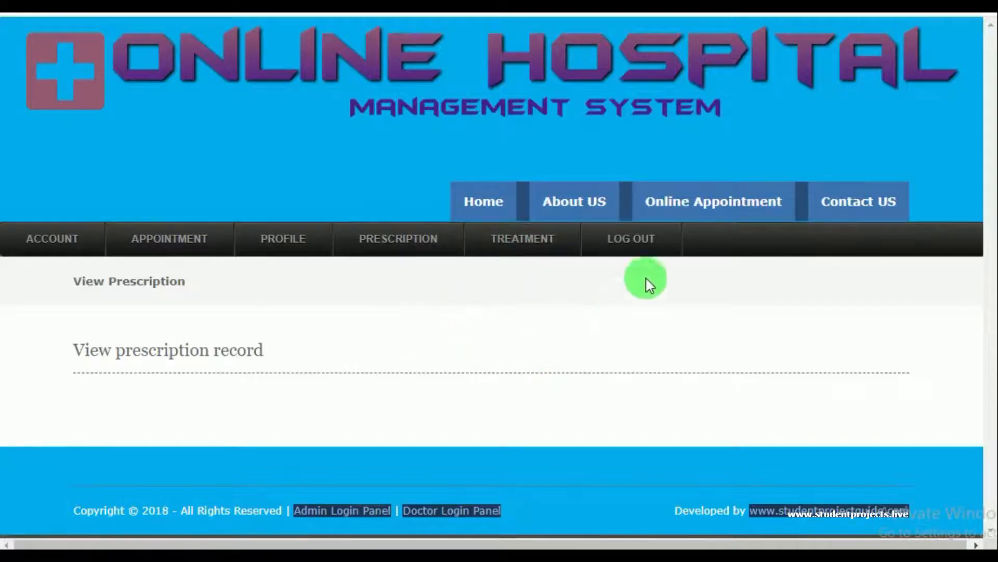
click(634, 245)
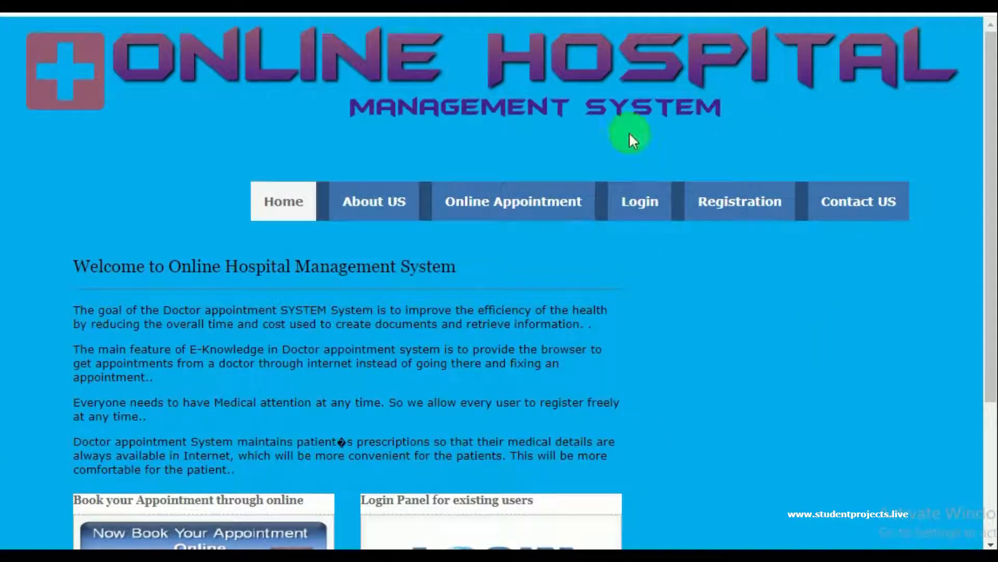
Sign in through the footer's Doctor Login Panel with the saved doctor login ID and password
scroll(432, 292, down, 4)
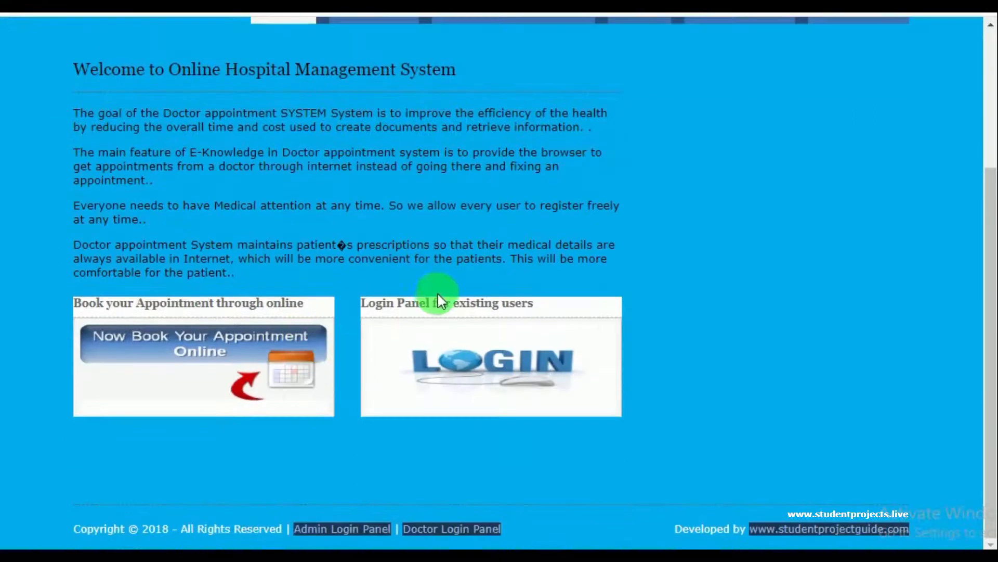
click(429, 528)
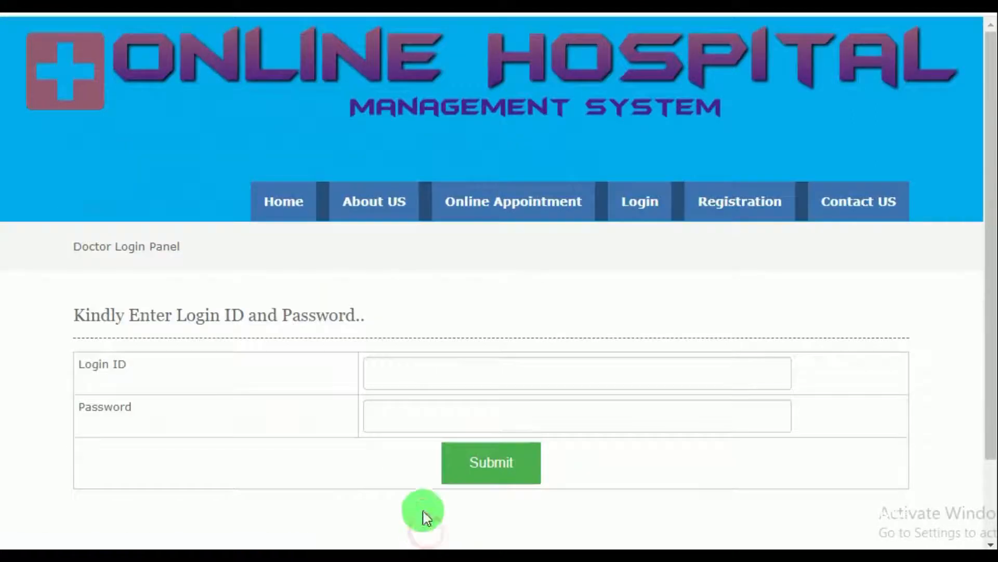
click(429, 374)
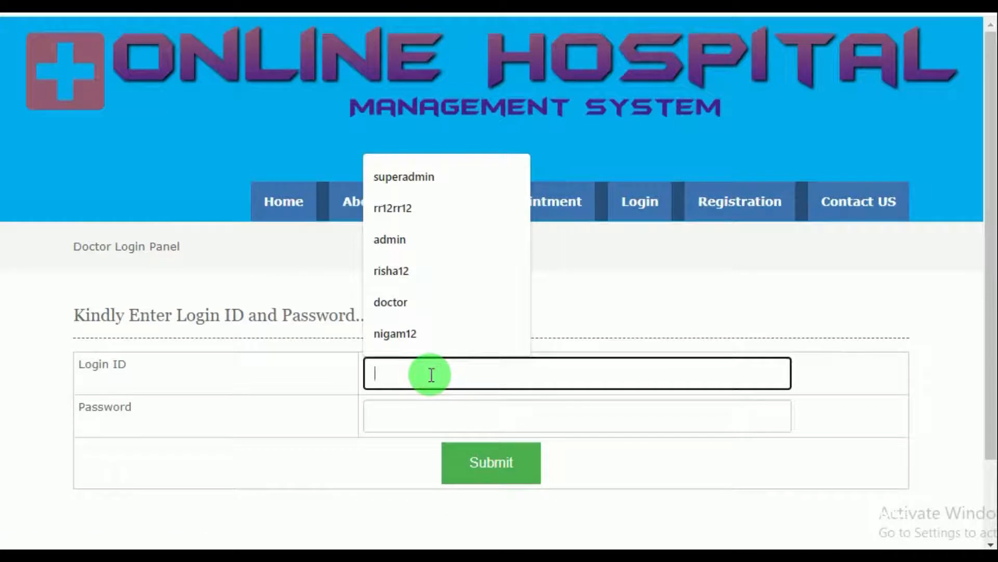
click(423, 308)
click(400, 418)
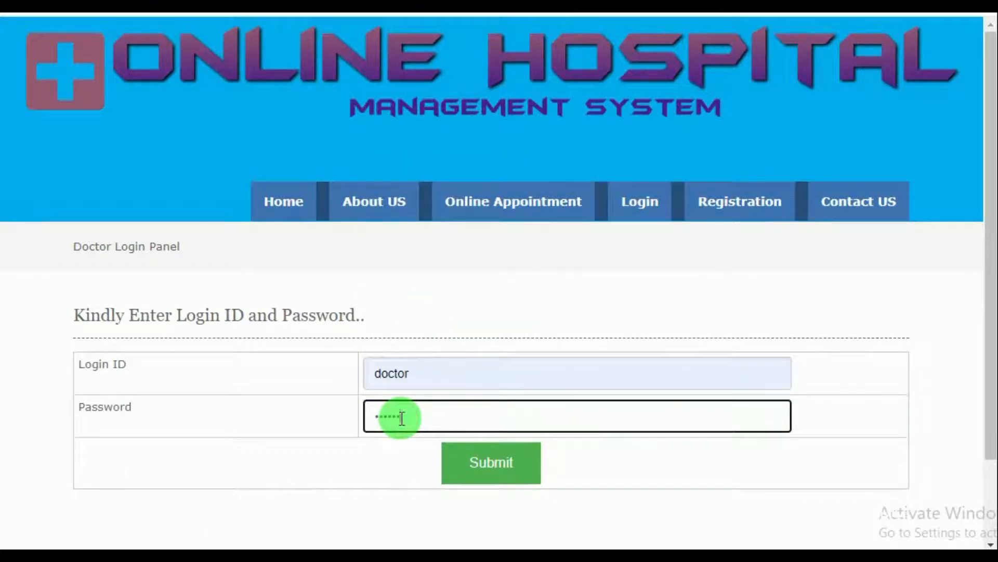
click(500, 460)
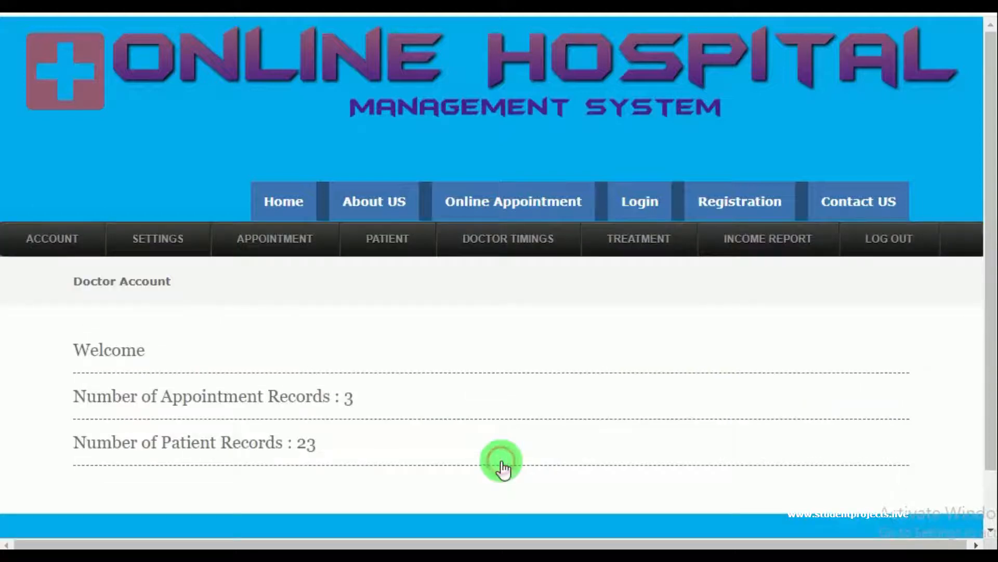
scroll(486, 446, down, 1)
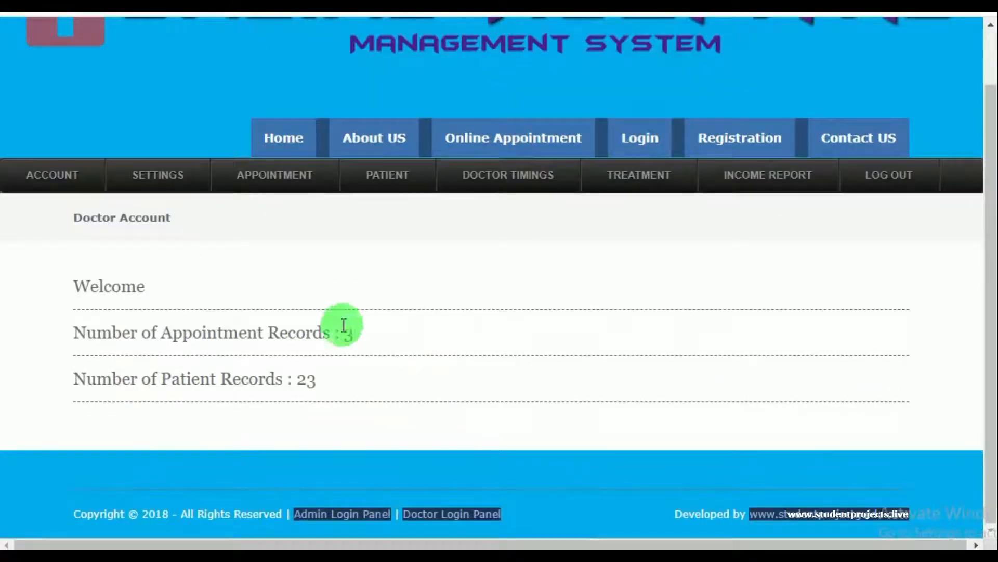
View the doctor's Settings > Profile page, then the Change Password form
click(146, 187)
click(161, 207)
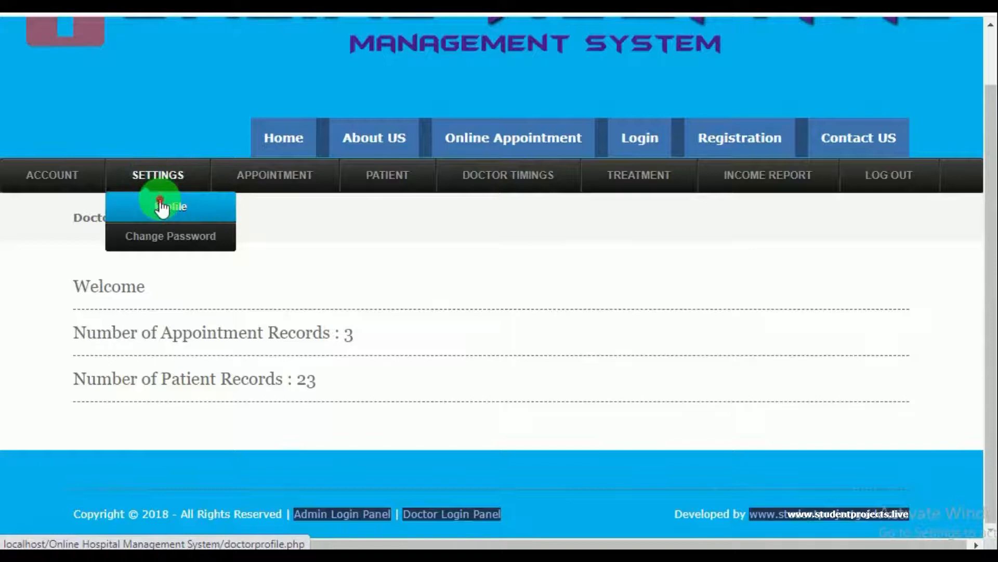
scroll(234, 267, down, 4)
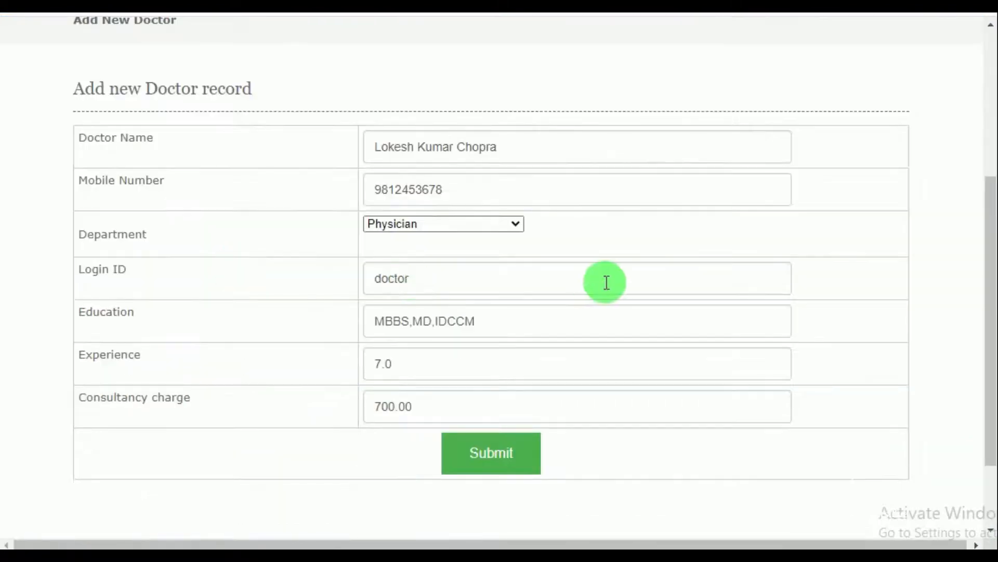
scroll(629, 361, up, 5)
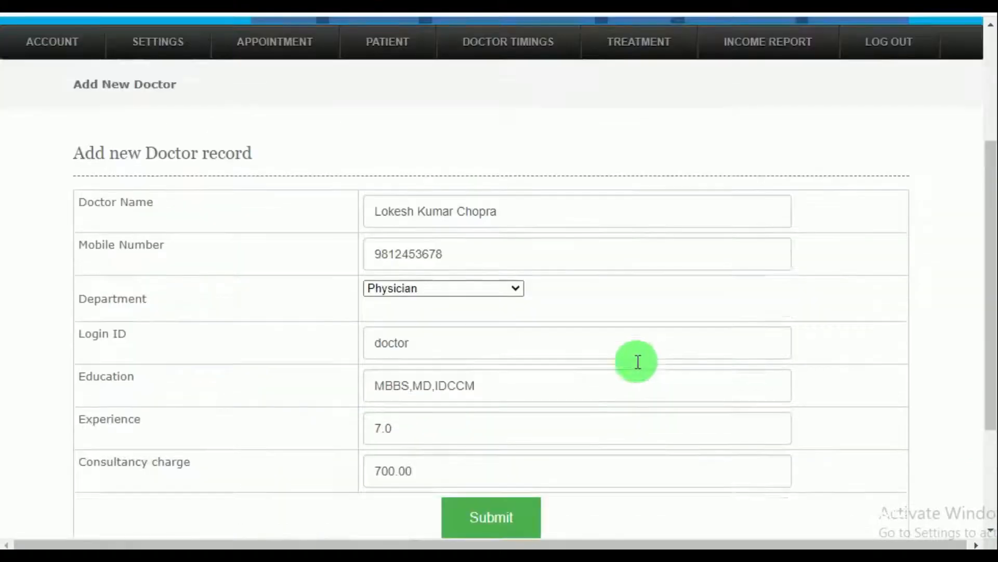
mouse_move(164, 246)
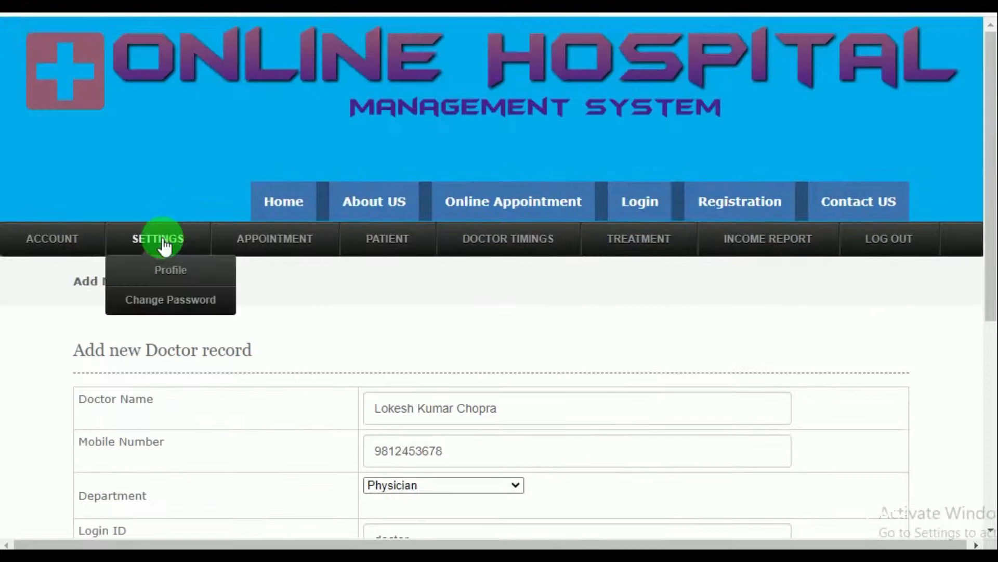
click(167, 301)
scroll(270, 349, down, 4)
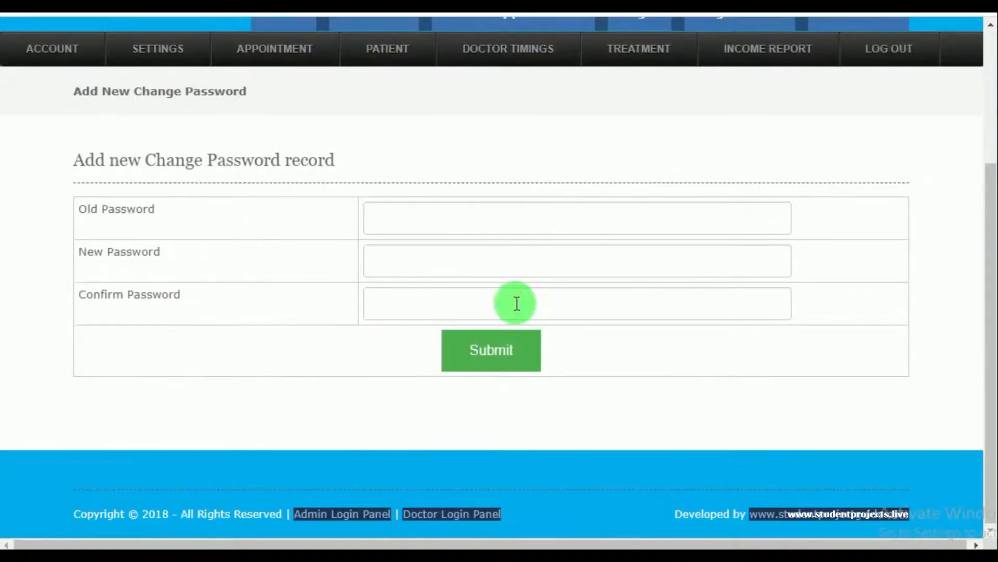
scroll(397, 338, up, 3)
mouse_move(290, 230)
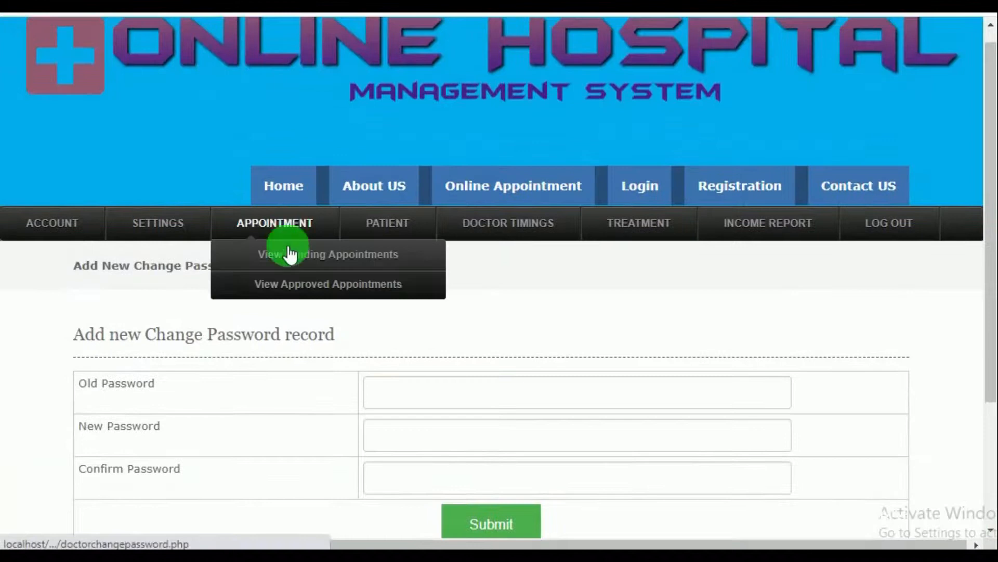
Approve the last pending 23-07-2020 Physician appointment and submit the approval form
click(288, 258)
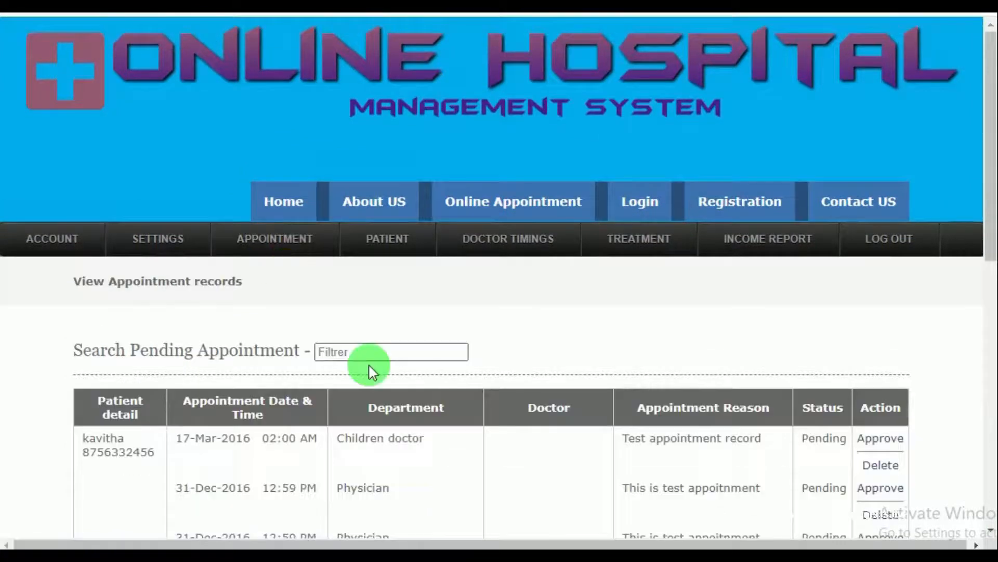
scroll(397, 356, down, 9)
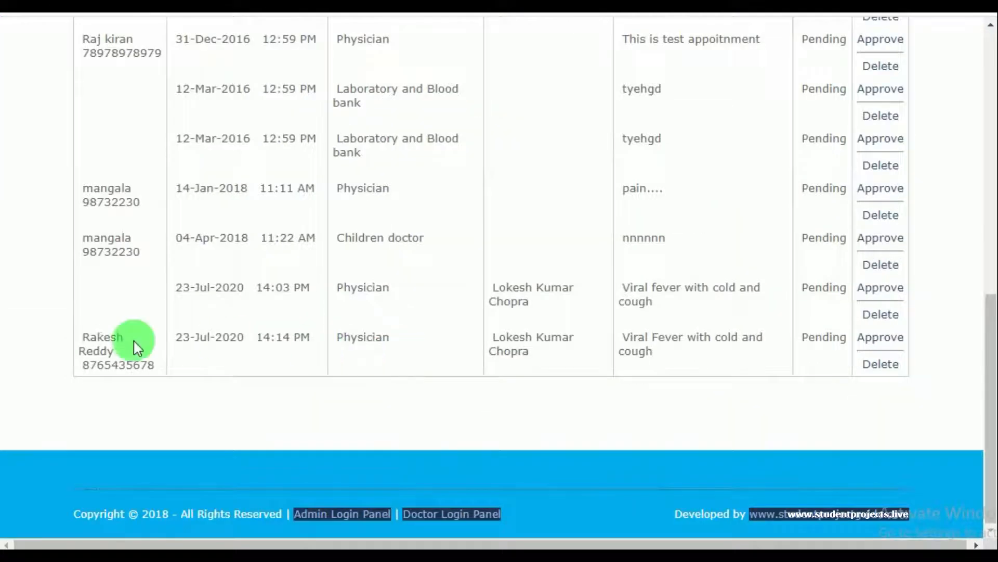
click(884, 338)
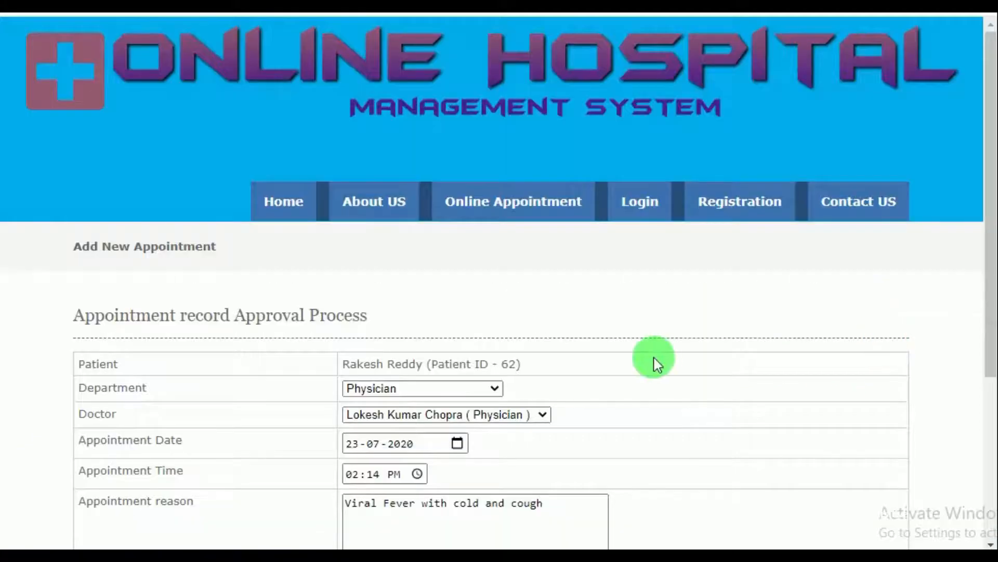
scroll(654, 359, down, 5)
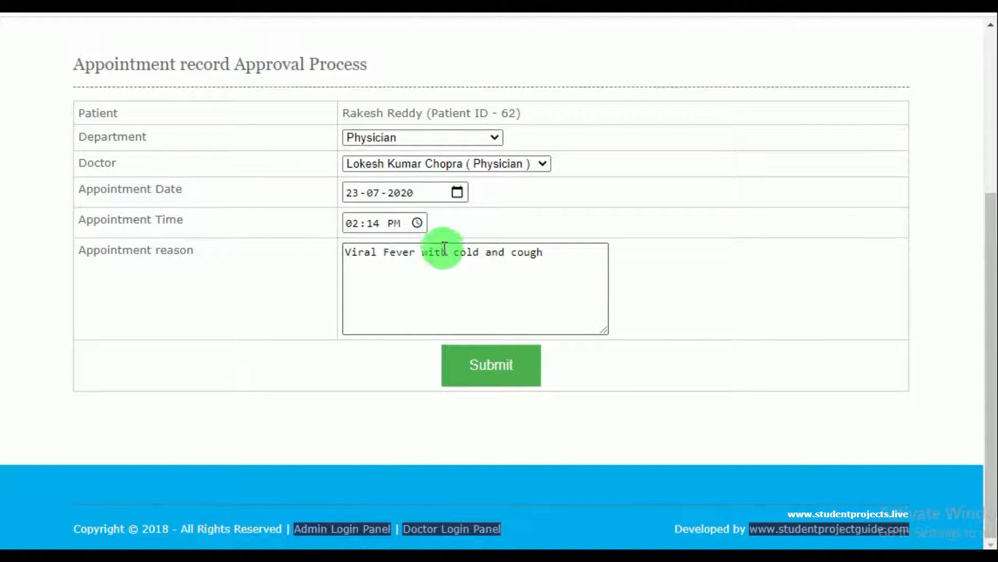
click(488, 371)
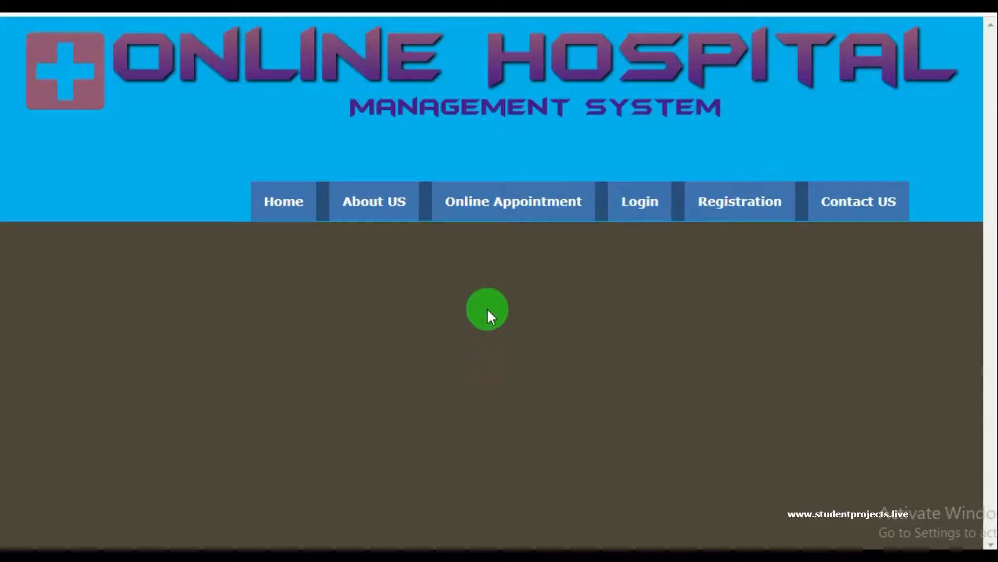
Dismiss the update alert and expand Patient Profile, Appointment record 122 and Treatment record
click(653, 97)
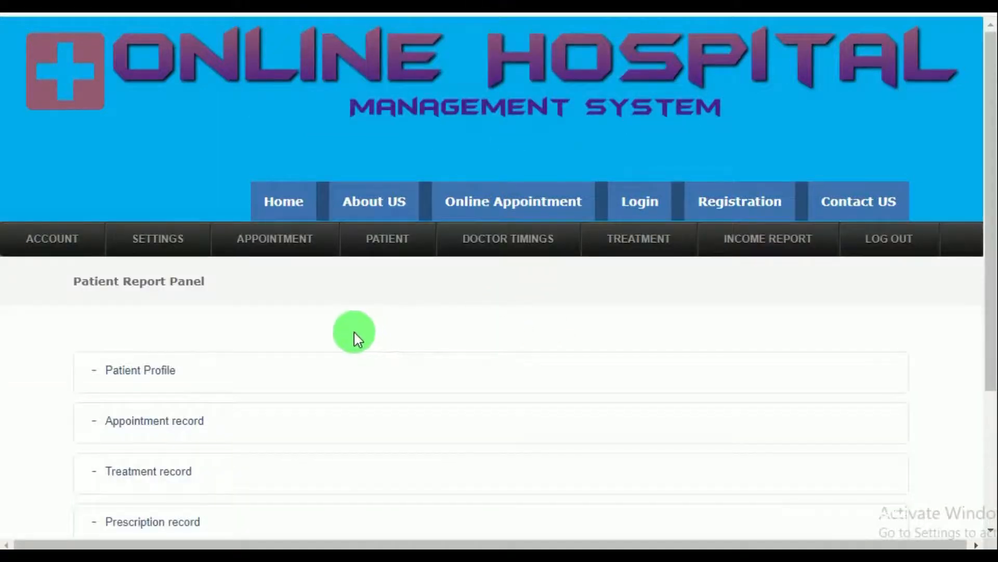
scroll(354, 335, down, 2)
scroll(352, 314, down, 2)
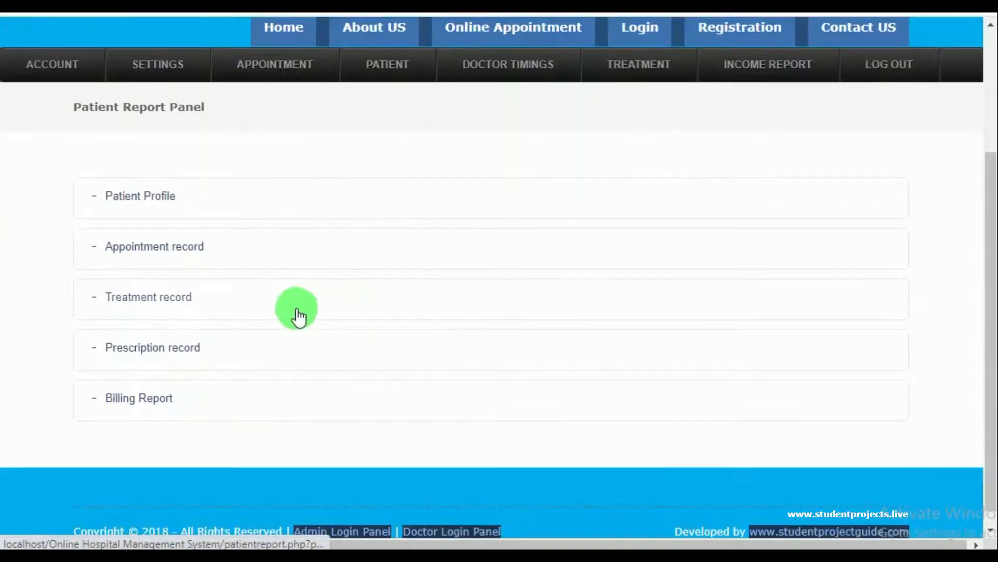
click(145, 202)
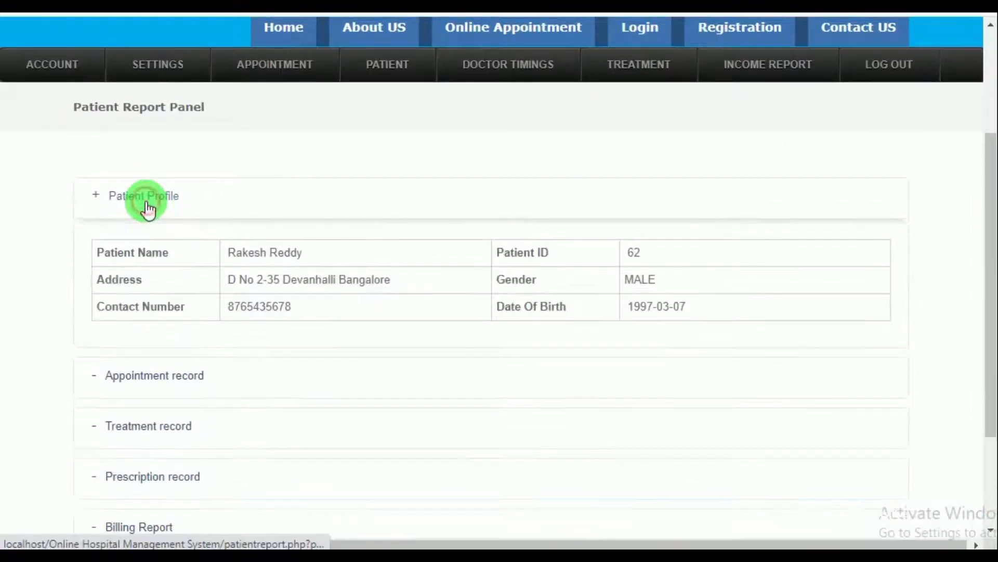
scroll(763, 321, down, 3)
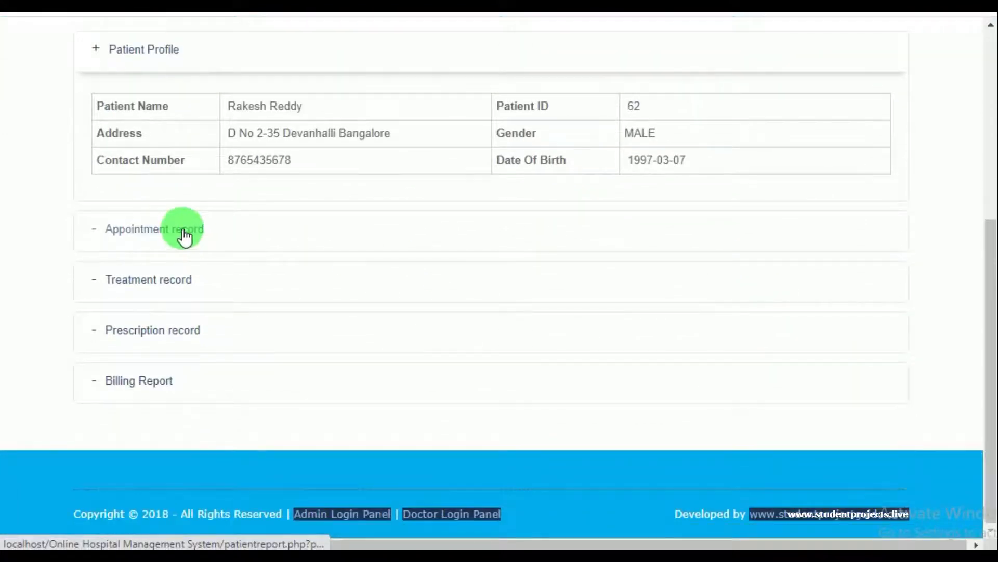
click(184, 234)
scroll(310, 272, down, 2)
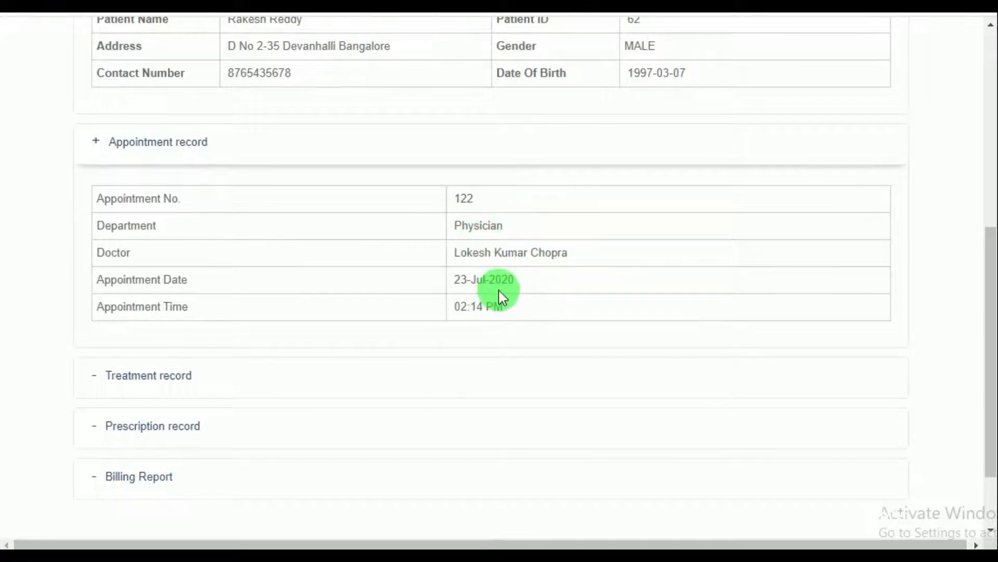
scroll(531, 308, down, 2)
click(186, 291)
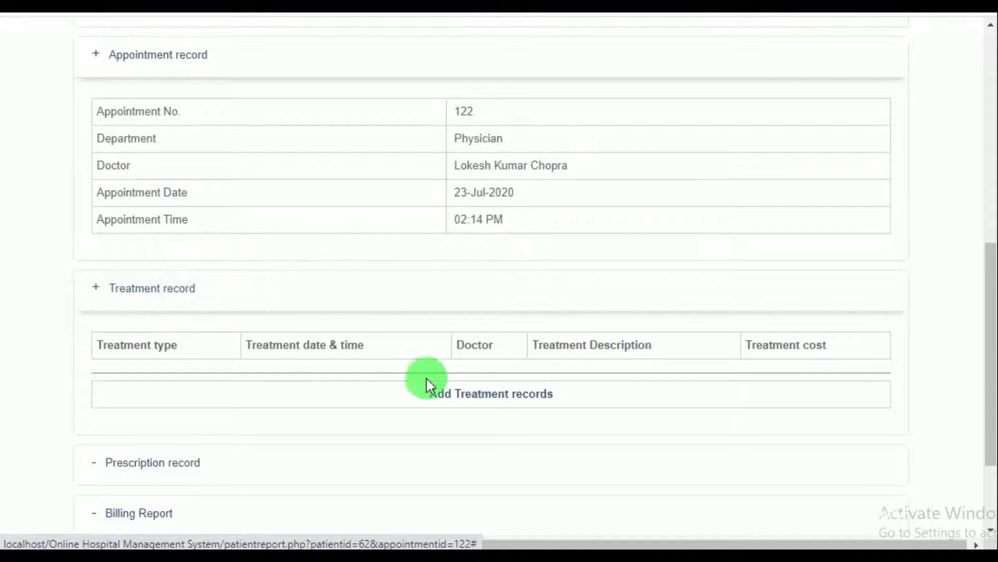
Start a treatment record of type Treatment for Malaria, described as test for blood platelets
click(484, 400)
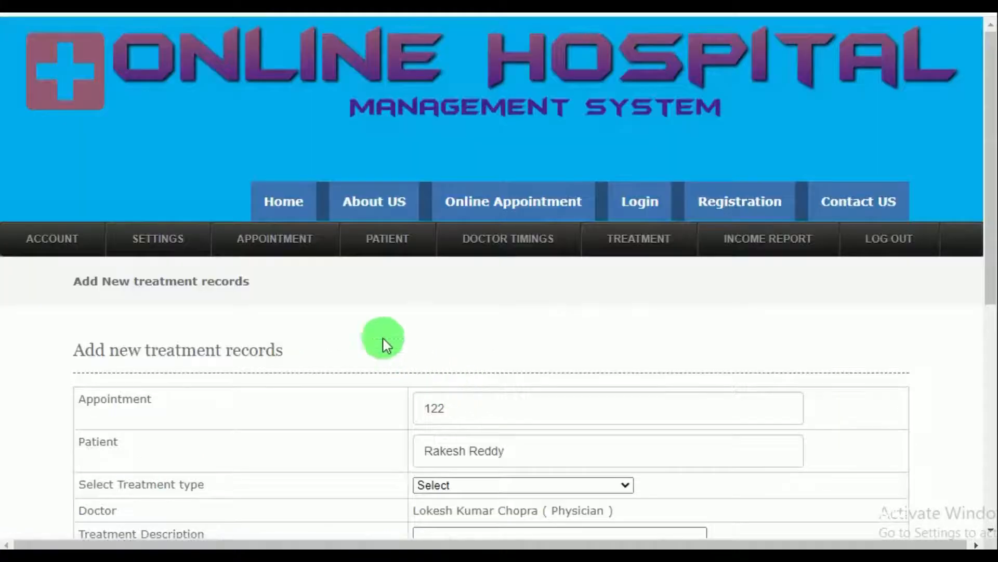
scroll(382, 332, down, 3)
scroll(403, 301, down, 3)
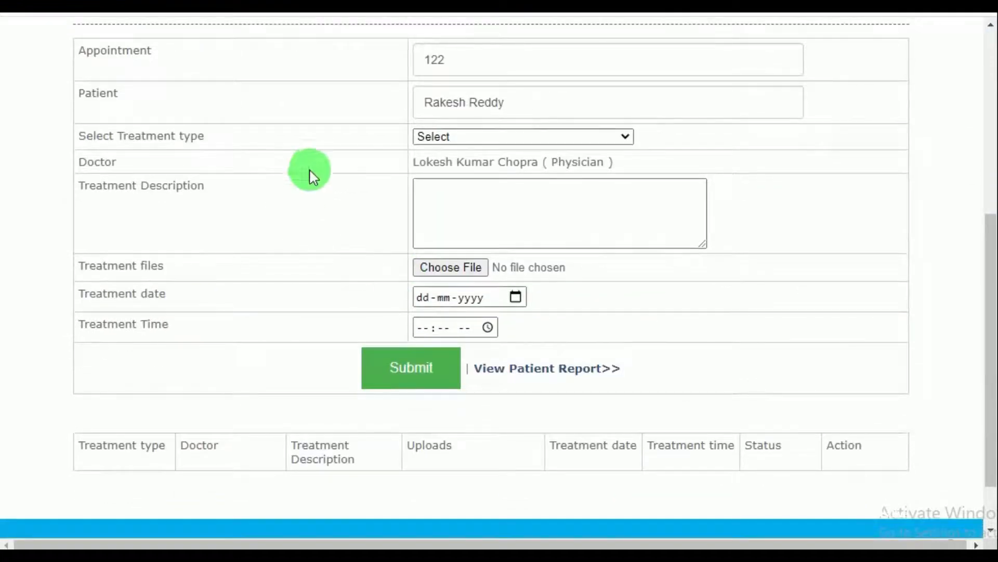
click(555, 137)
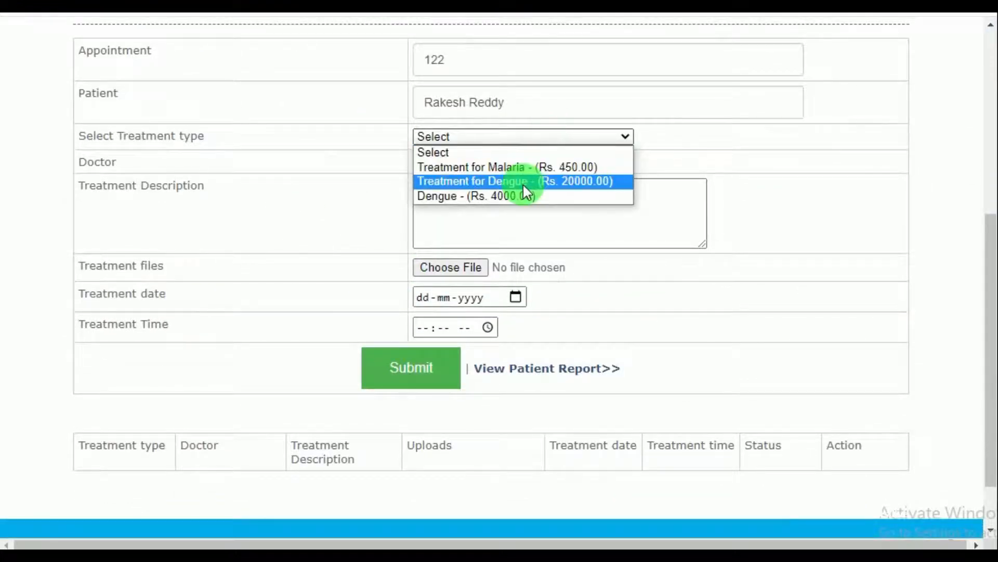
click(533, 167)
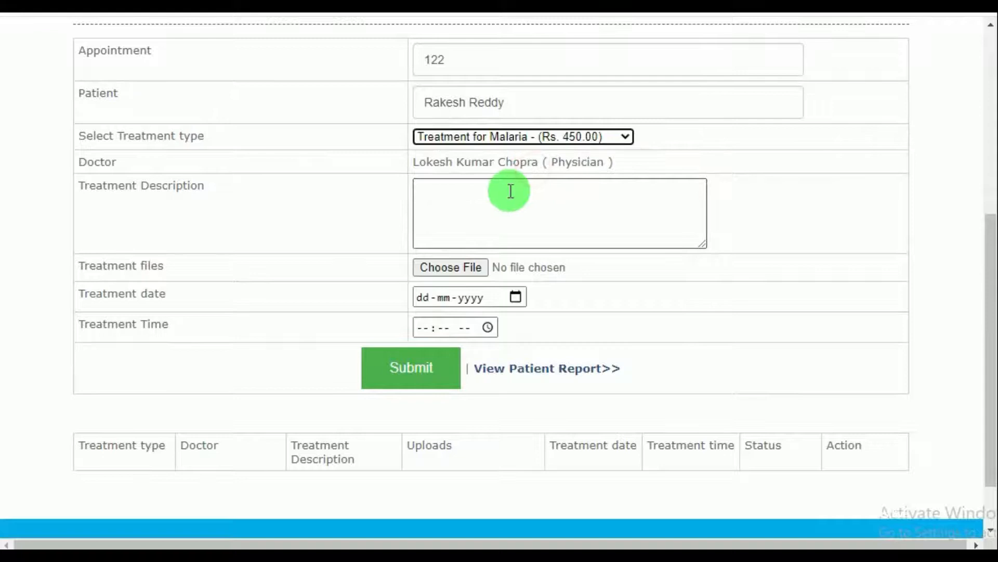
click(475, 204)
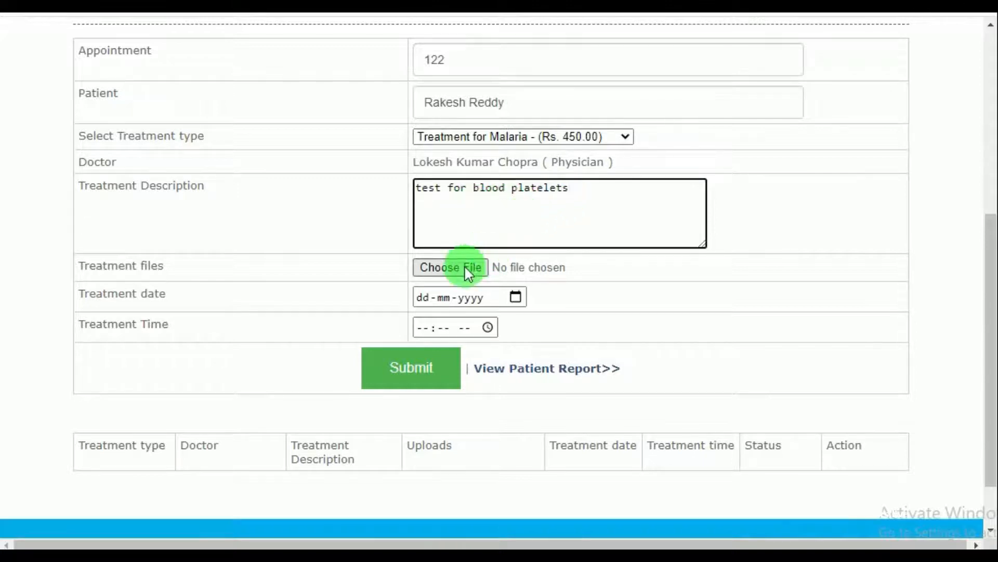
Date the treatment today, 23-07-2020, at 03:13 PM and submit it
click(516, 298)
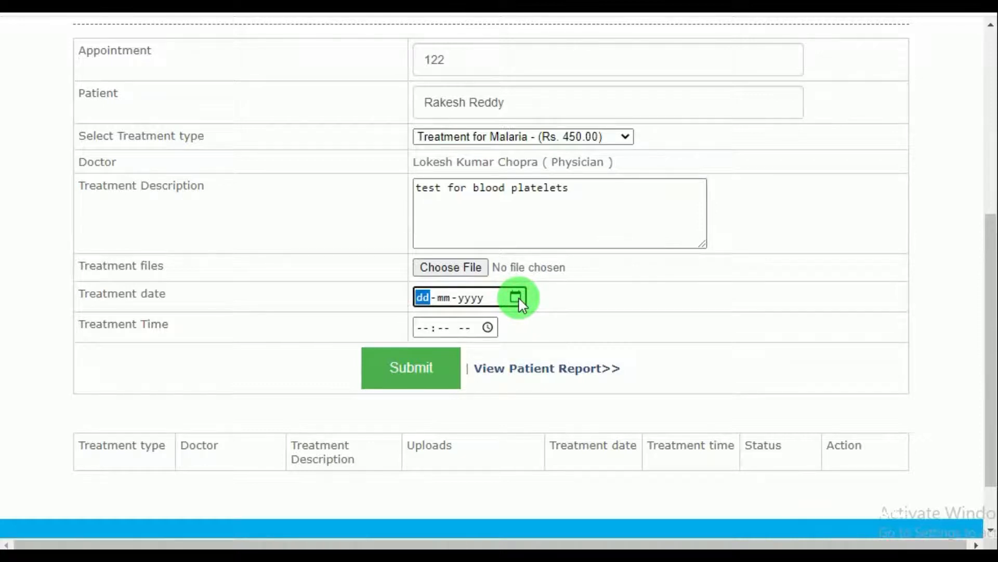
click(517, 298)
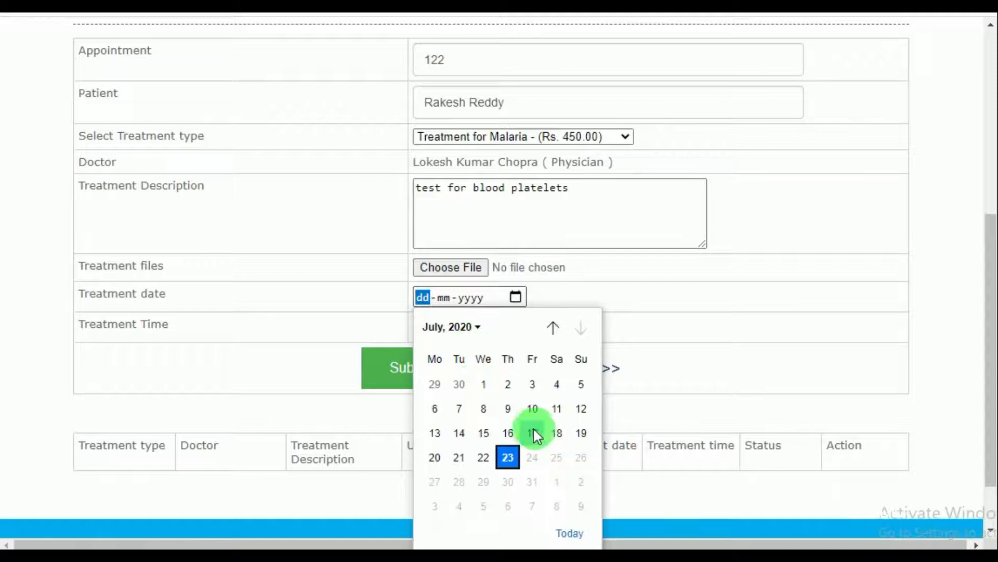
click(575, 533)
click(488, 327)
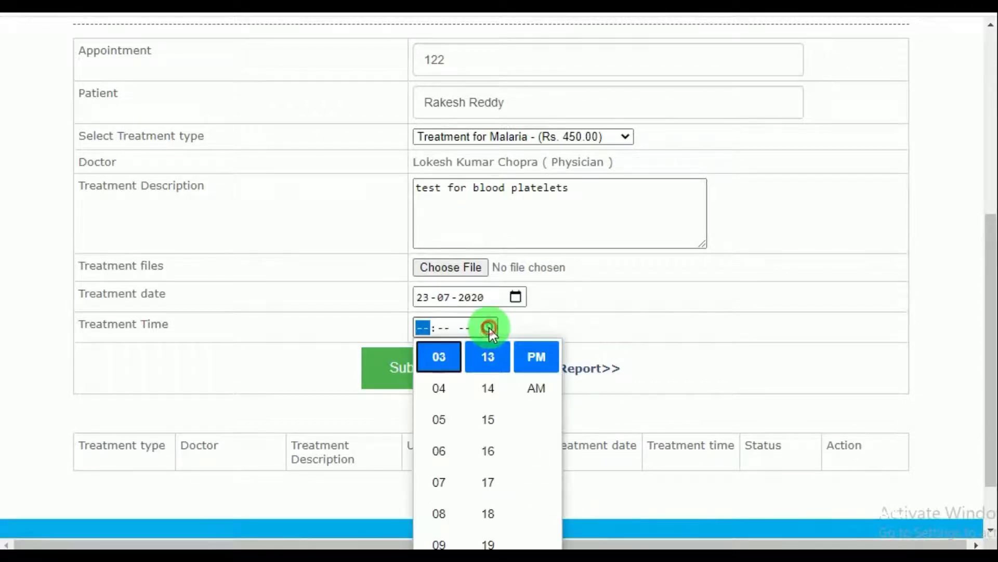
click(484, 358)
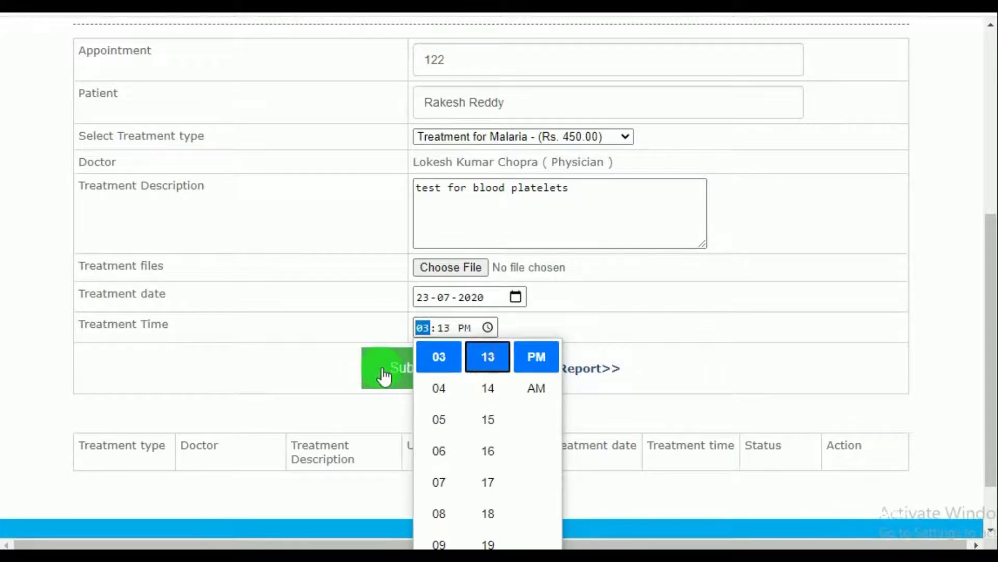
click(383, 370)
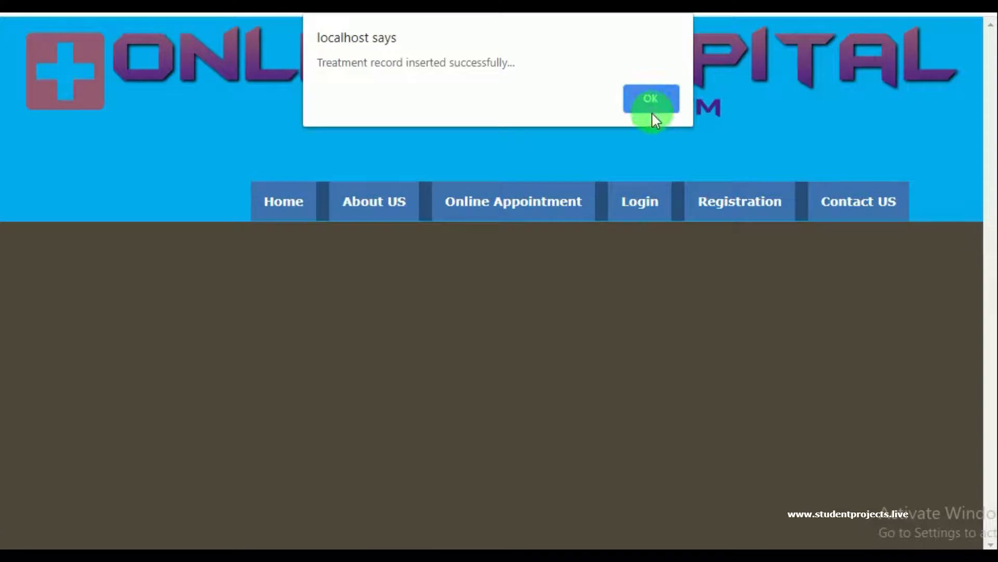
click(652, 110)
scroll(494, 330, down, 5)
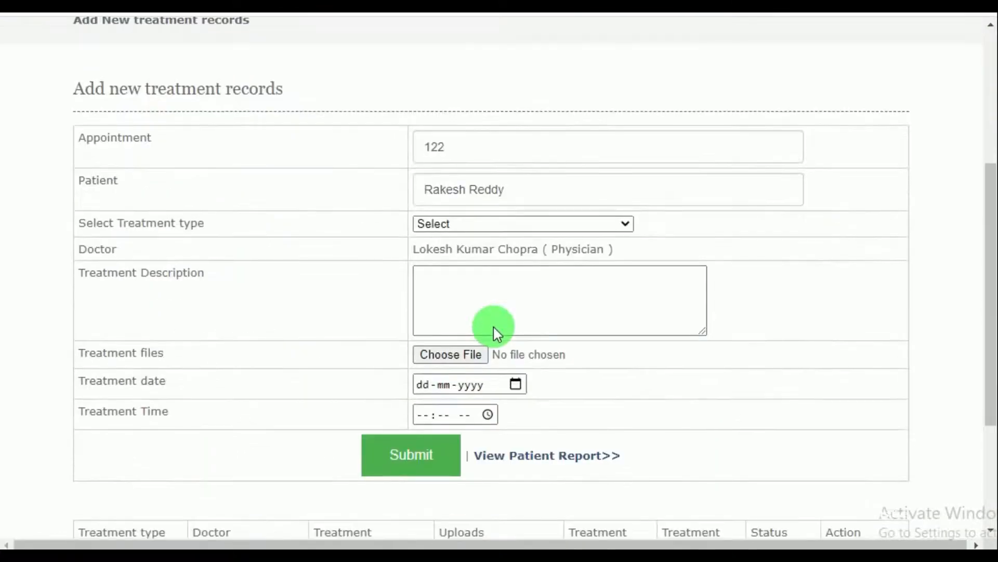
scroll(495, 330, down, 3)
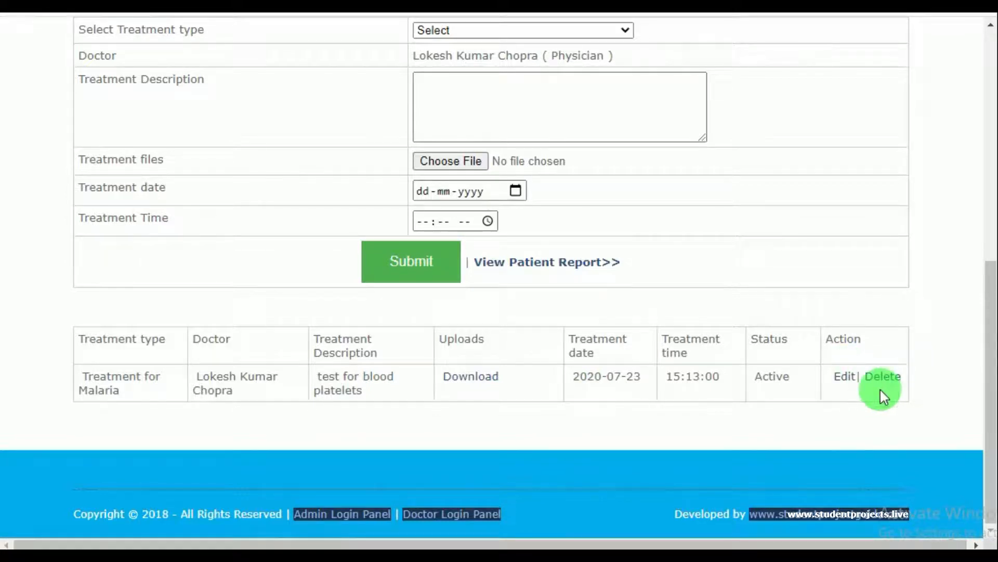
Open the patient's report and start a new prescription record
click(556, 266)
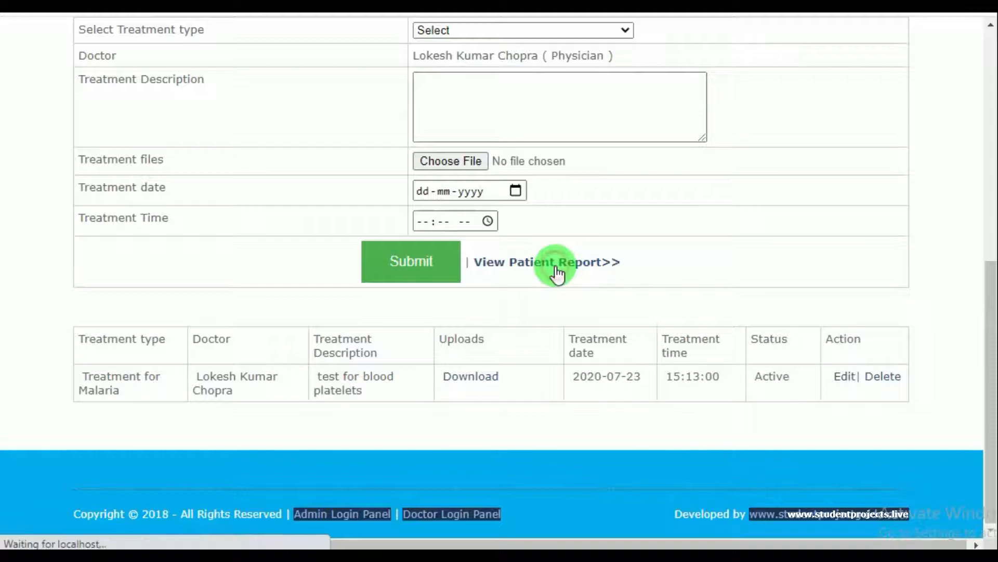
scroll(435, 312, down, 3)
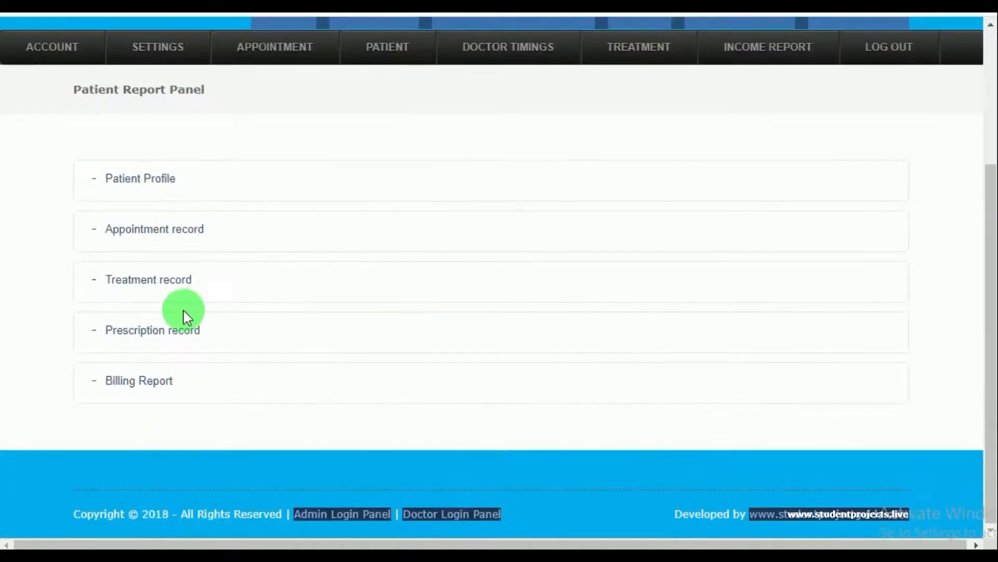
click(147, 338)
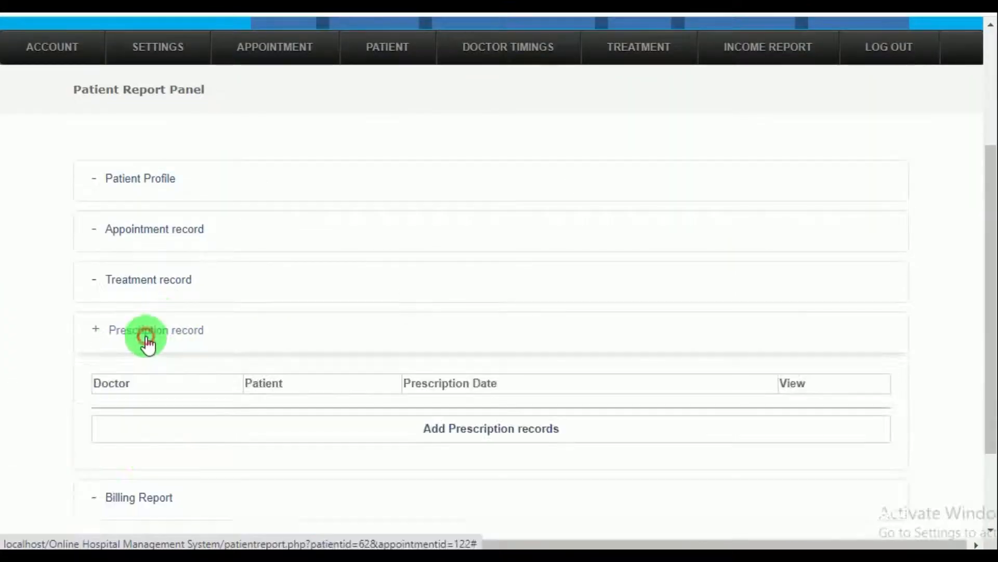
click(473, 430)
Choose the prescribing doctor, date the prescription 23 July 2020, and submit it
scroll(452, 333, down, 3)
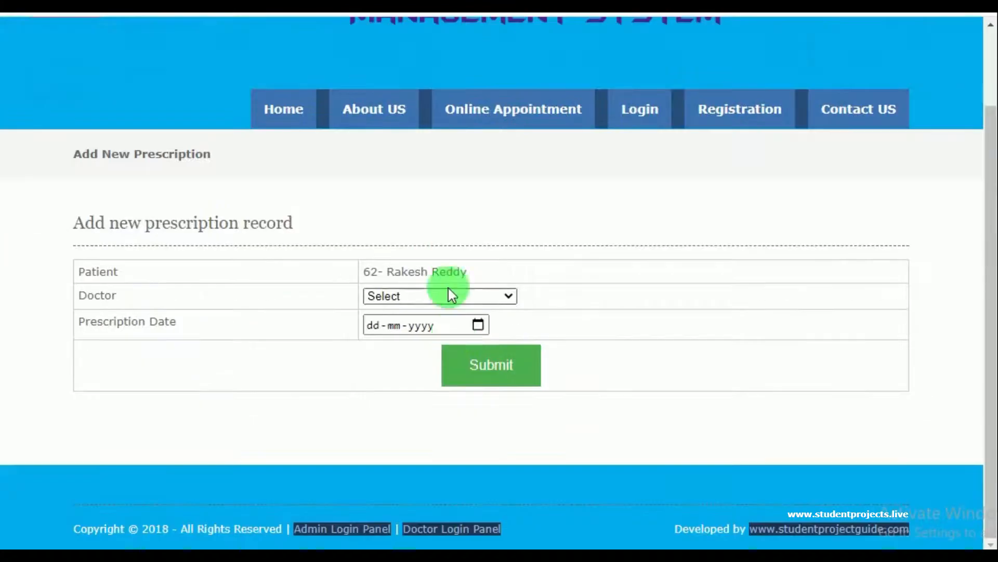
click(456, 292)
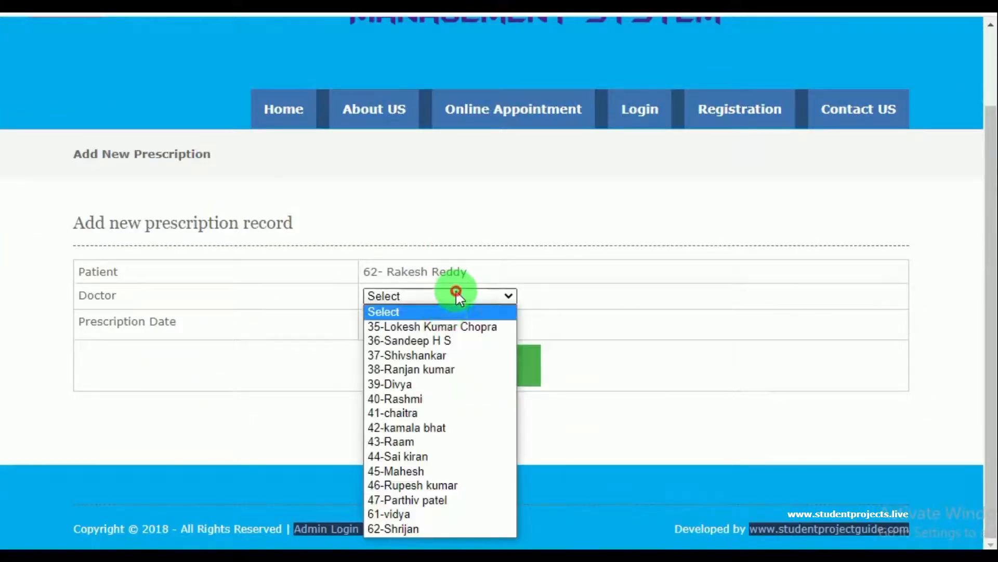
click(430, 328)
click(484, 325)
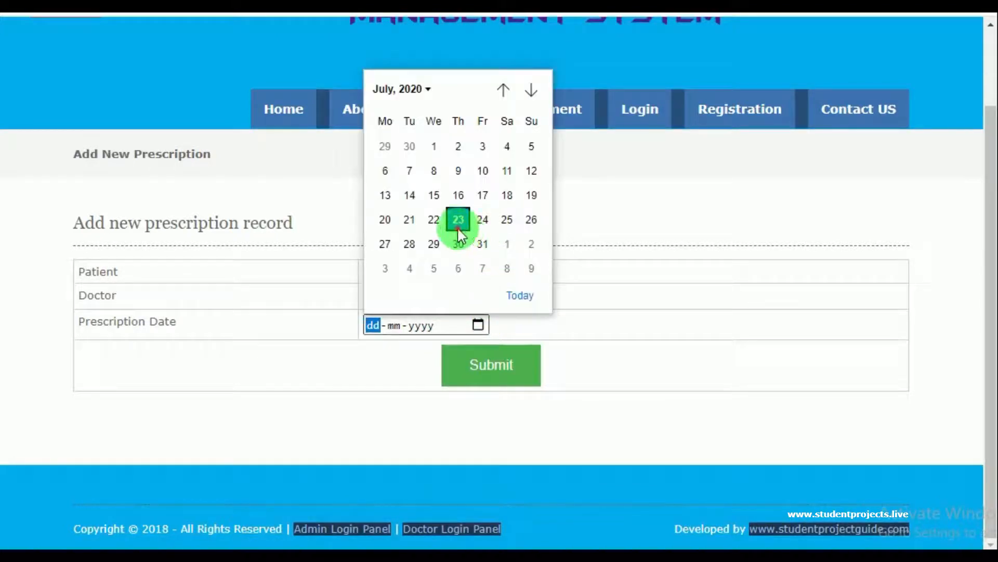
click(459, 219)
click(497, 366)
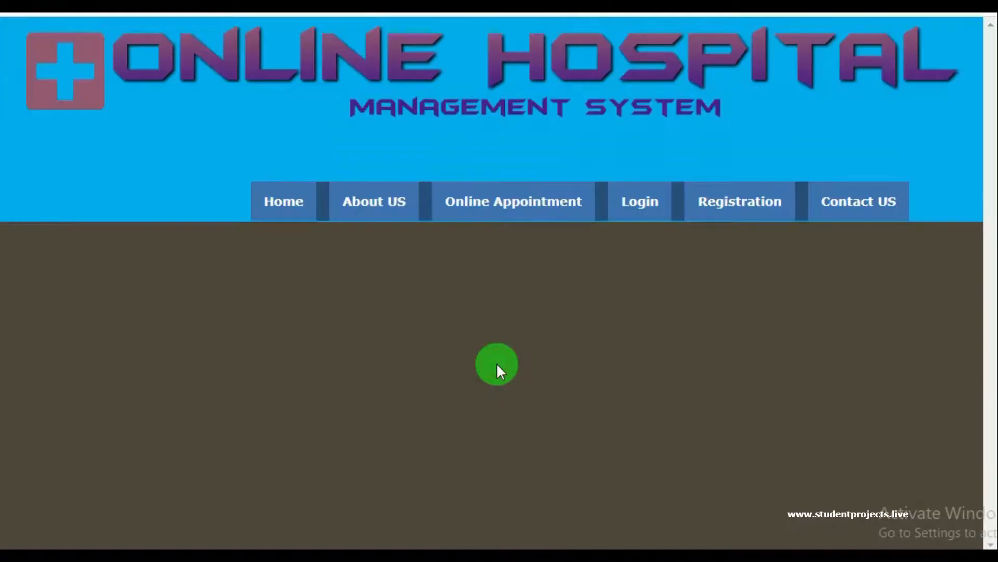
click(650, 100)
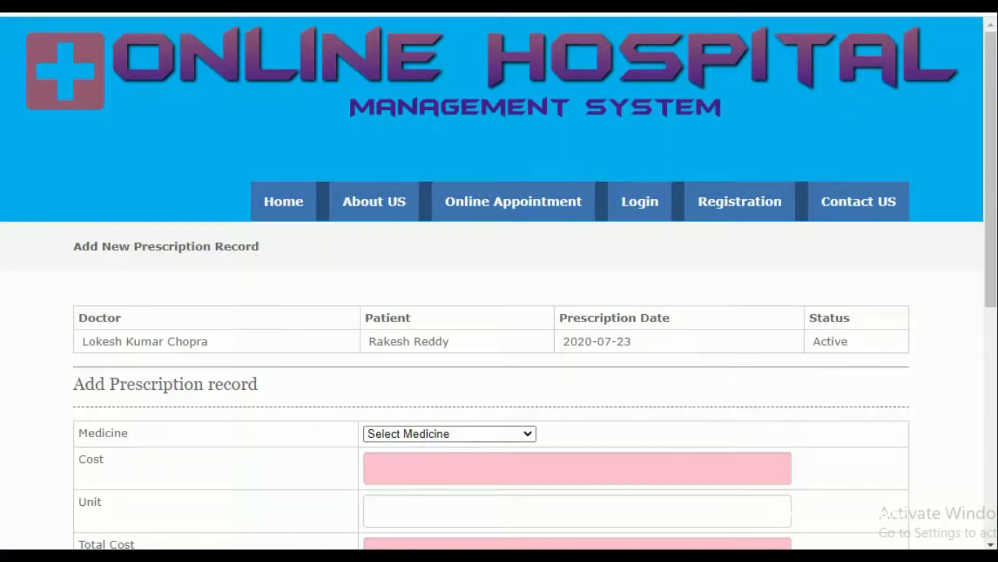
Prescribe DOLO 625, 5 units at dosage 1-0-0
scroll(456, 356, down, 3)
scroll(442, 351, down, 3)
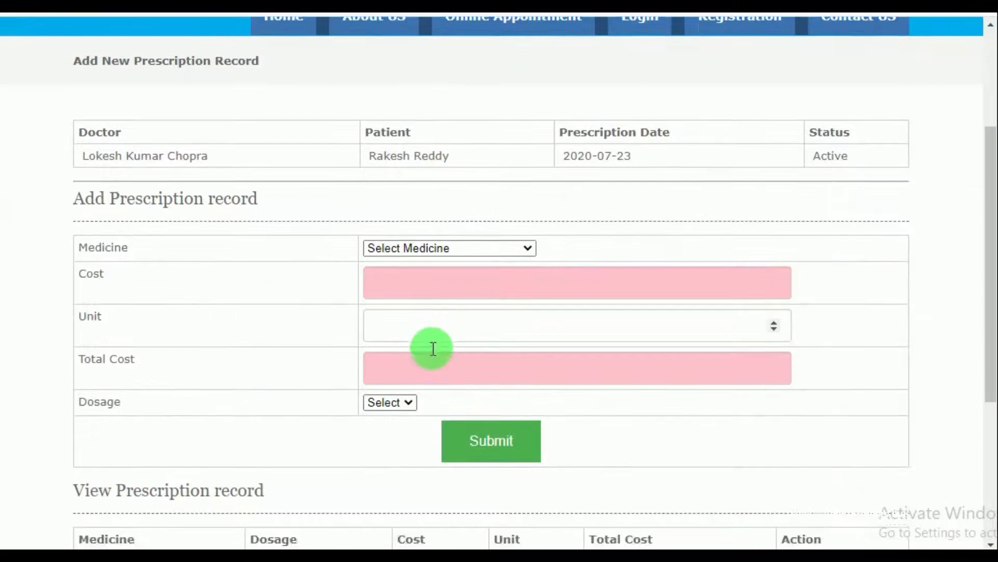
click(492, 91)
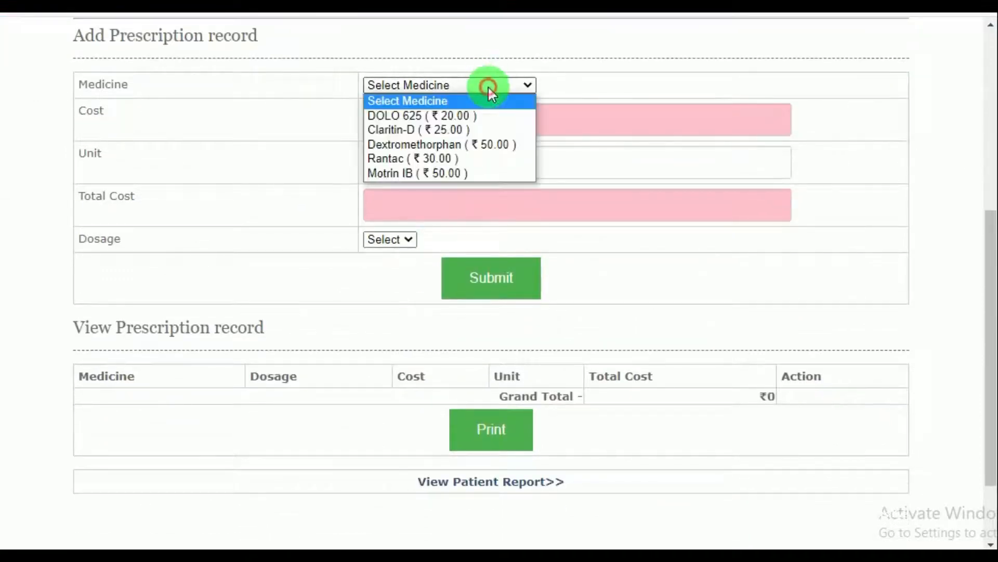
click(477, 116)
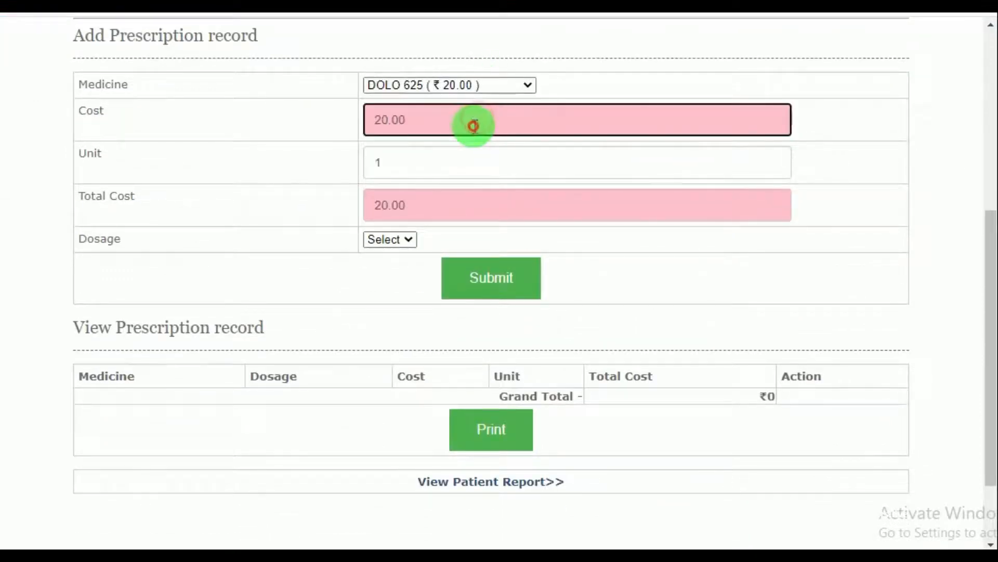
click(442, 162)
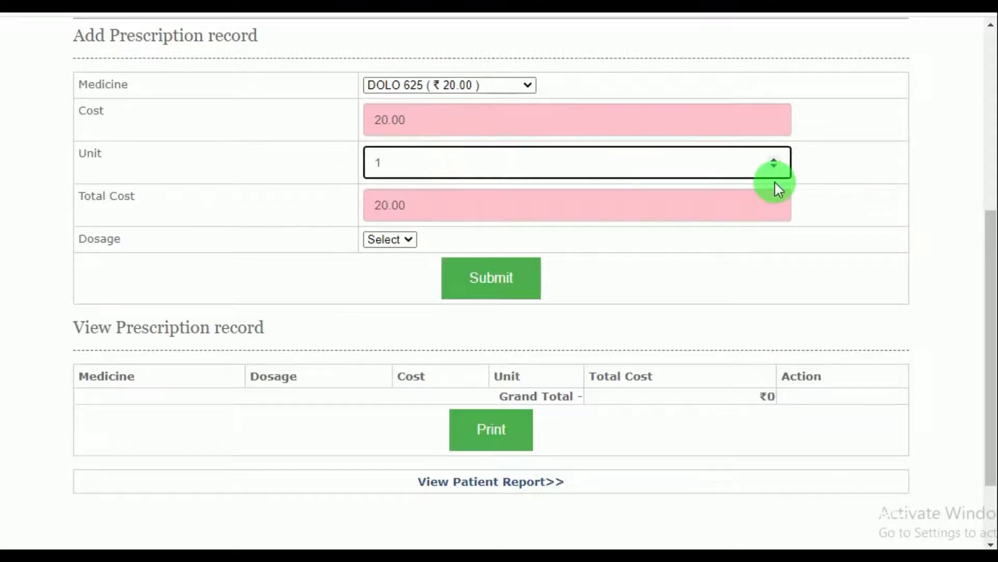
click(776, 164)
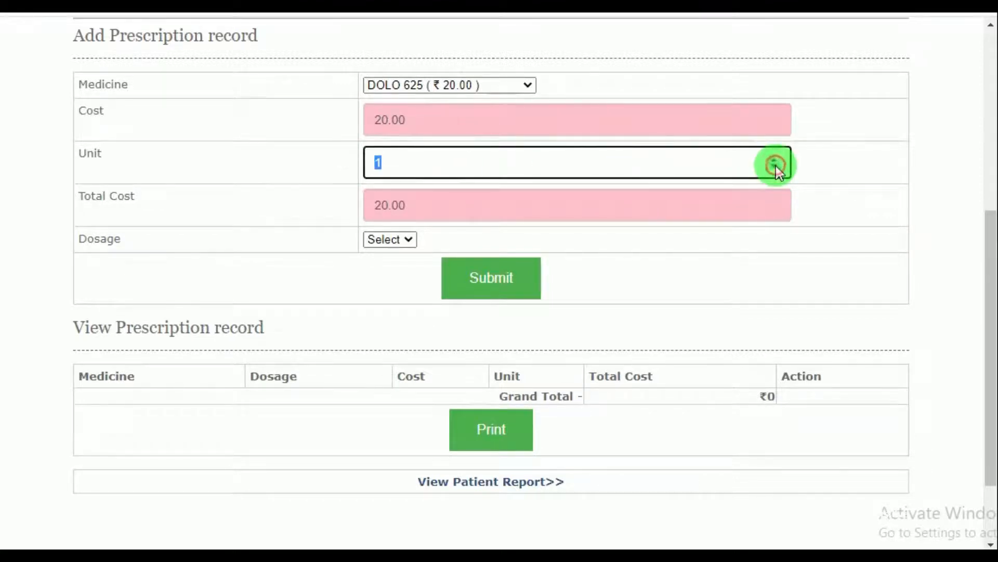
click(775, 160)
click(775, 159)
click(776, 159)
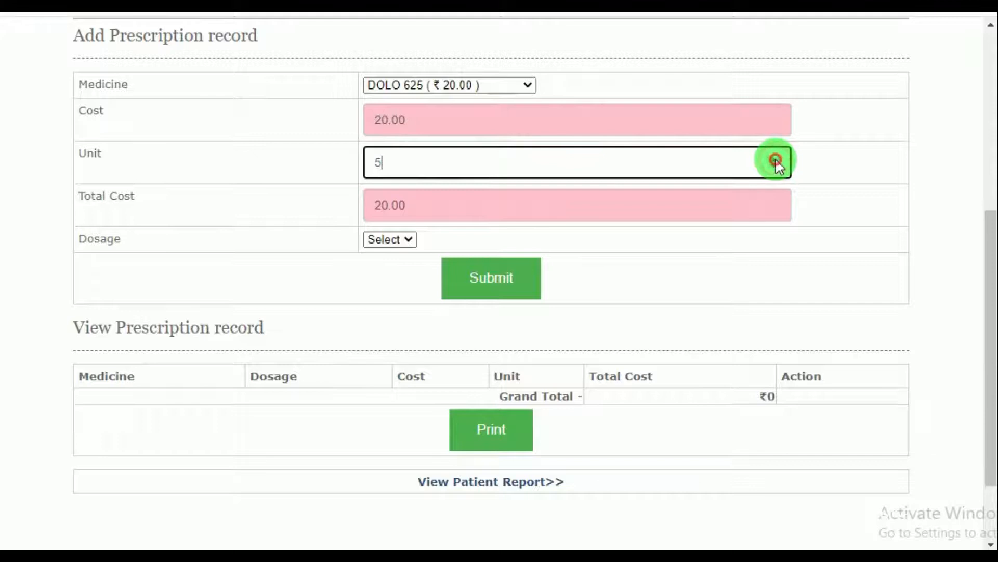
click(407, 241)
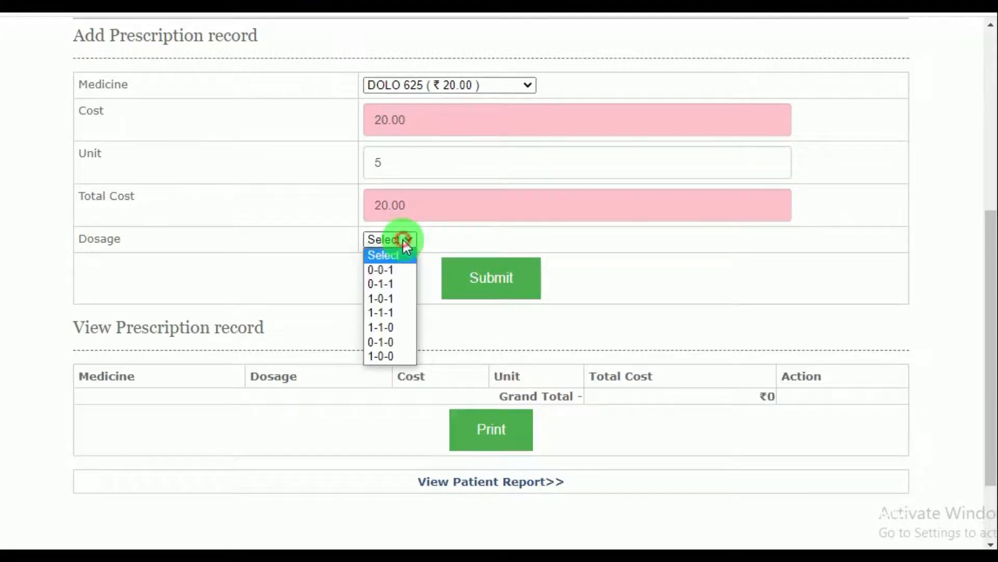
click(382, 356)
click(488, 288)
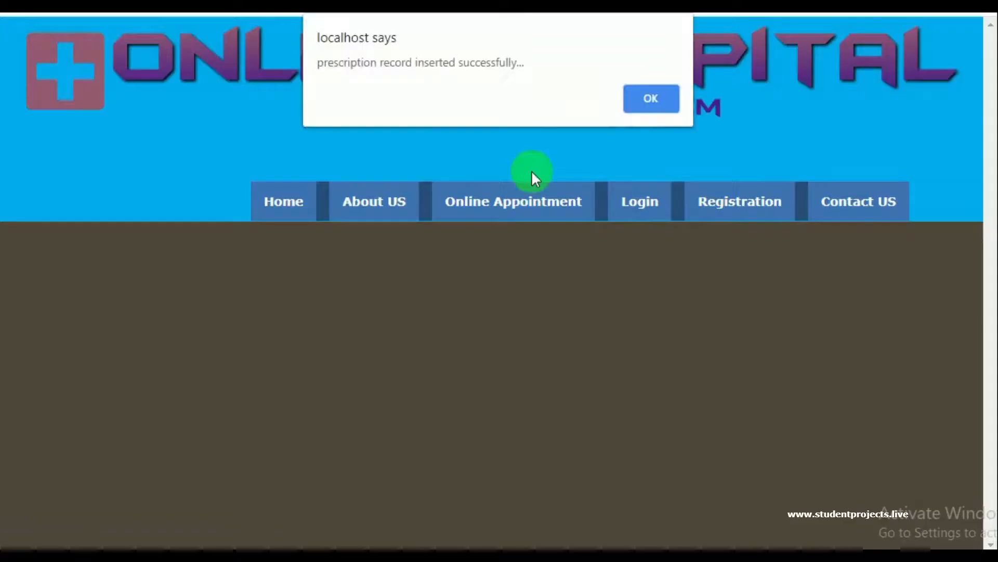
click(624, 100)
Prescribe Rantac, 5 units at dosage 1-0-0, then open the patient's report panel
scroll(366, 286, down, 3)
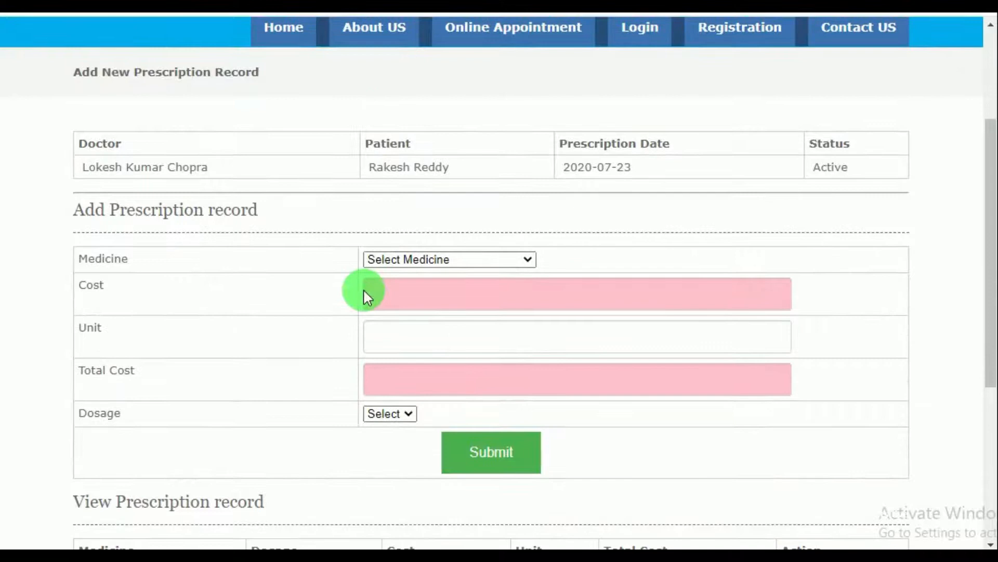
scroll(488, 272, down, 5)
scroll(443, 366, up, 2)
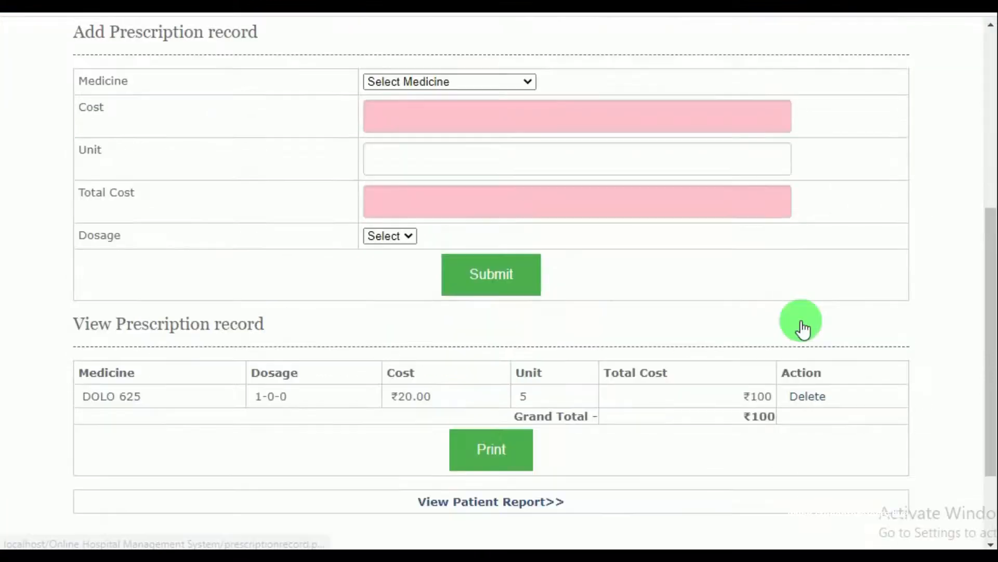
click(530, 84)
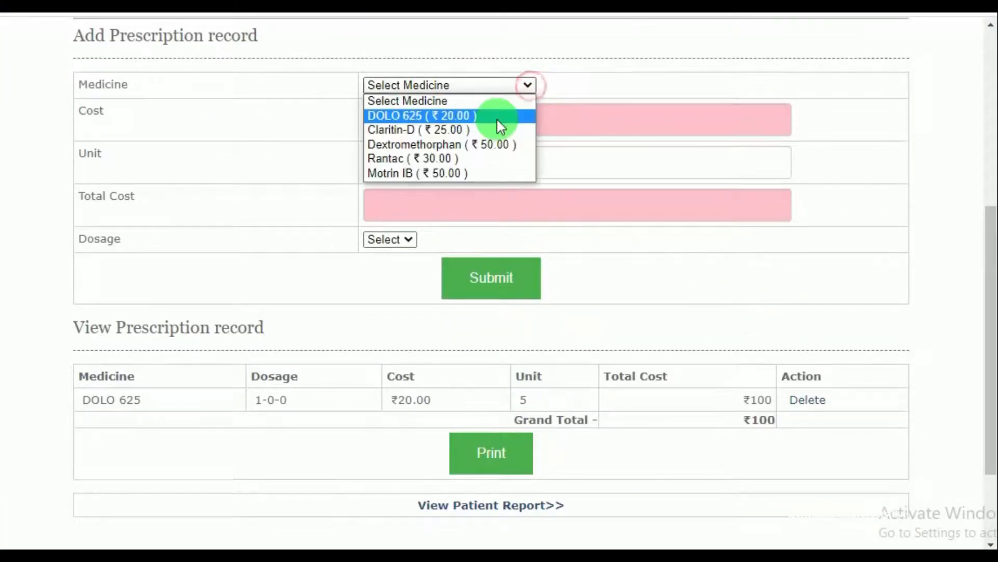
click(449, 158)
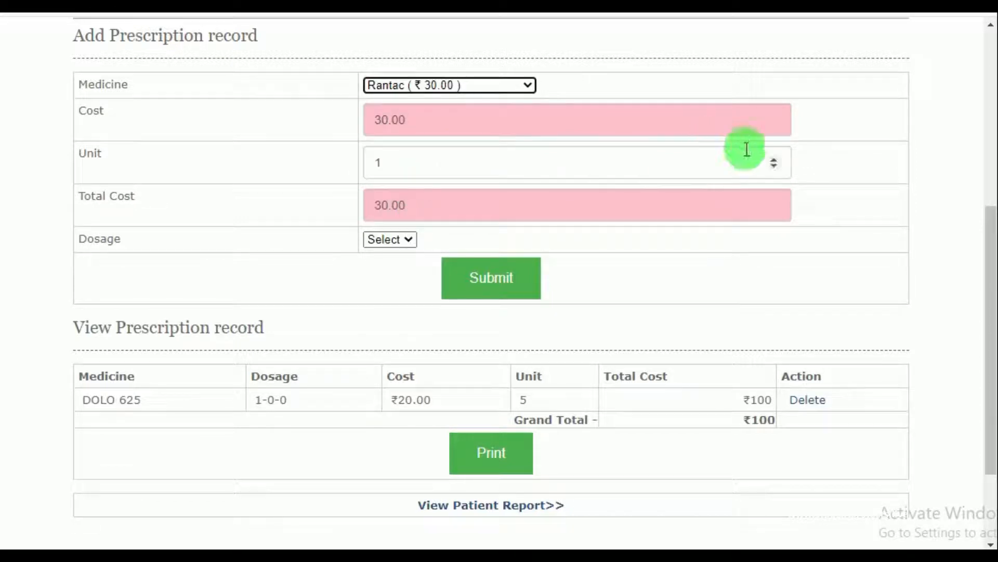
double_click(773, 159)
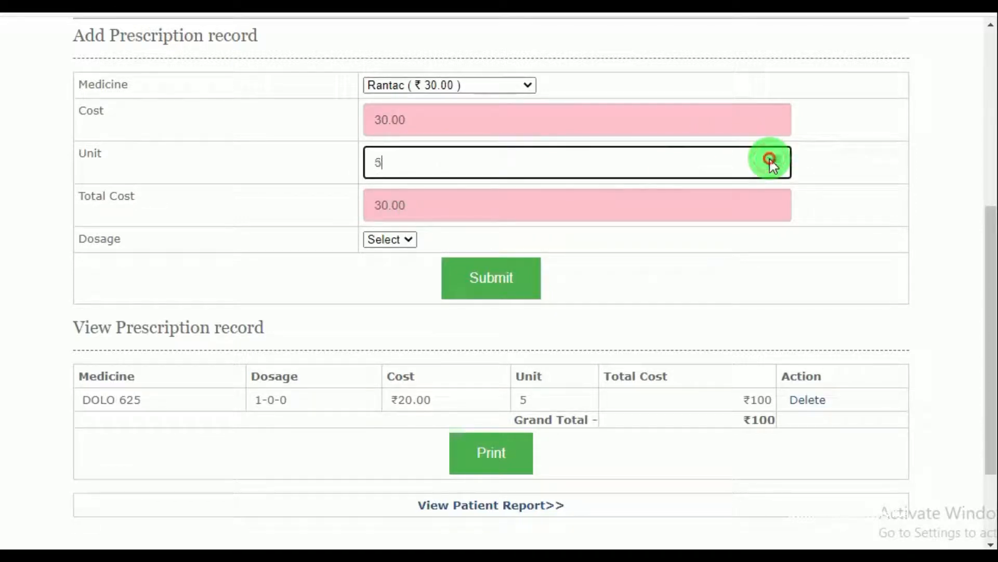
double_click(773, 161)
click(410, 239)
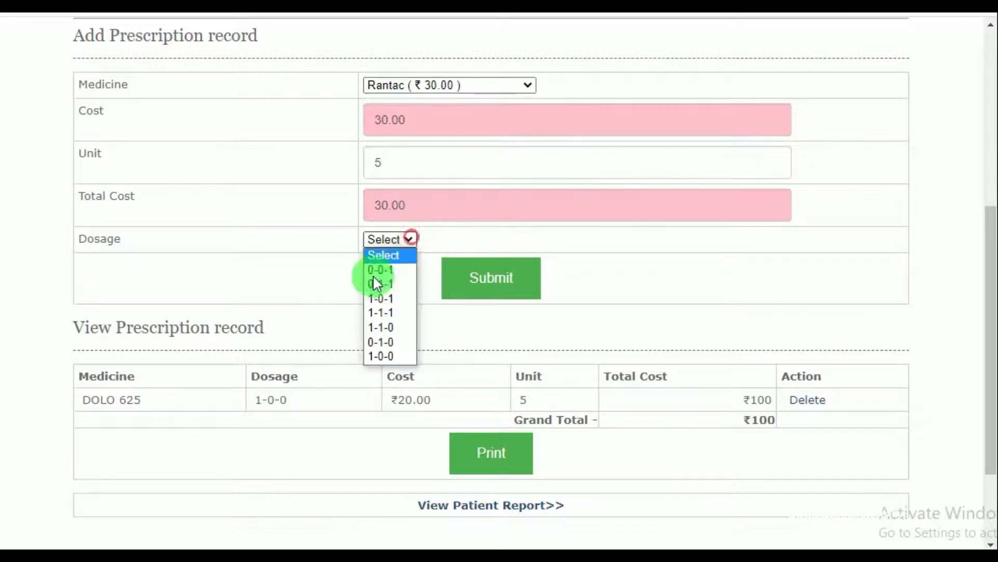
click(383, 356)
click(489, 265)
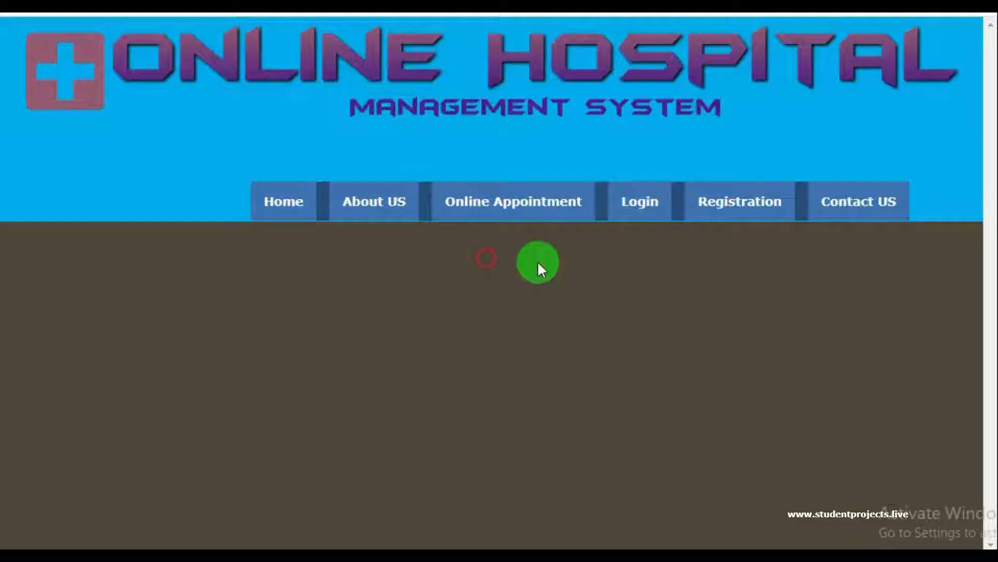
click(651, 99)
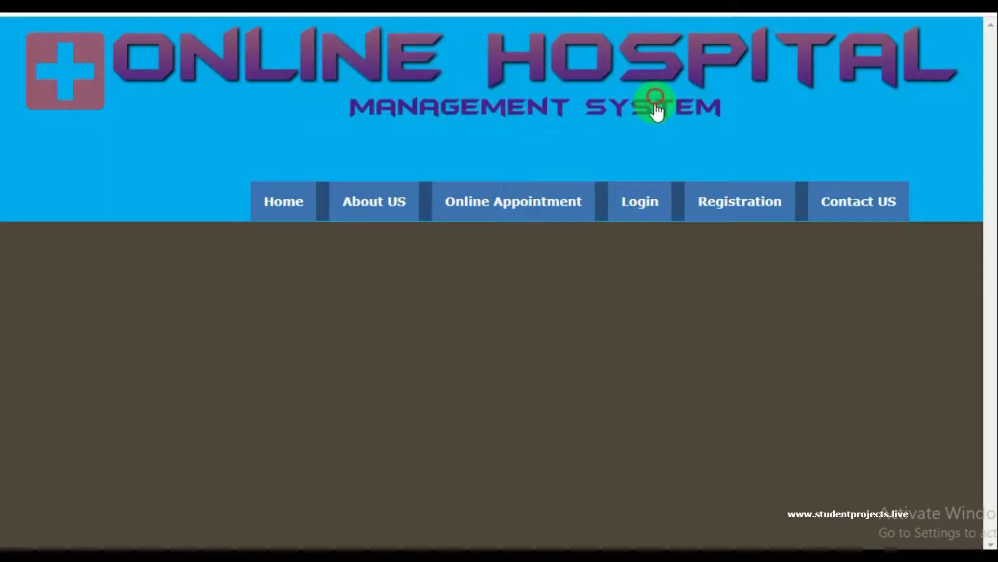
scroll(401, 260, down, 8)
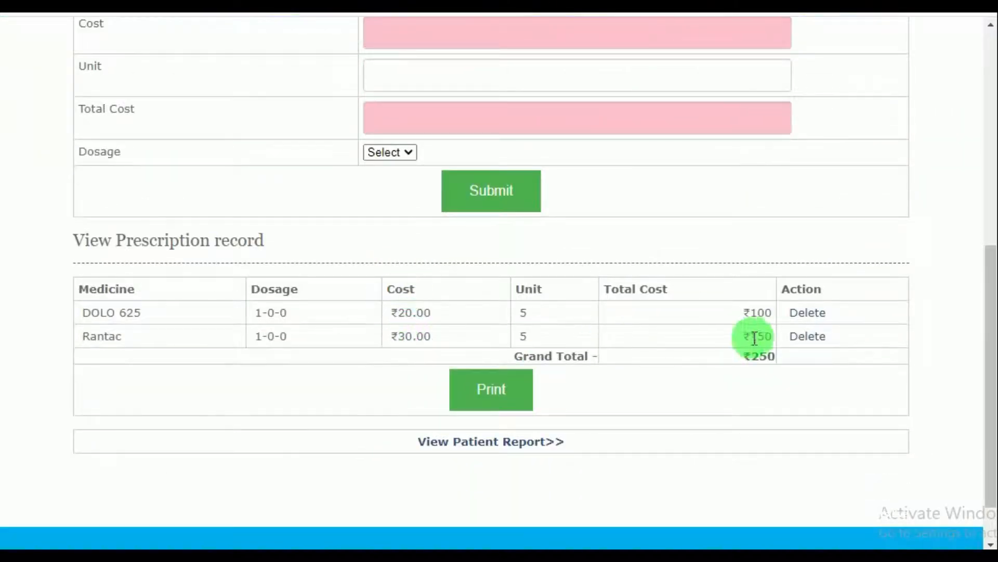
click(489, 442)
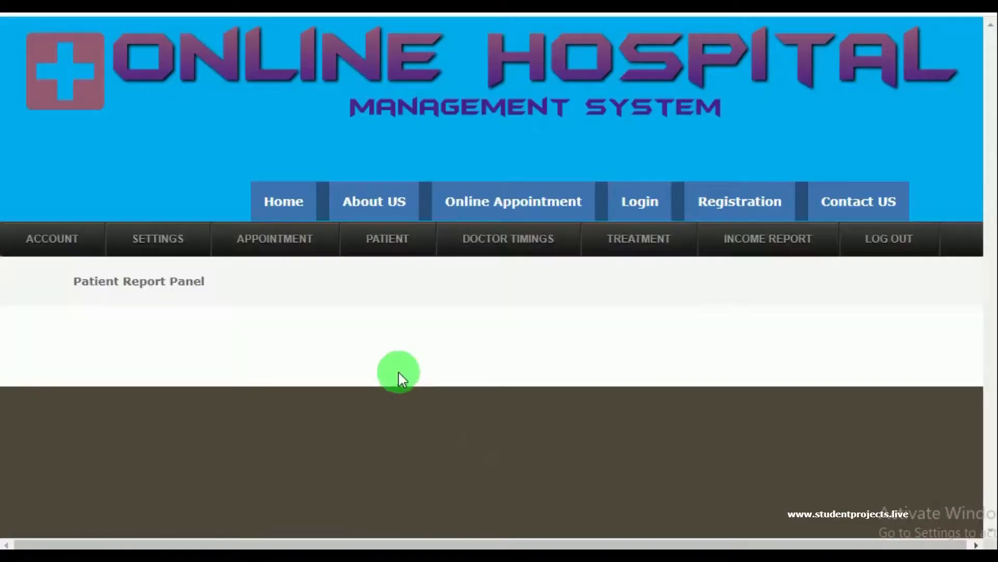
Expand the Billing Report to show Rs. 1400 plus 5% tax, totaling Rs. 1470
scroll(336, 348, down, 4)
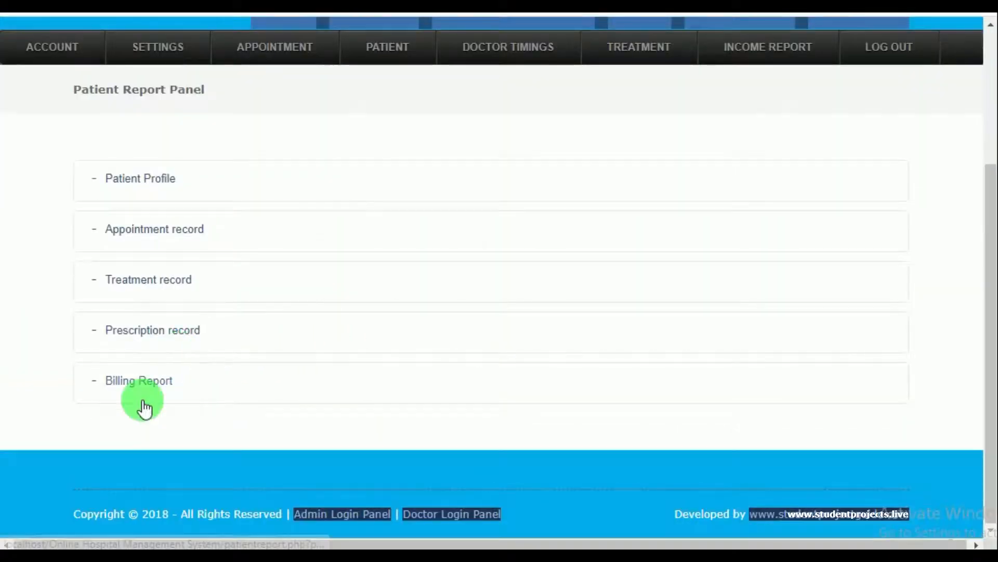
click(143, 383)
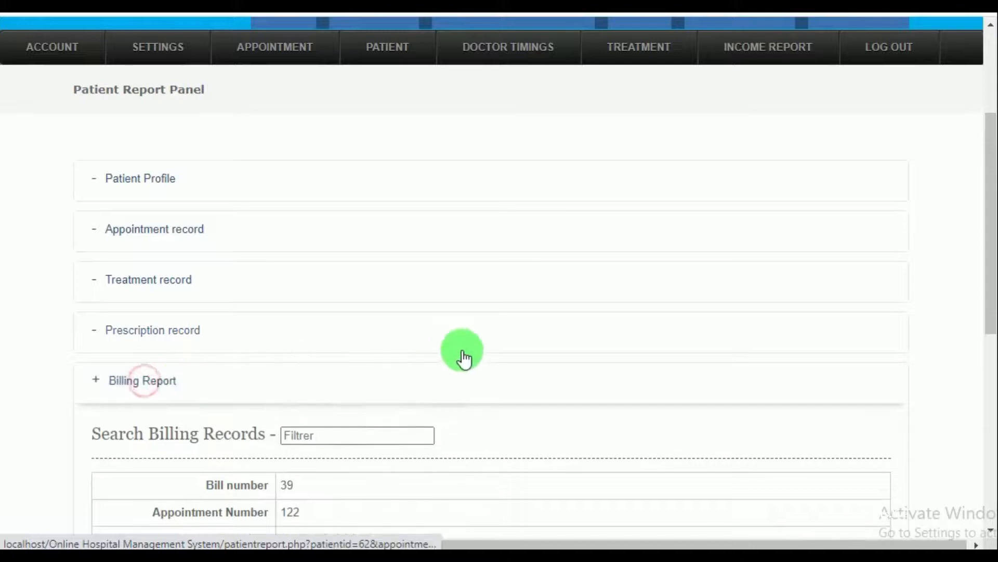
scroll(468, 353, down, 6)
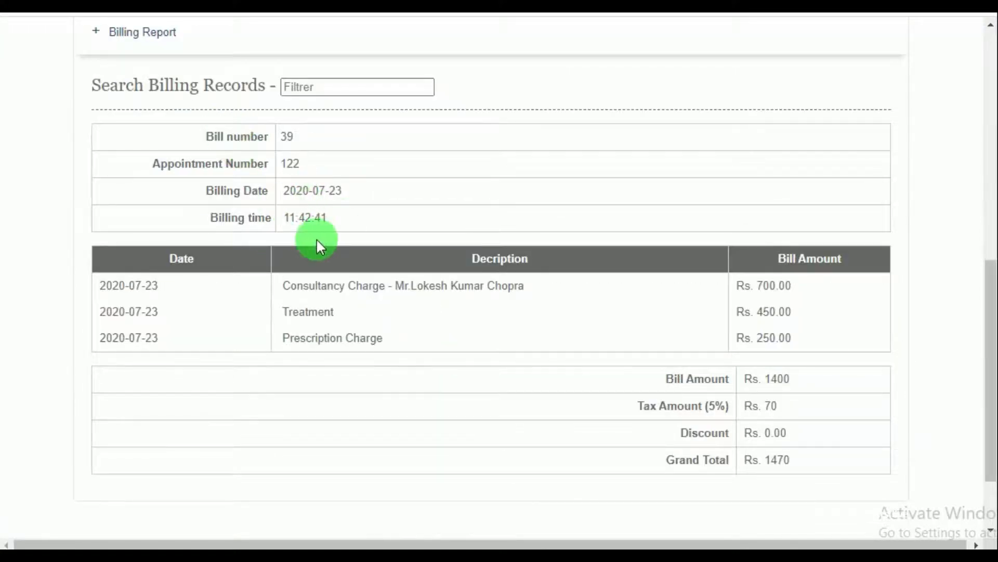
scroll(412, 357, down, 2)
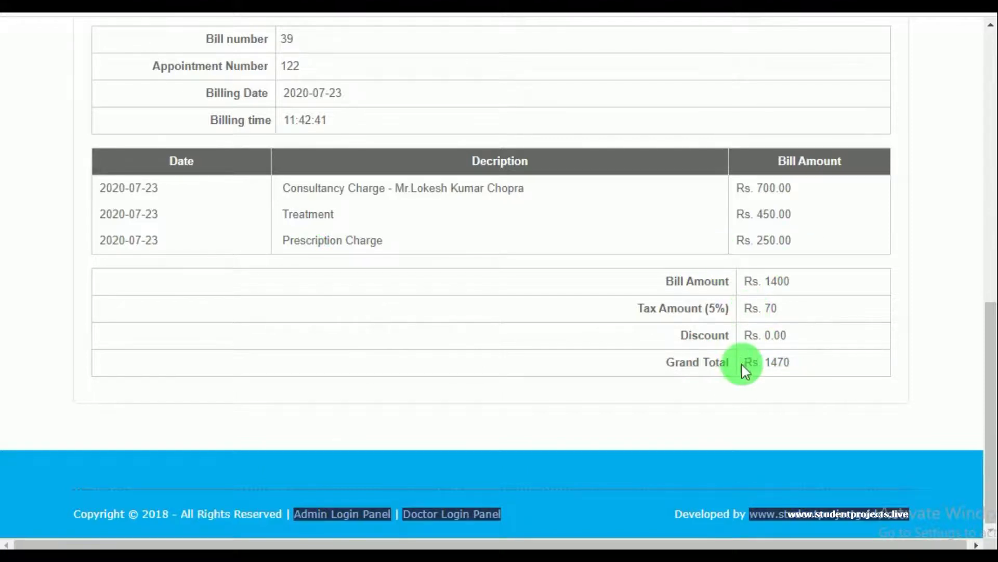
scroll(745, 363, up, 10)
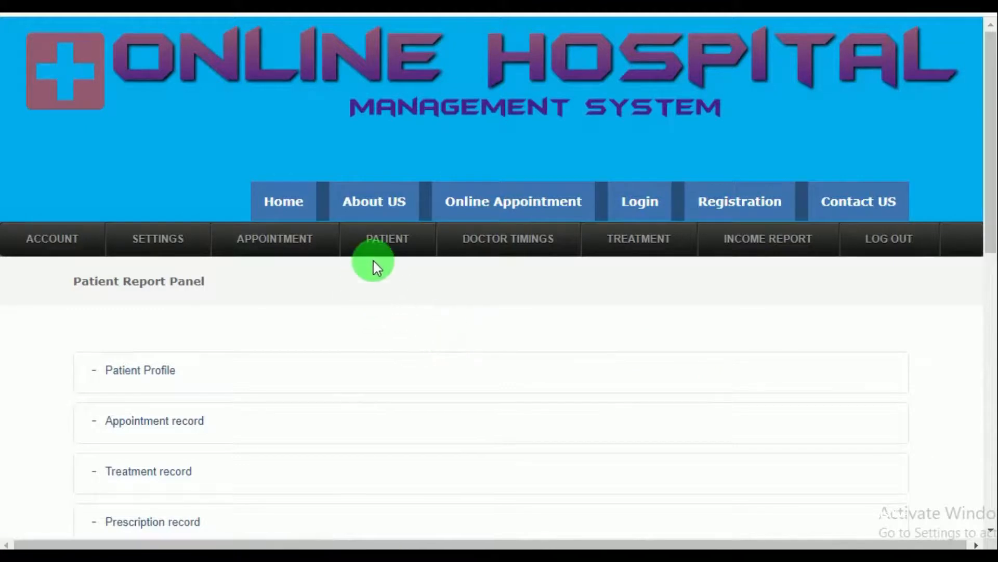
Browse the View Approved Appointments list
mouse_move(279, 256)
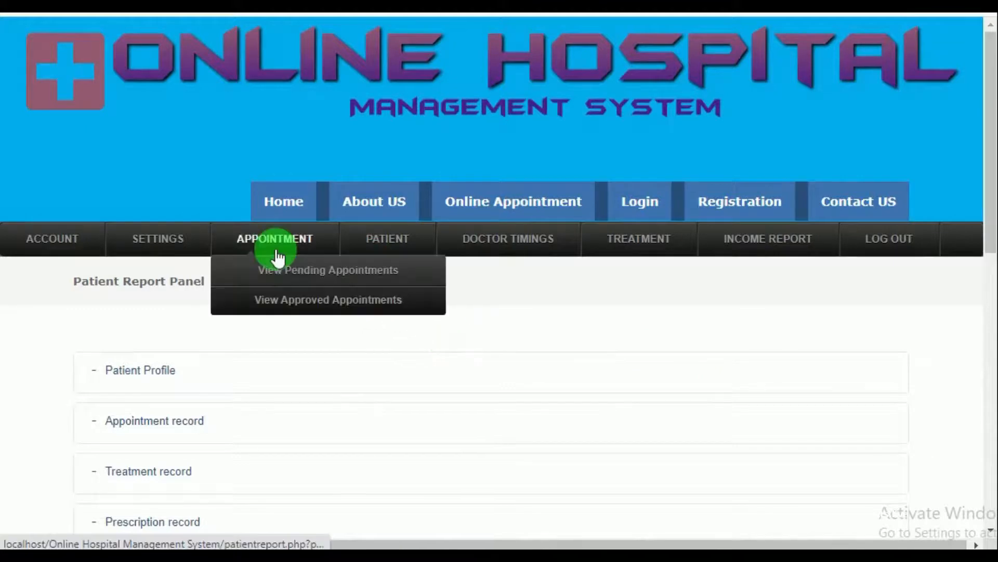
click(284, 312)
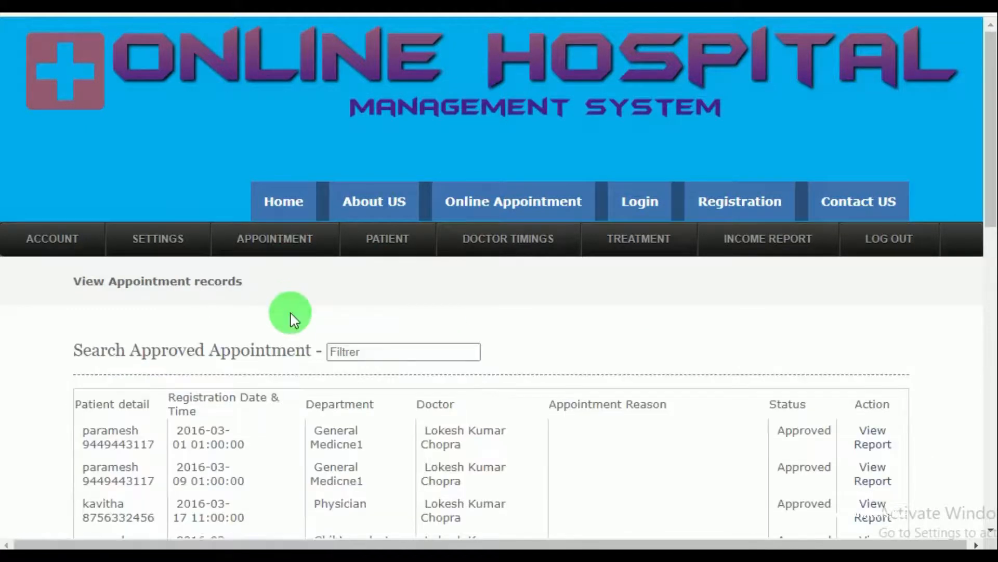
scroll(649, 388, down, 5)
scroll(650, 394, down, 10)
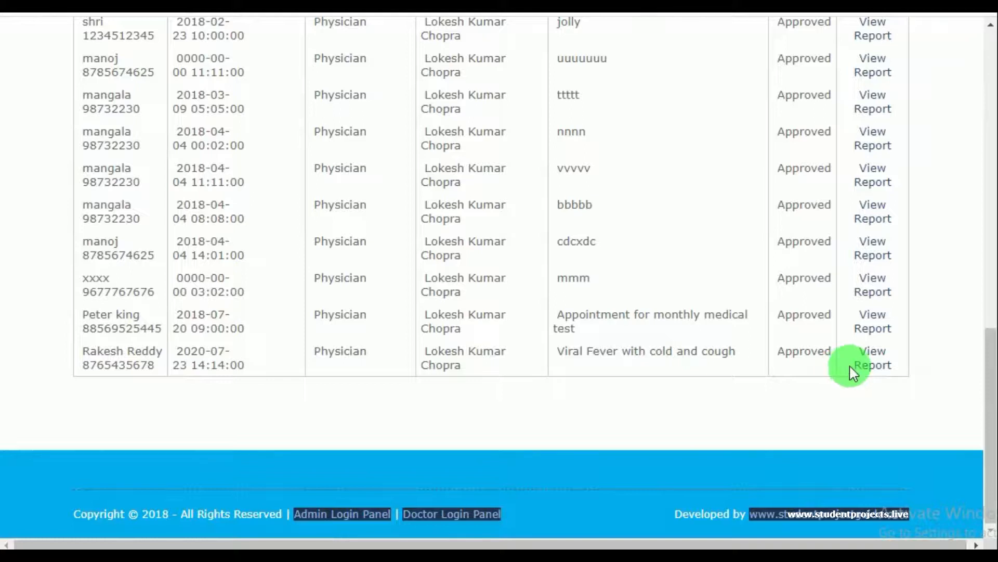
scroll(852, 372, up, 10)
scroll(826, 379, up, 5)
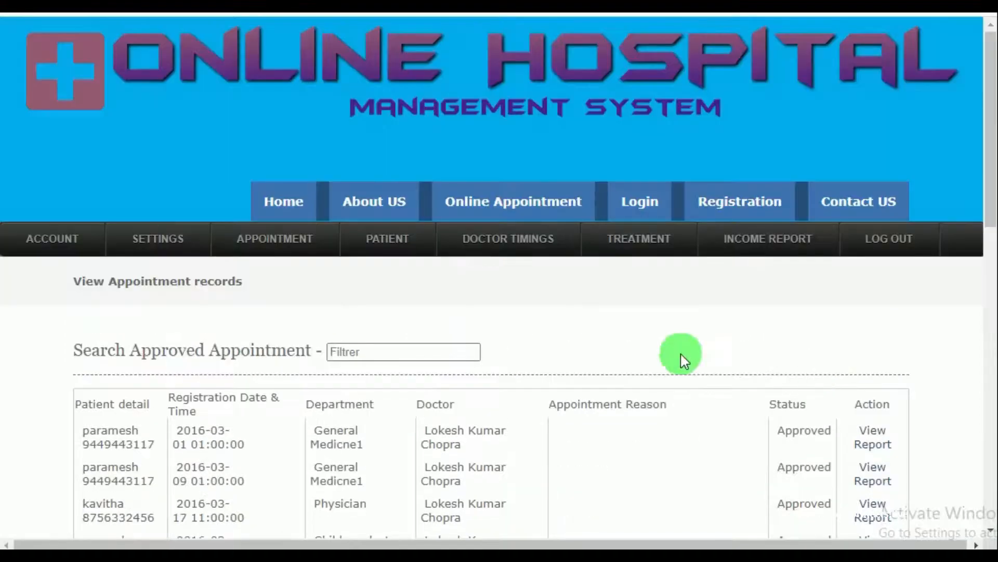
Browse the View Patient records list with admission details and Active status
mouse_move(386, 255)
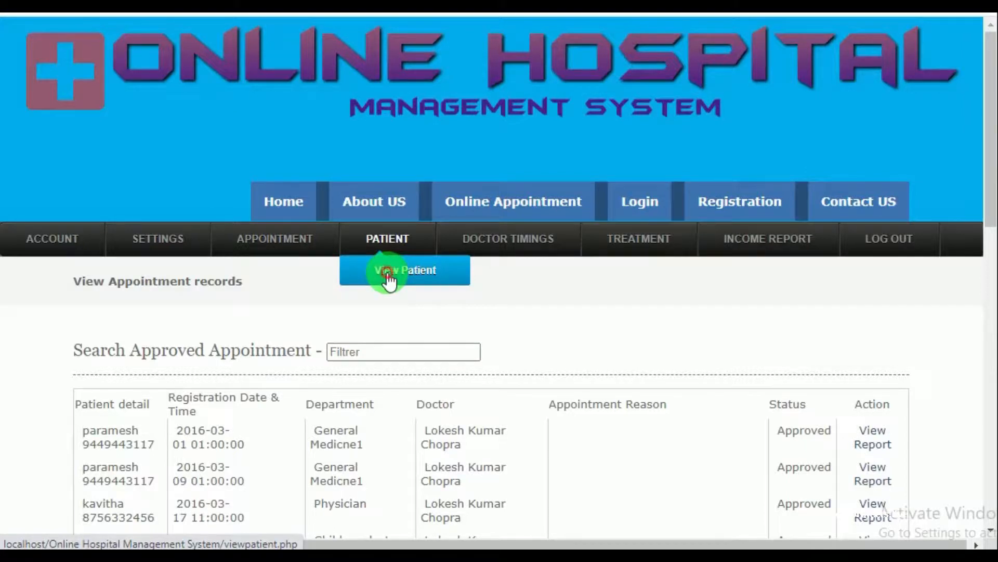
click(388, 271)
scroll(401, 343, down, 15)
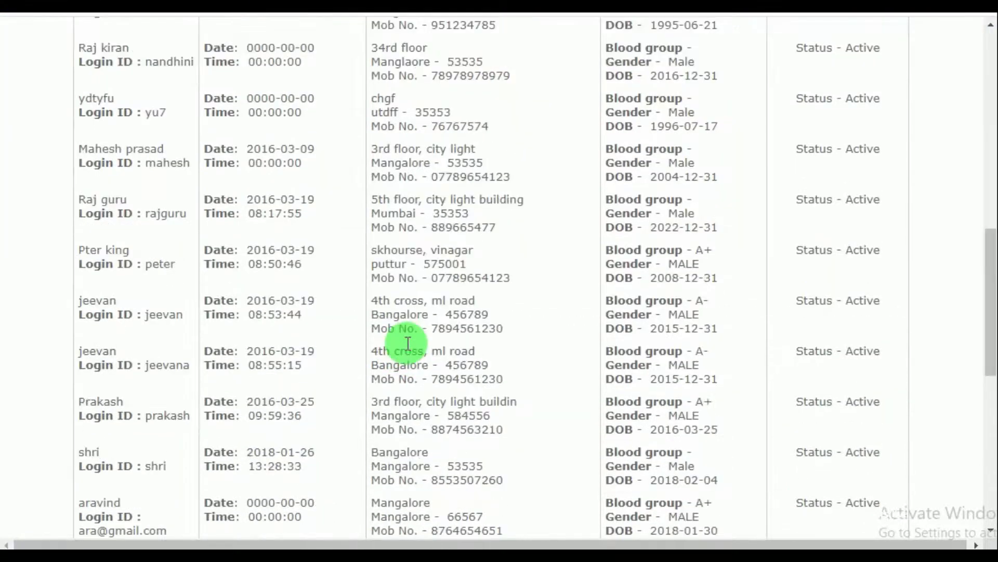
scroll(408, 343, down, 5)
scroll(408, 343, up, 12)
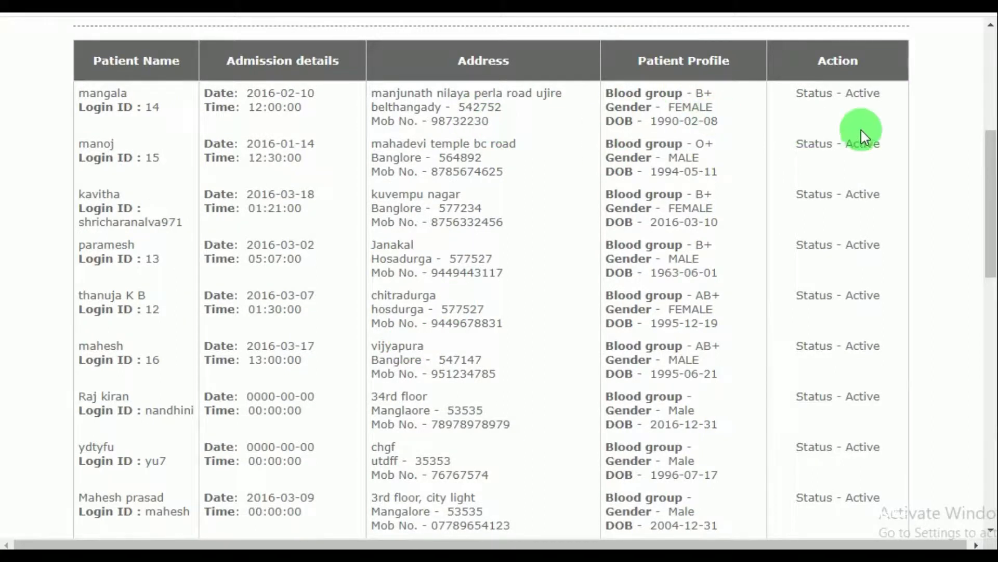
scroll(861, 130, up, 5)
mouse_move(533, 165)
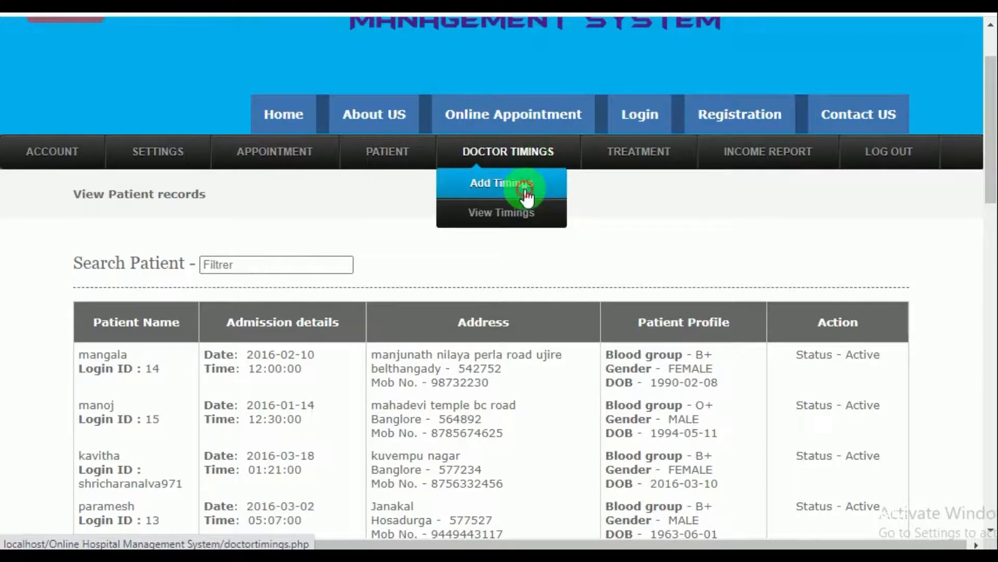
In Add Timings, set the From time to 04:00 PM
click(525, 191)
scroll(579, 397, down, 3)
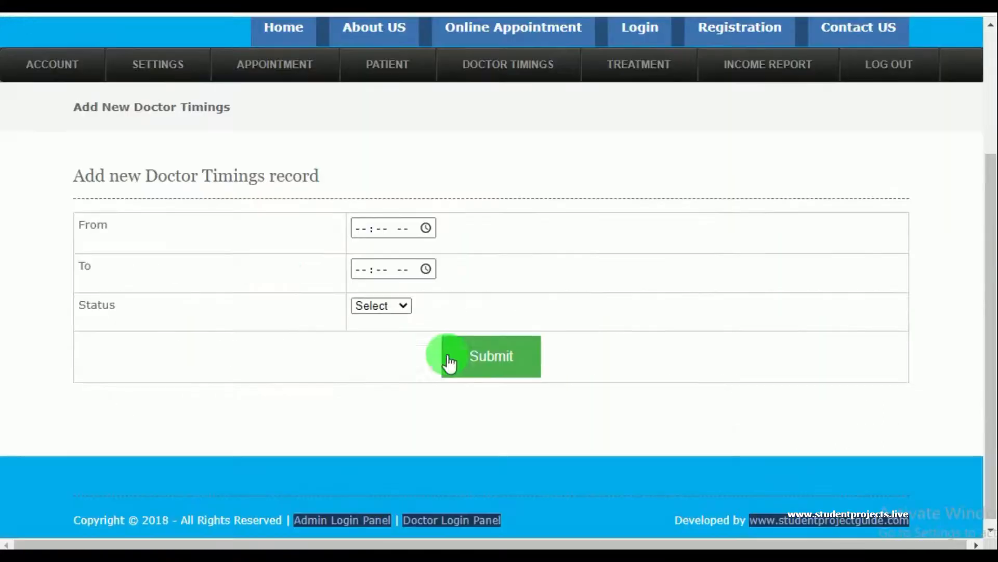
click(426, 229)
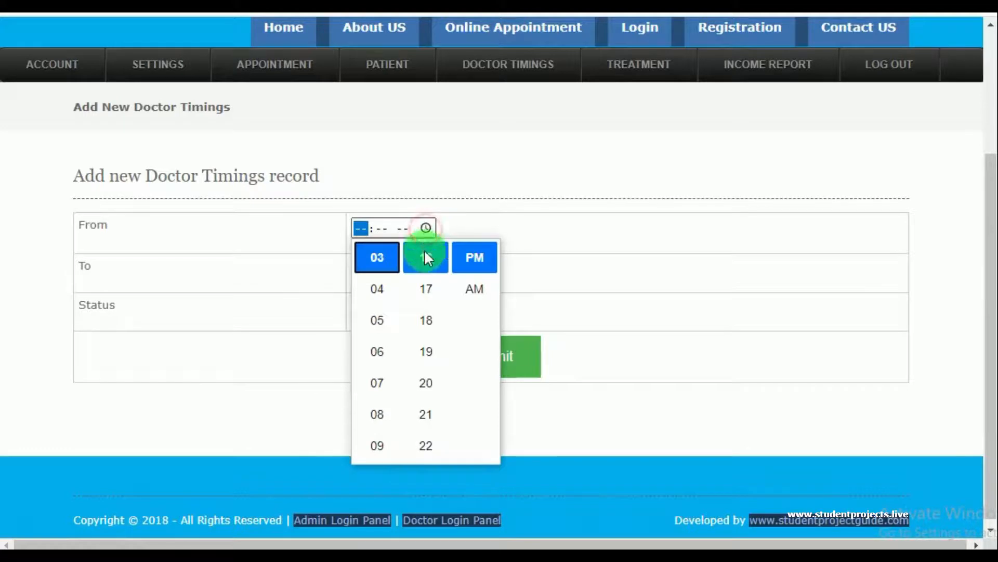
click(378, 290)
scroll(430, 292, up, 5)
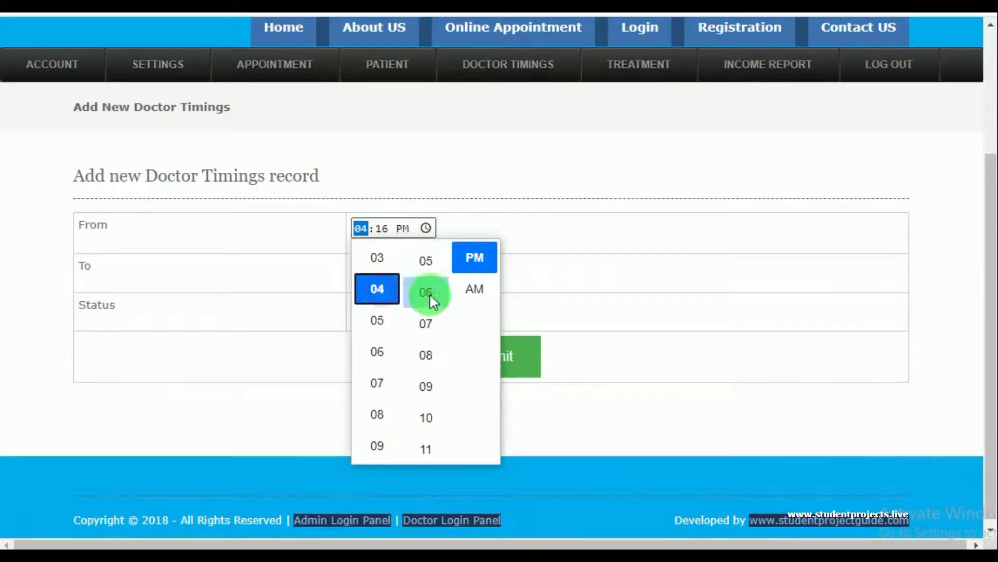
scroll(432, 296, up, 5)
scroll(432, 300, up, 4)
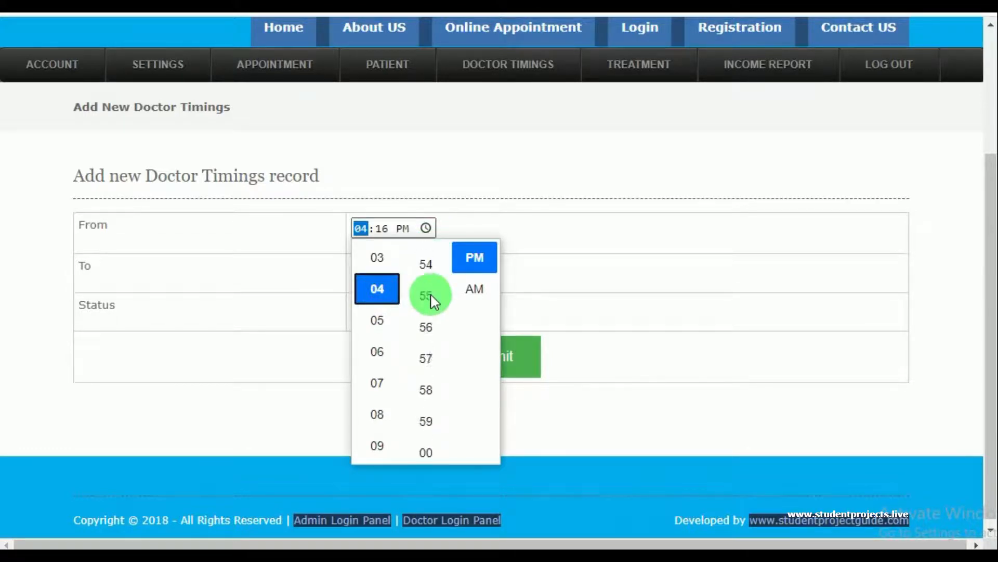
scroll(431, 301, down, 5)
scroll(435, 322, up, 6)
click(426, 289)
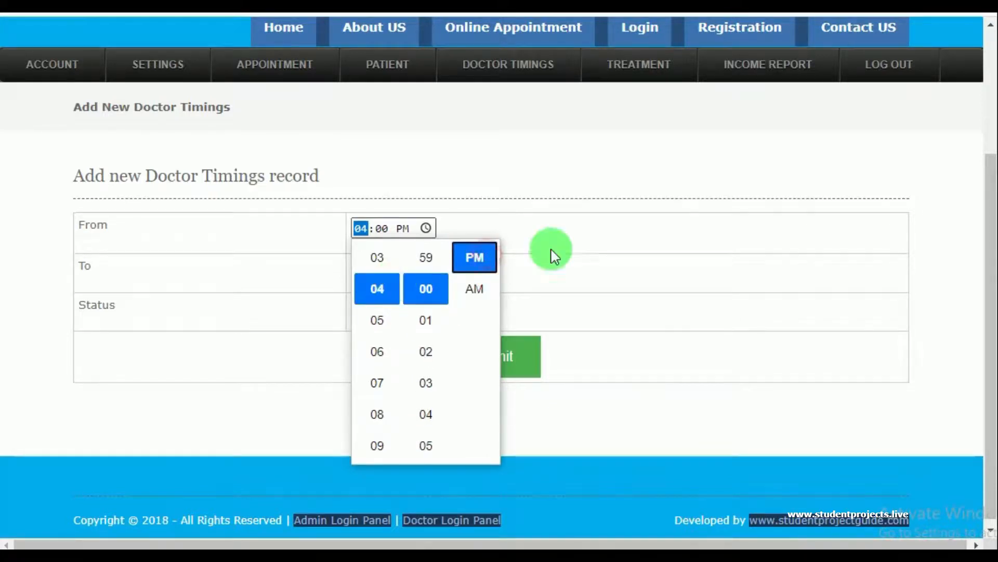
click(634, 236)
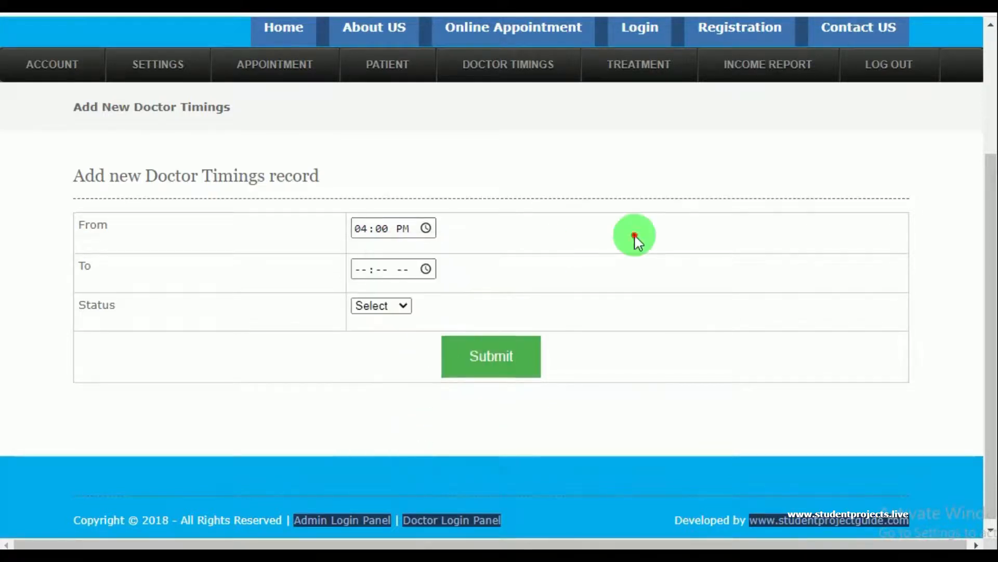
Set the To time to 08:00 PM, status Active, and submit the timing record
click(434, 271)
click(389, 457)
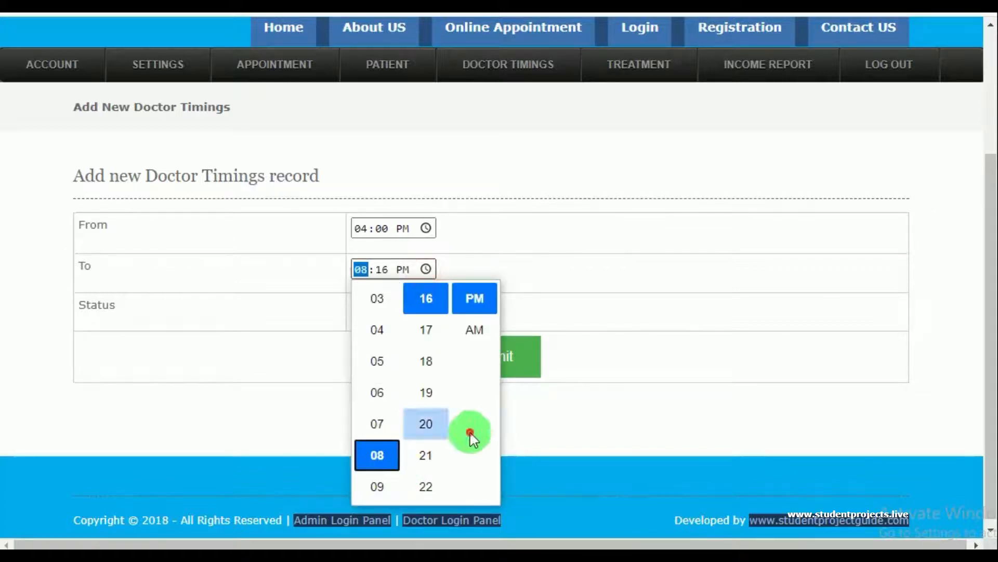
scroll(432, 393, up, 5)
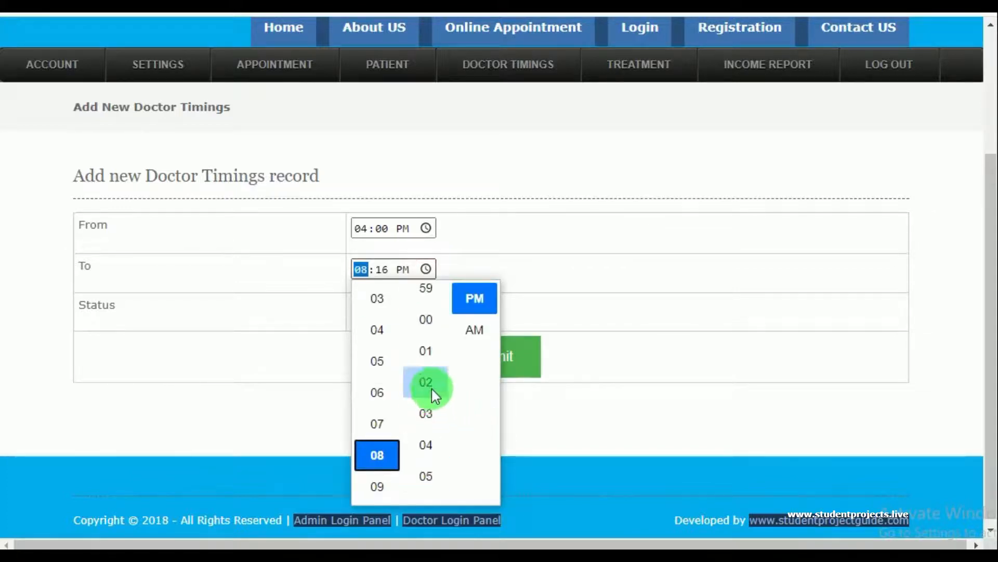
click(425, 329)
click(469, 301)
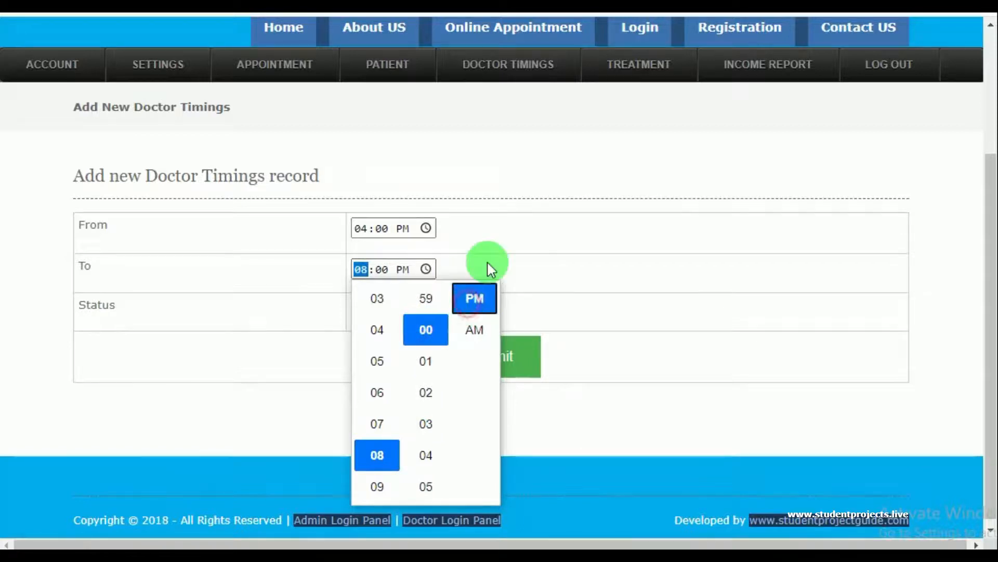
click(397, 316)
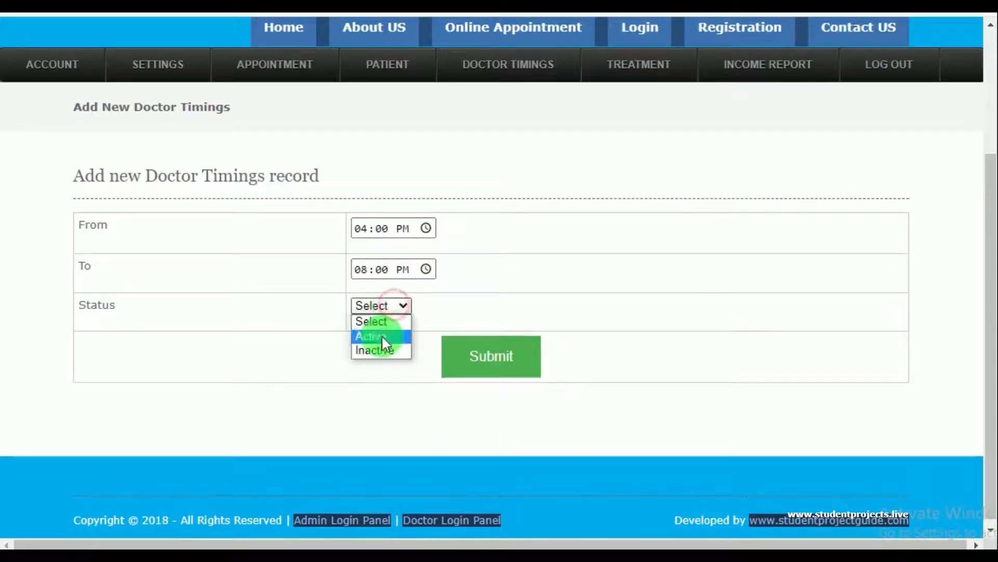
click(382, 336)
click(485, 356)
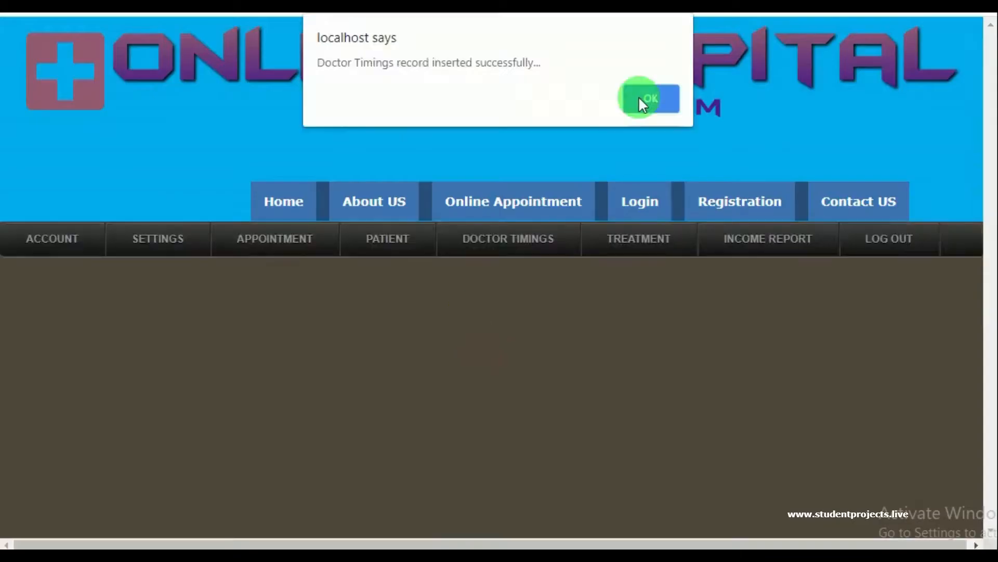
click(644, 96)
Review the doctor timings list
mouse_move(528, 243)
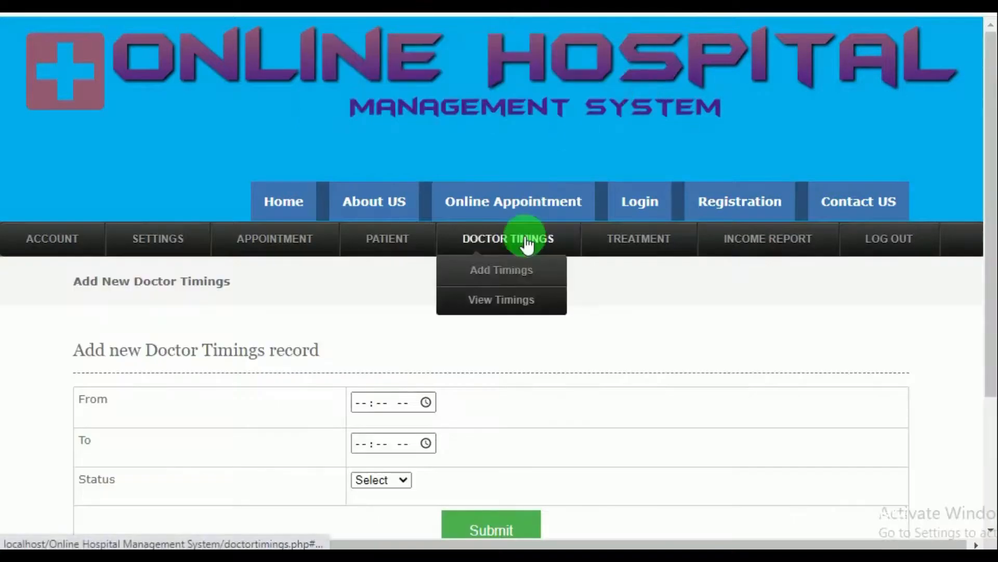
click(523, 300)
scroll(513, 338, down, 3)
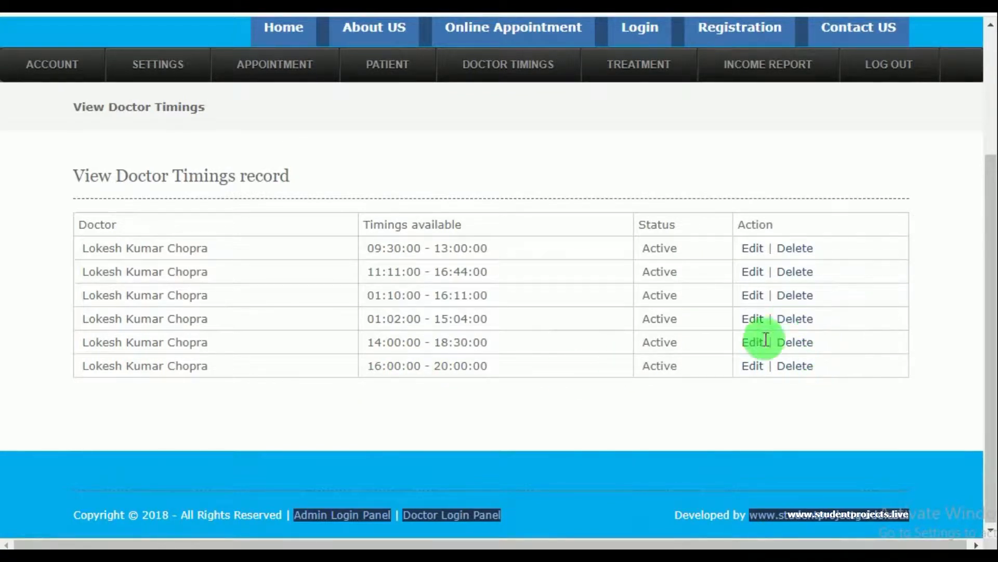
scroll(751, 327, up, 3)
Review the patients' treatment records
mouse_move(637, 253)
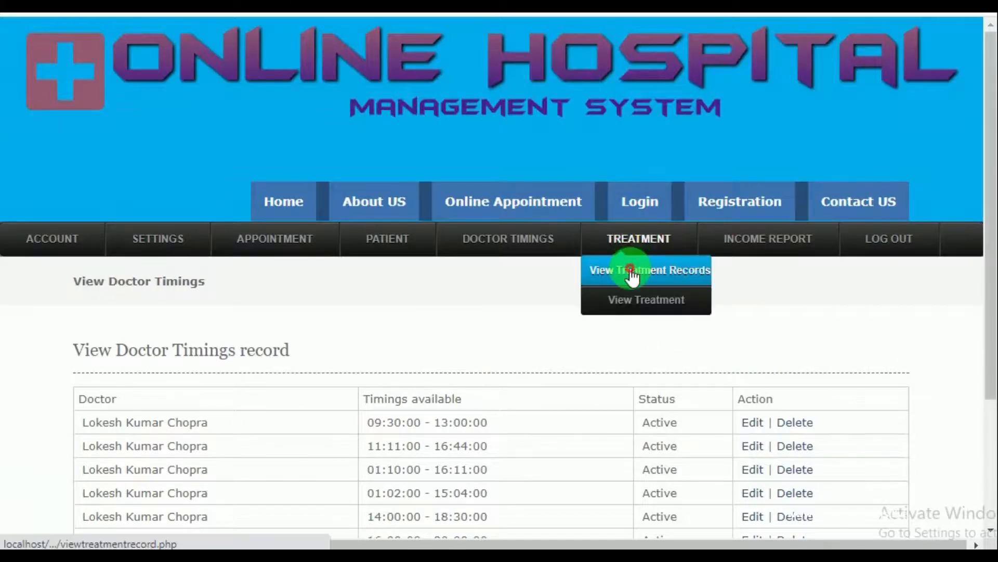
click(631, 271)
scroll(551, 322, down, 5)
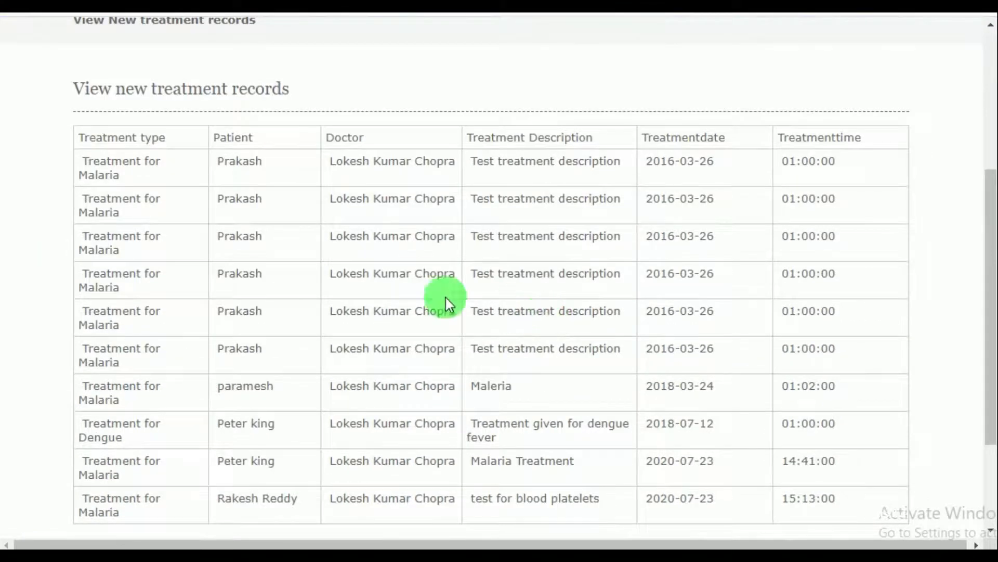
scroll(694, 262, down, 3)
scroll(715, 265, up, 8)
Check the treatment types list, then the consultancy charges report showing Rs. 13100 total
mouse_move(641, 217)
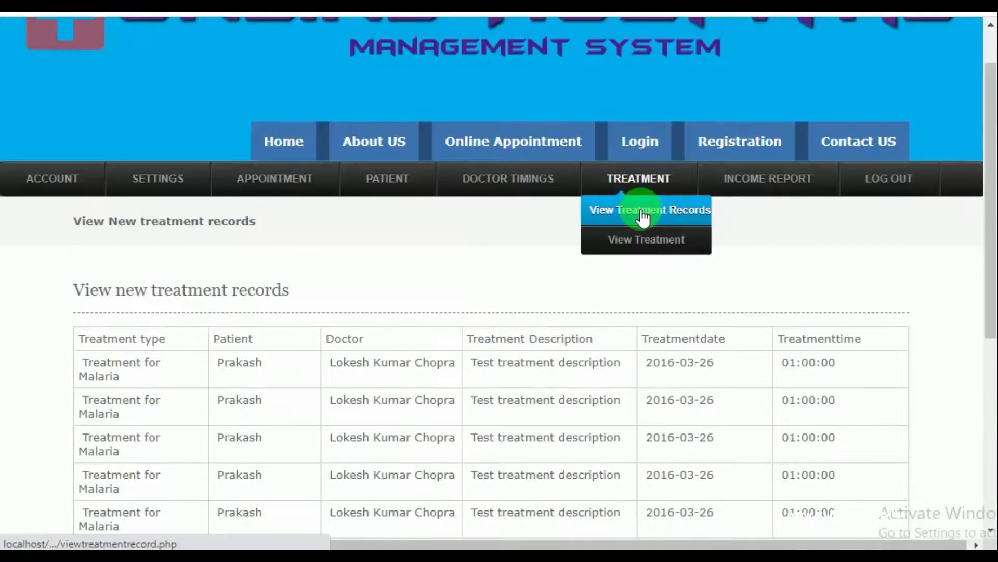
click(646, 239)
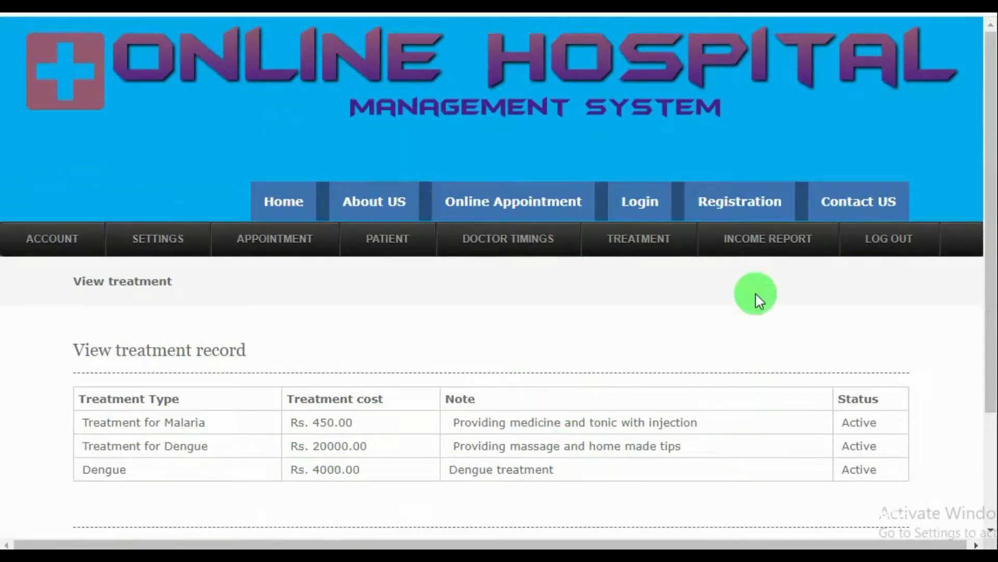
click(758, 240)
scroll(652, 326, down, 9)
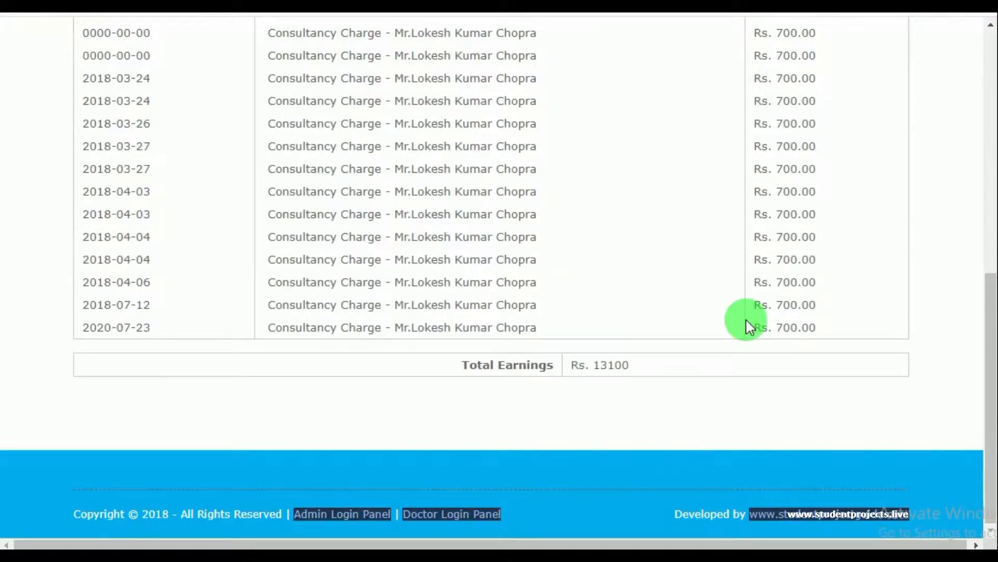
scroll(747, 321, up, 9)
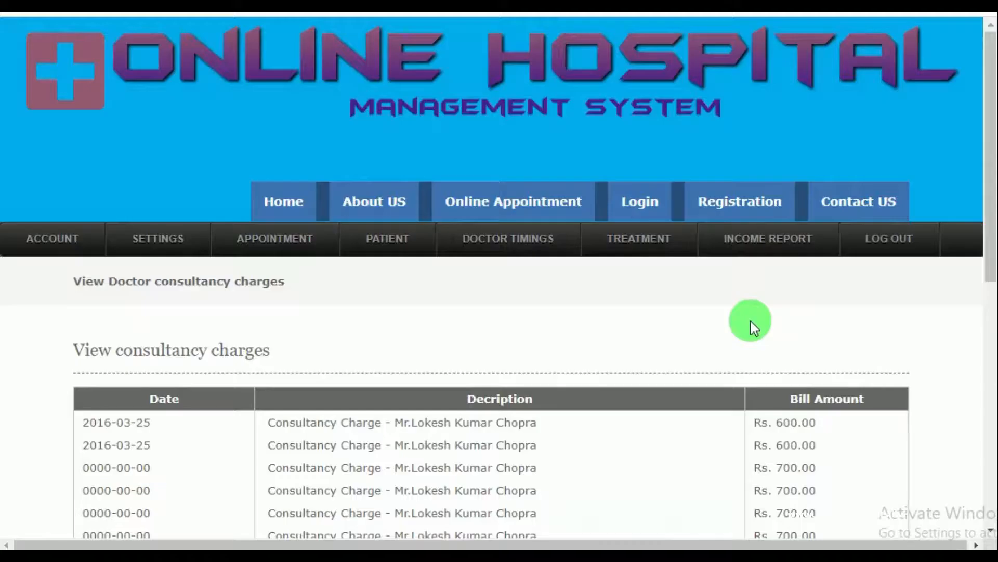
Log out of the current session
click(880, 242)
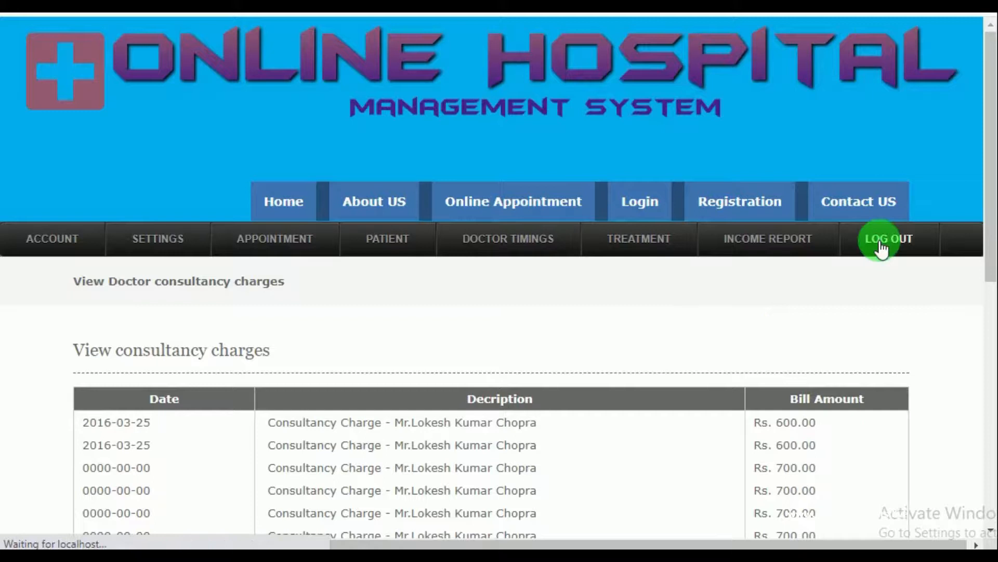
scroll(639, 286, down, 3)
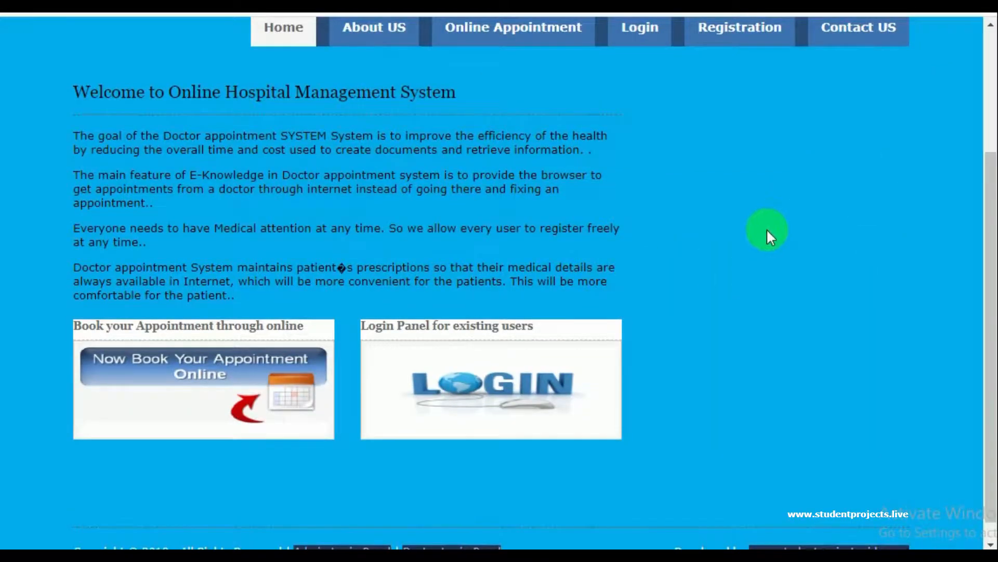
scroll(766, 229, up, 3)
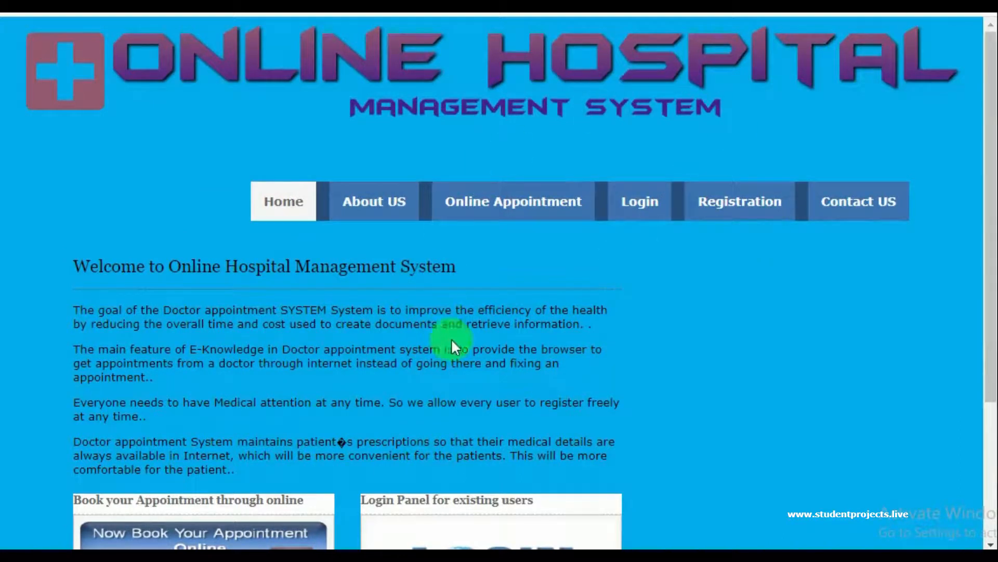
scroll(451, 342, down, 3)
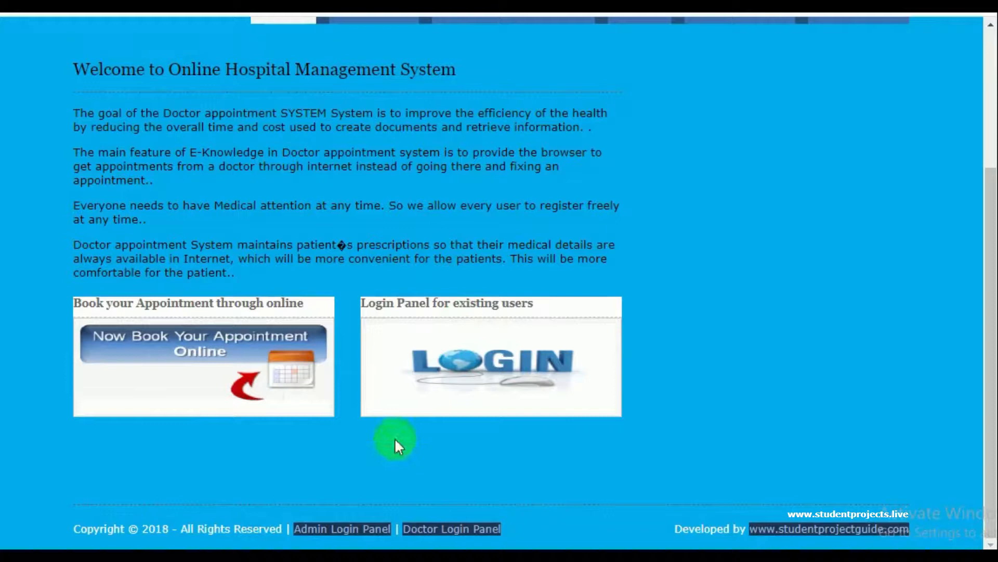
Sign in through the Admin Login Panel with the saved admin login ID and password
click(319, 530)
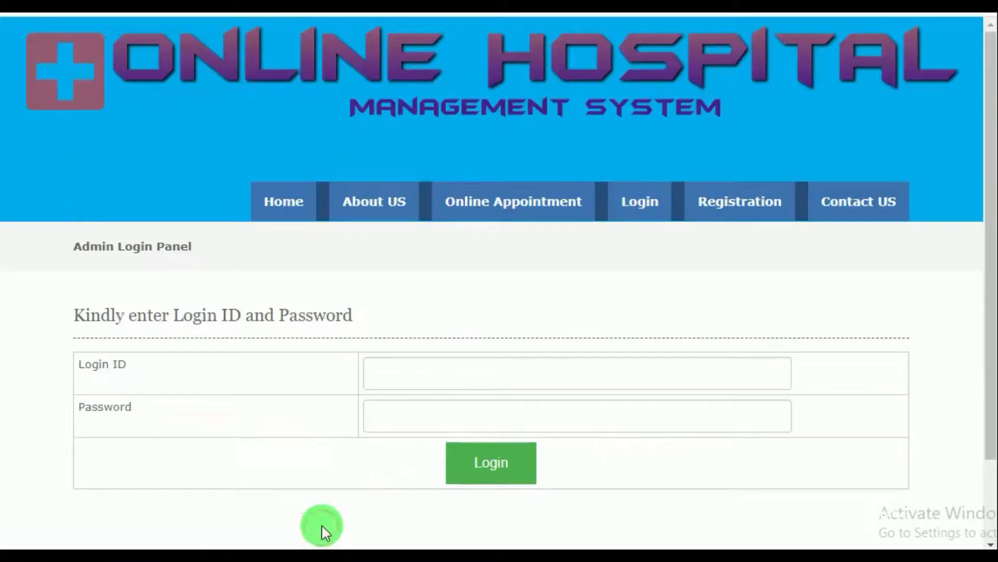
click(404, 370)
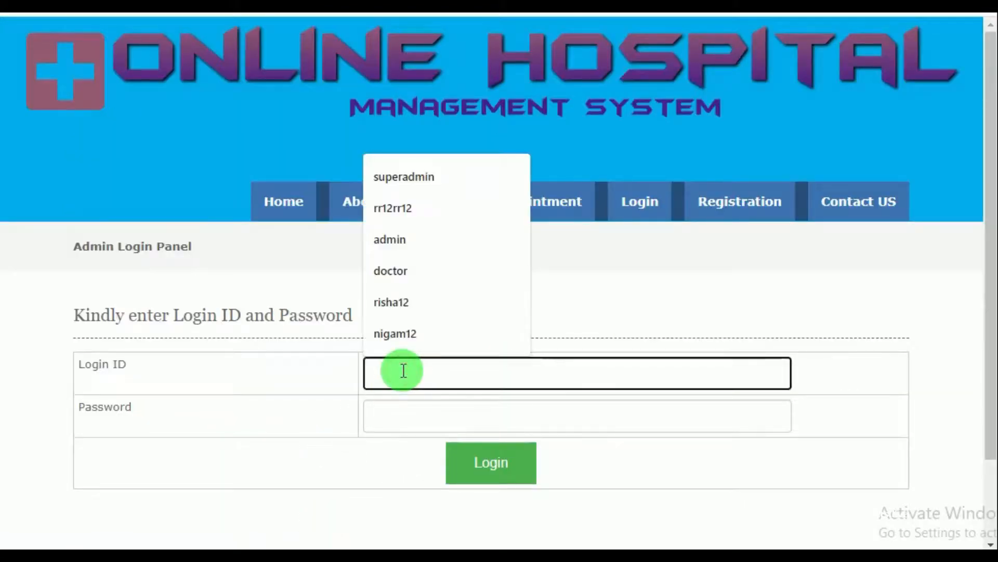
click(404, 244)
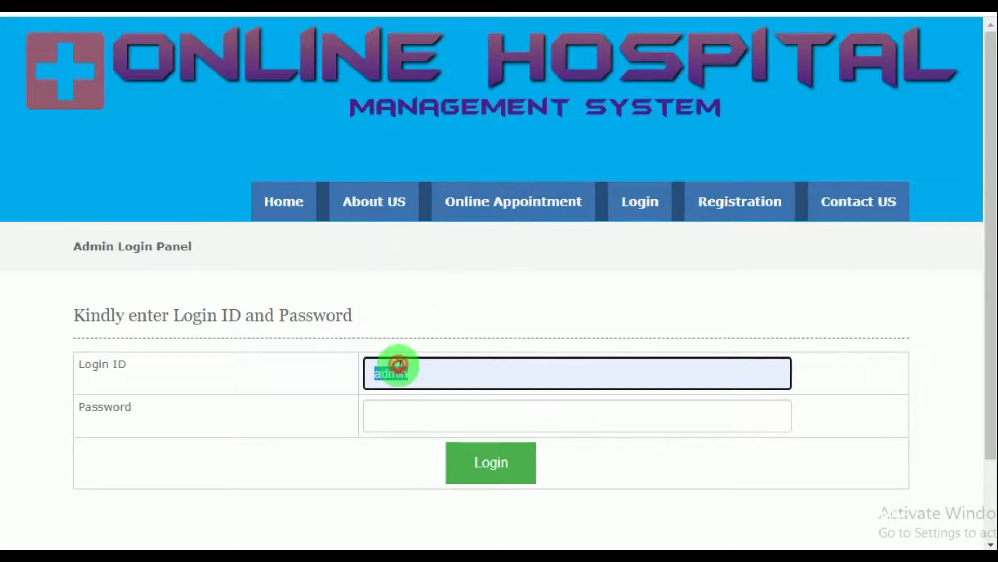
click(404, 412)
text(•••••)
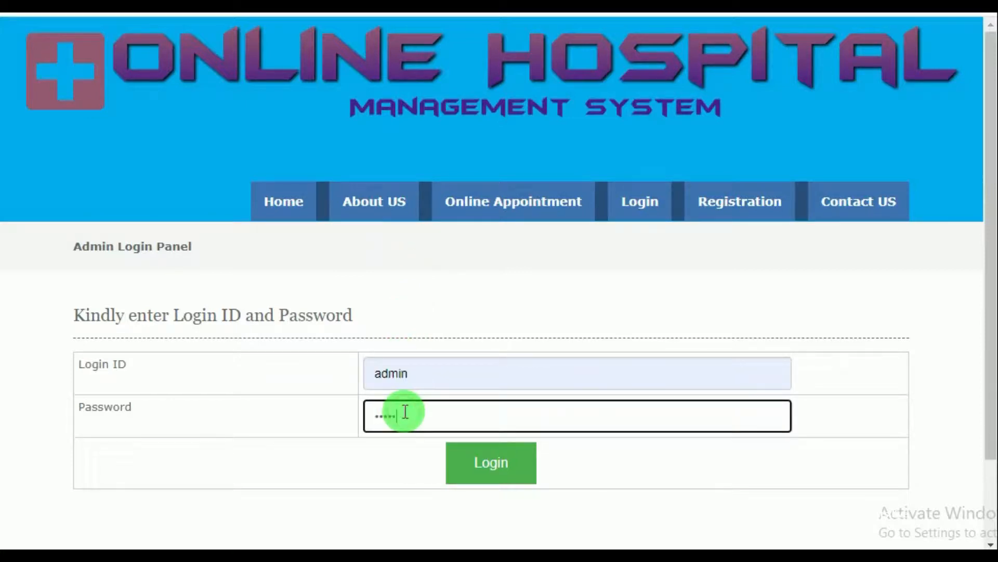
text(•••••)
click(483, 462)
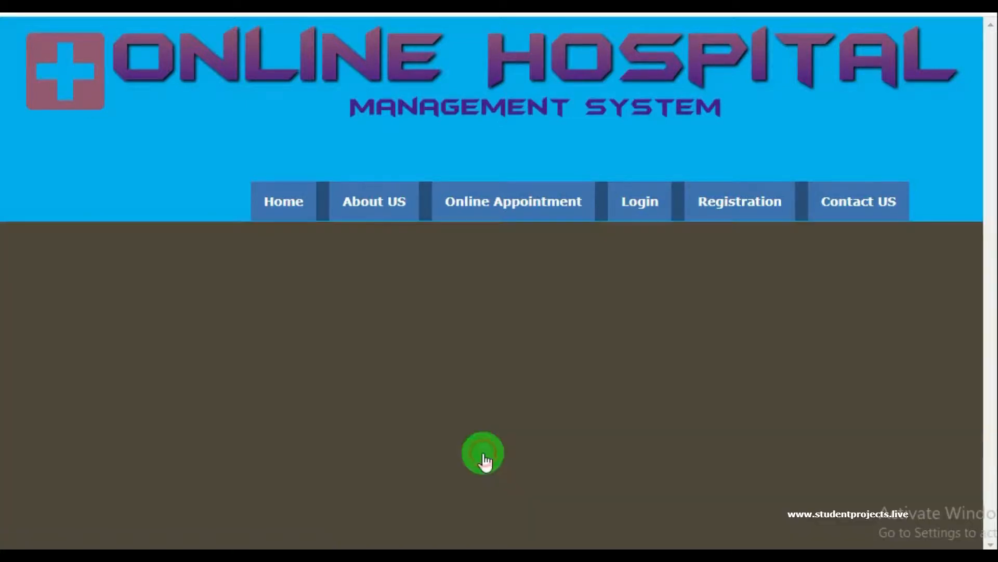
Review the admin dashboard counts, then the Admin Profile page
scroll(421, 387, down, 7)
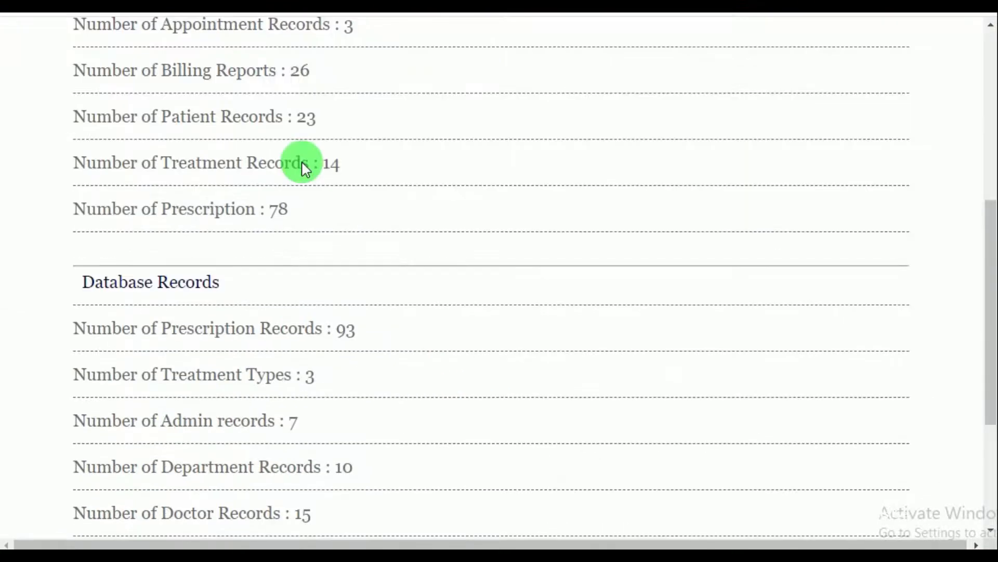
scroll(195, 200, up, 2)
scroll(352, 363, down, 5)
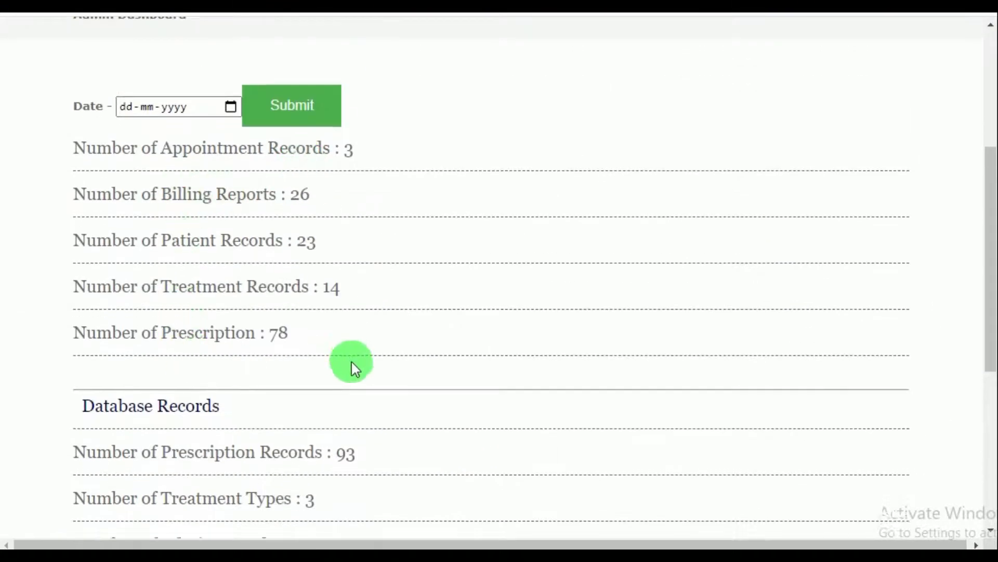
scroll(357, 364, up, 3)
scroll(441, 395, up, 7)
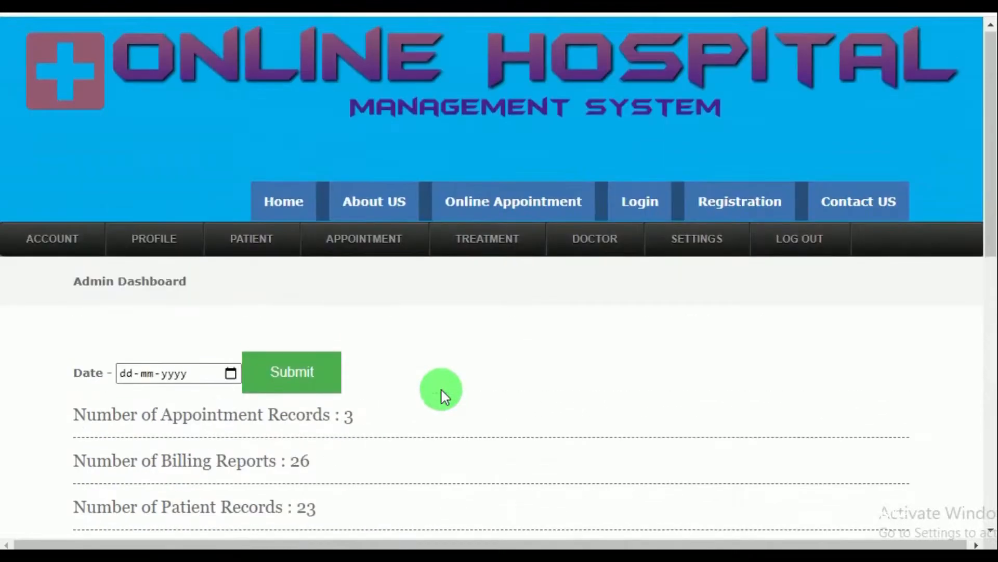
mouse_move(151, 254)
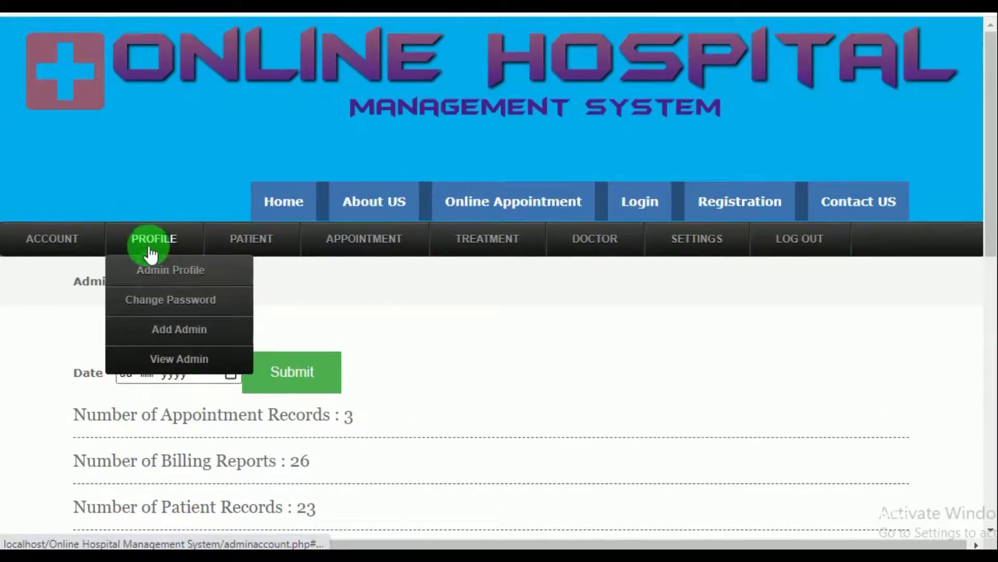
click(158, 281)
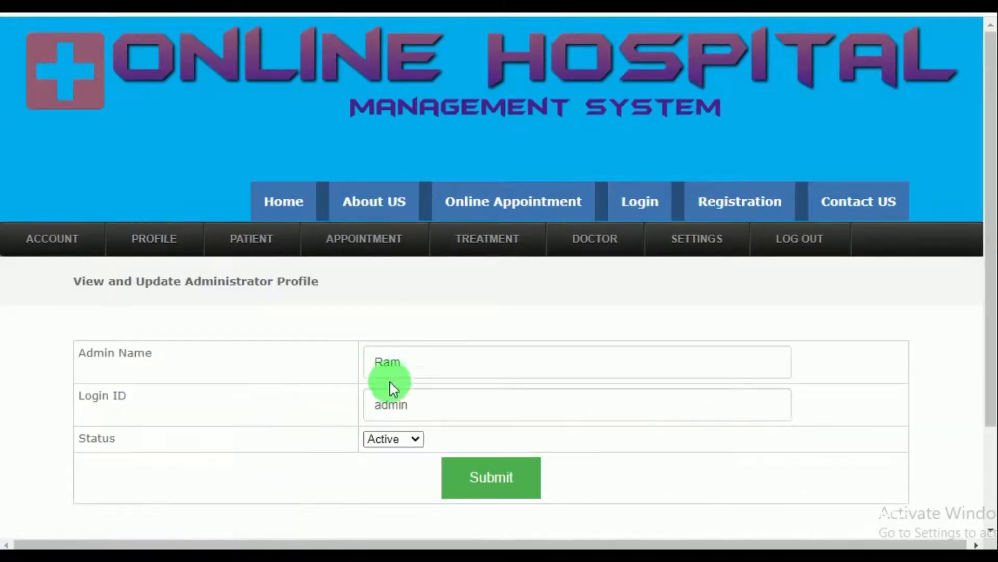
scroll(411, 344, down, 3)
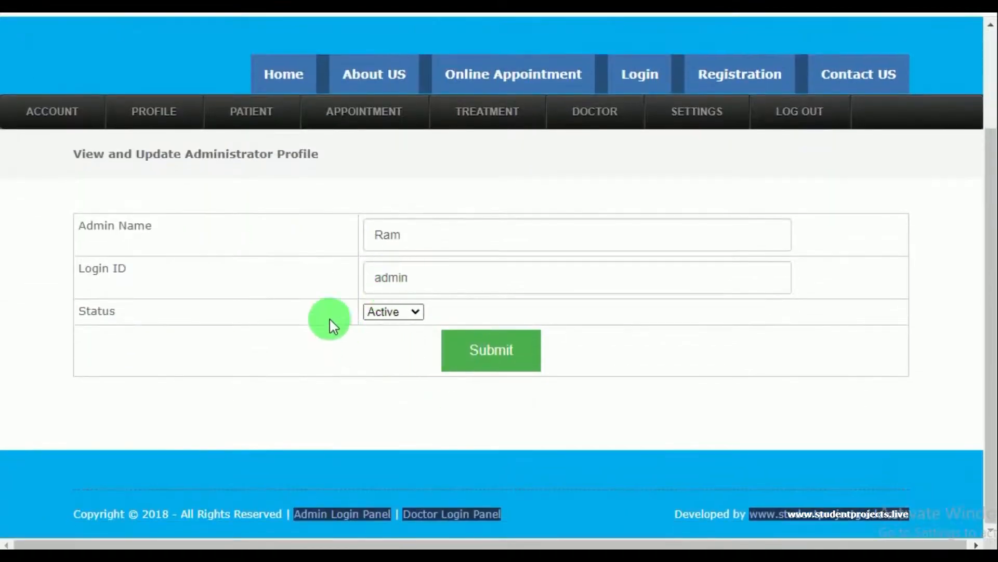
Go to the admin Change Password form
click(153, 116)
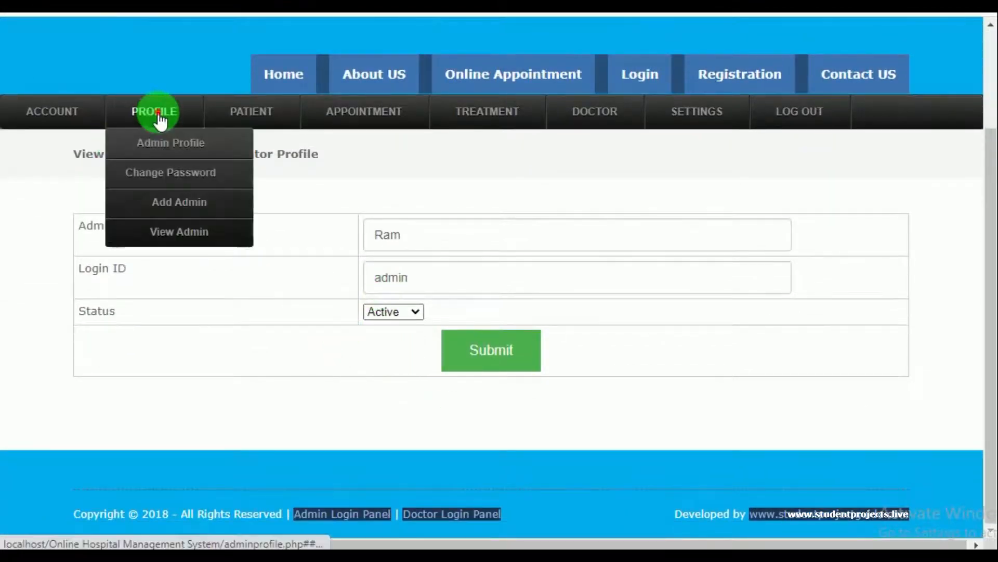
click(170, 172)
scroll(312, 359, down, 2)
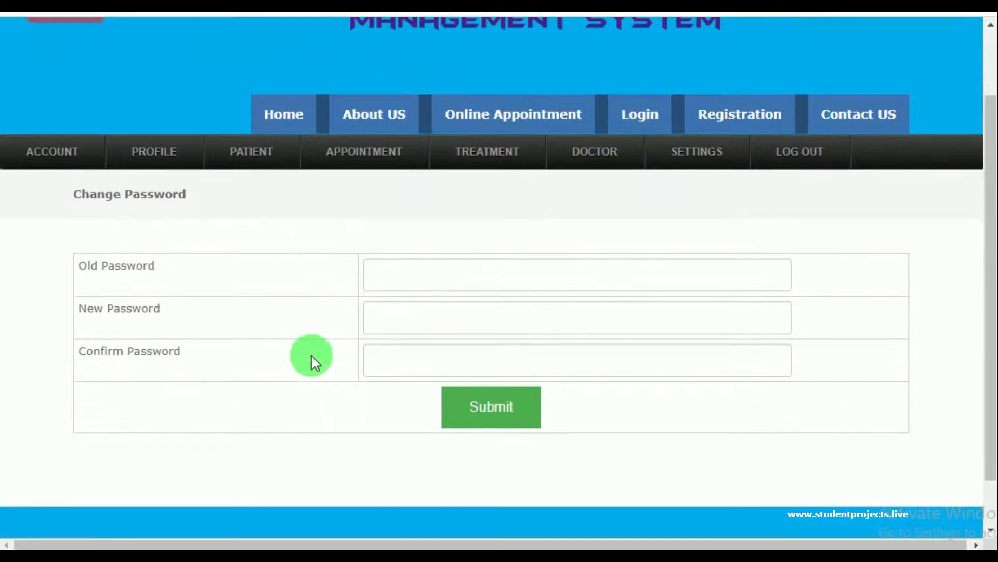
Open the Add Admin form and fill in the admin's name and login ID from saved suggestions
mouse_move(172, 162)
click(182, 255)
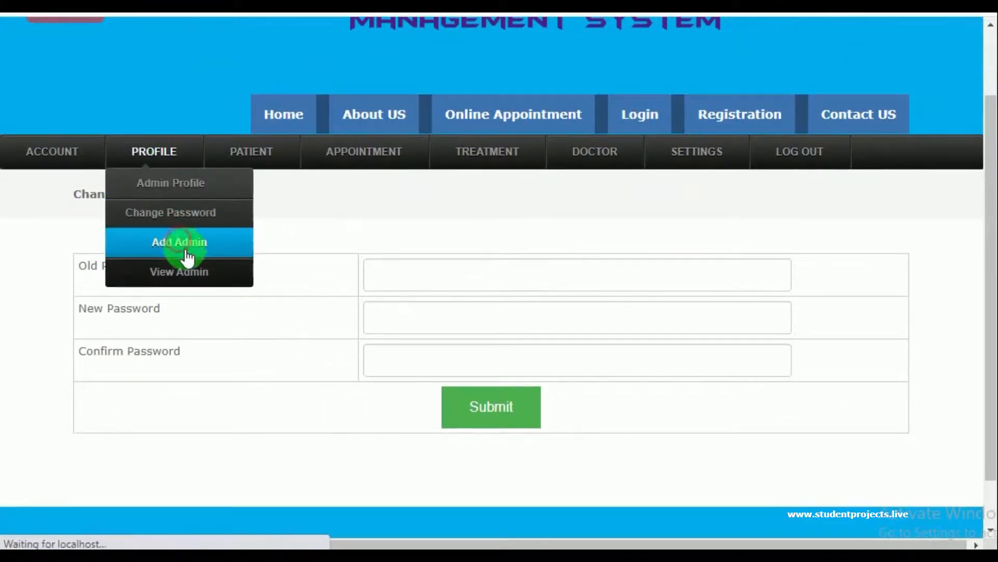
scroll(407, 406, down, 5)
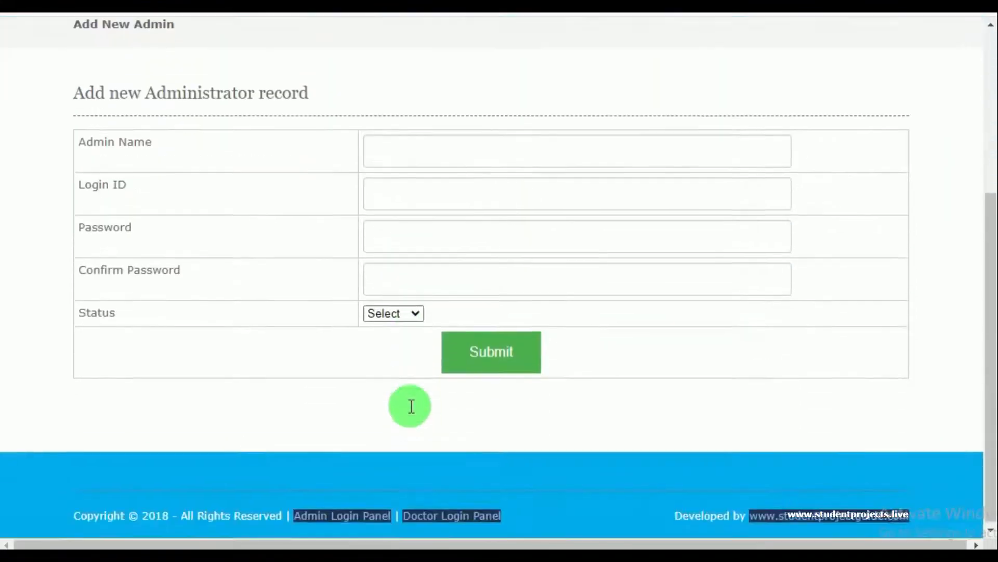
scroll(390, 273, up, 2)
click(397, 244)
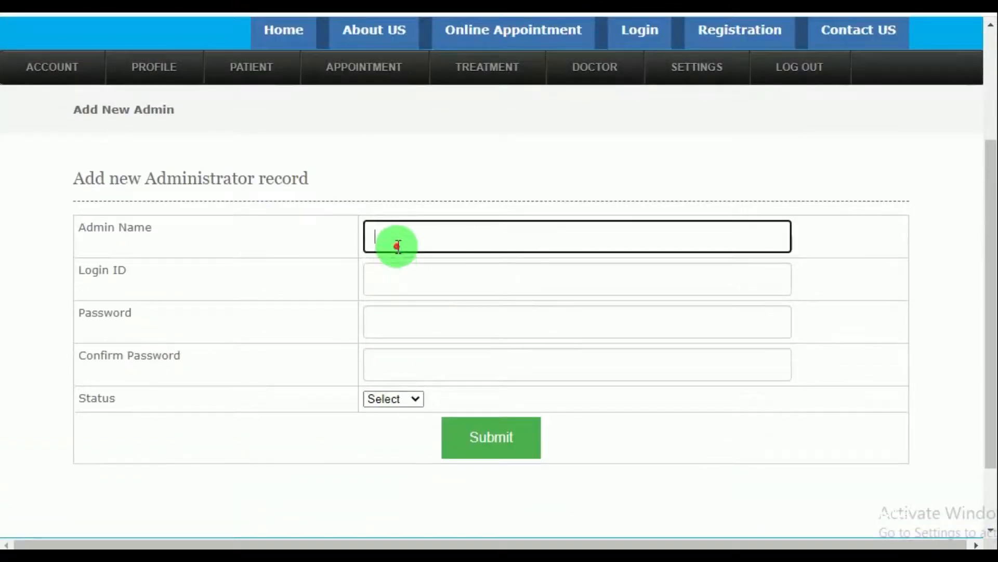
click(396, 307)
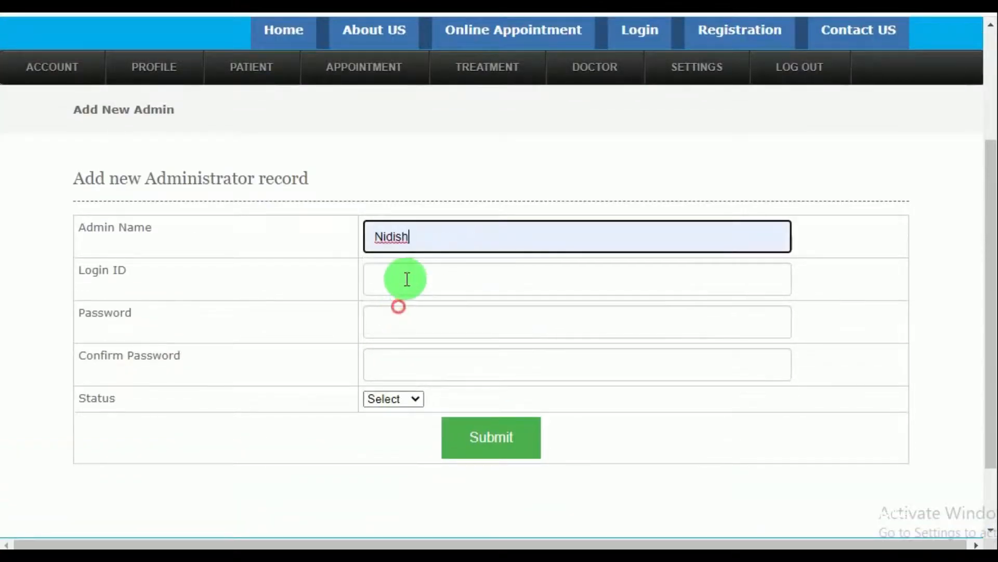
click(405, 278)
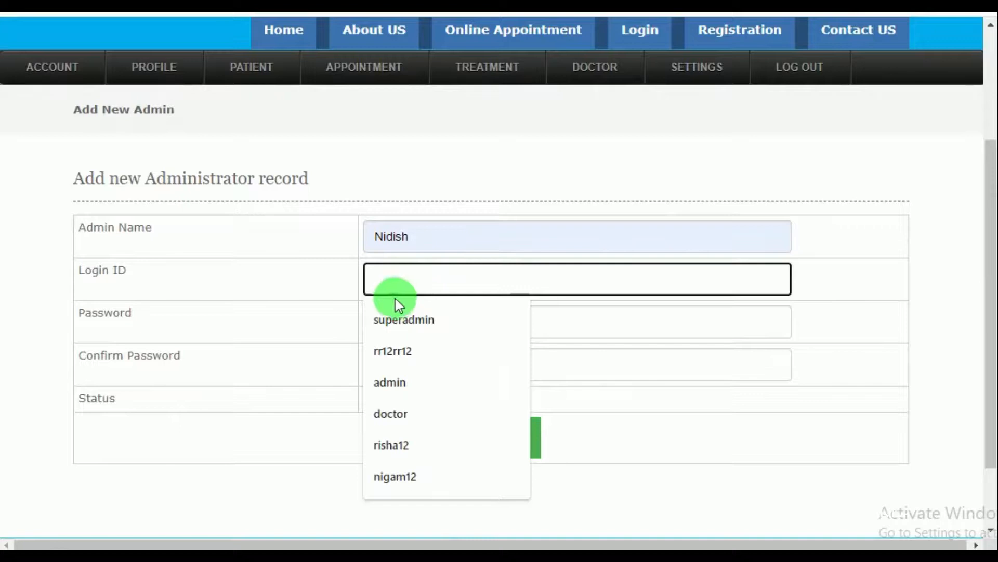
click(397, 478)
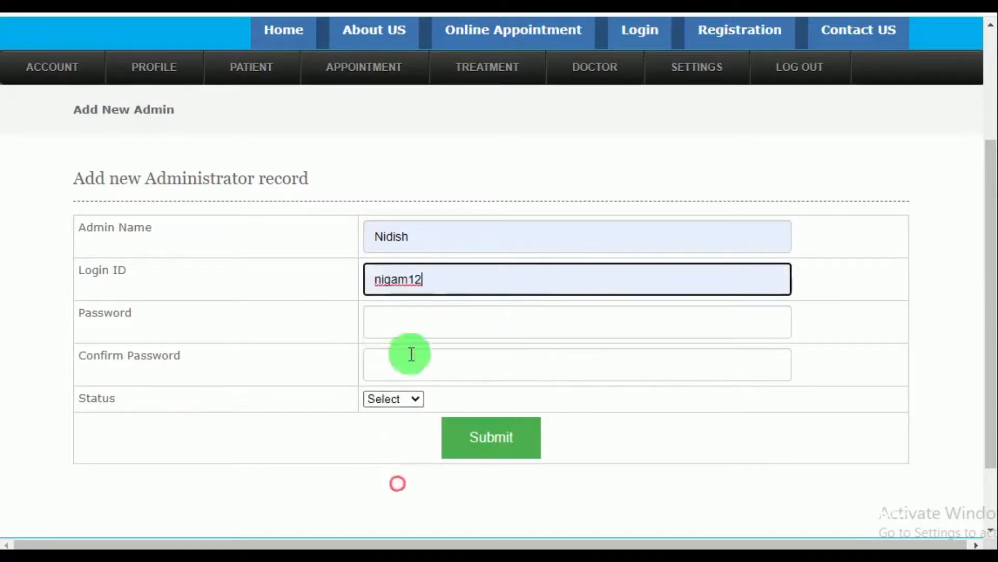
double_click(408, 275)
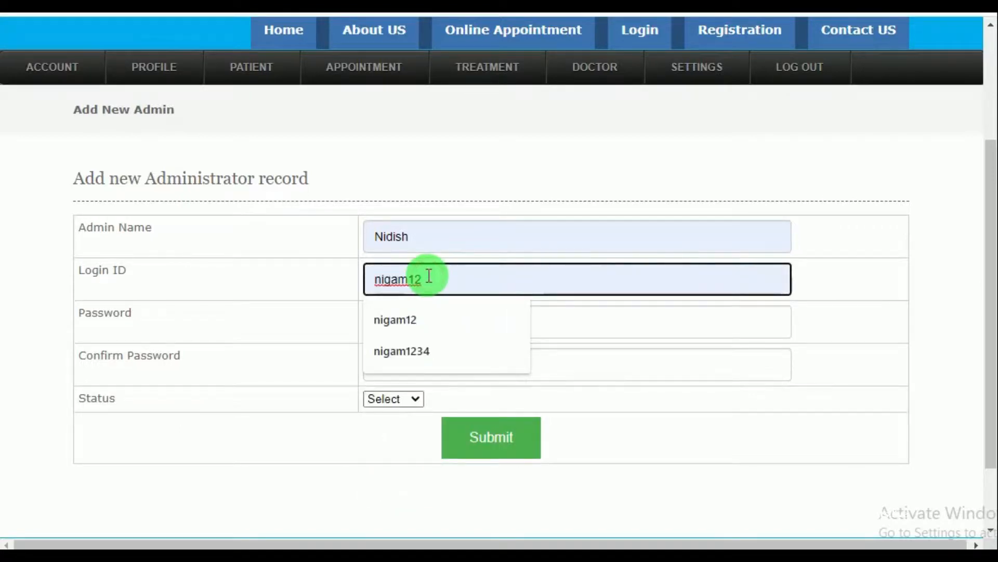
text(34)
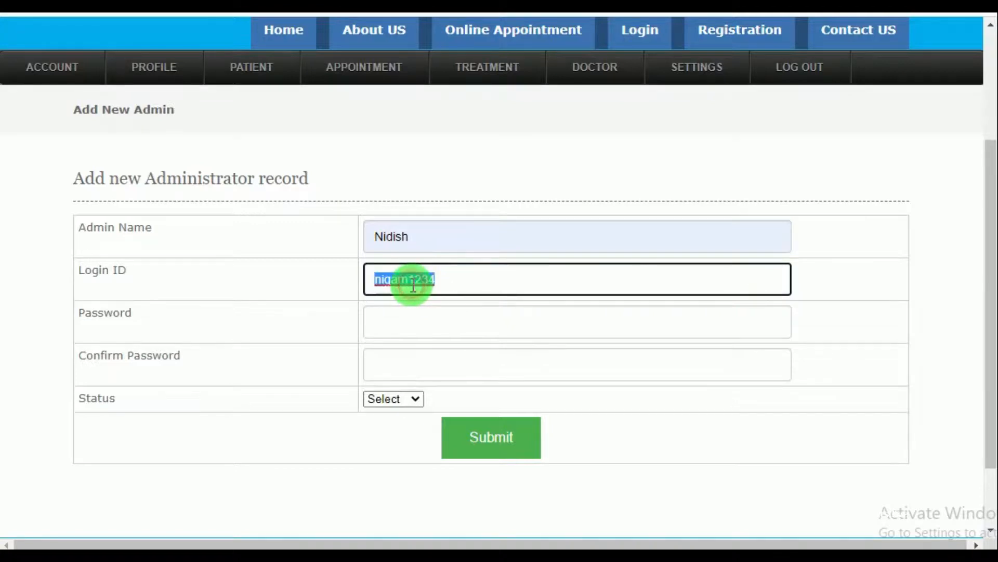
Enter and confirm the password, set status to Active, and submit the admin record
click(416, 328)
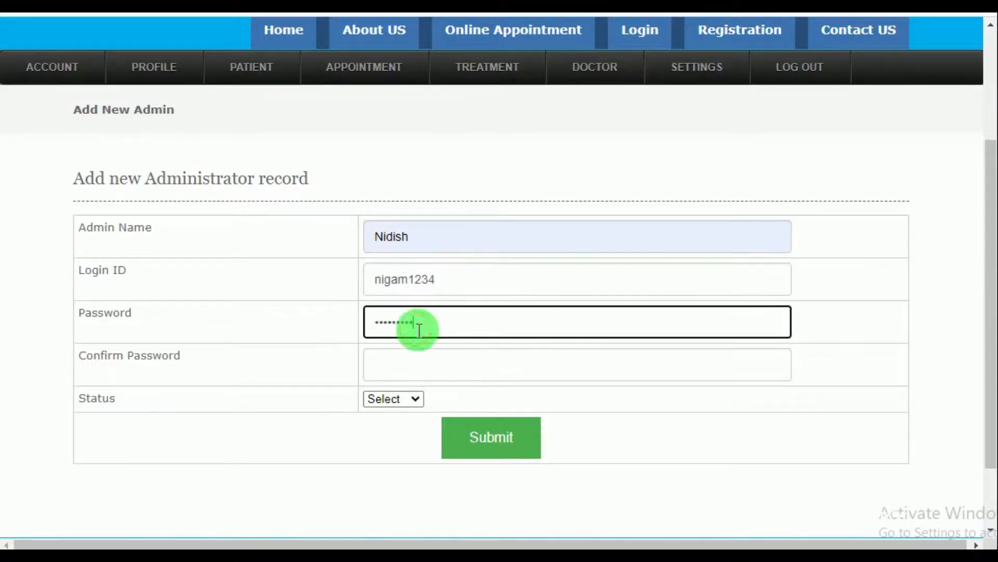
click(420, 367)
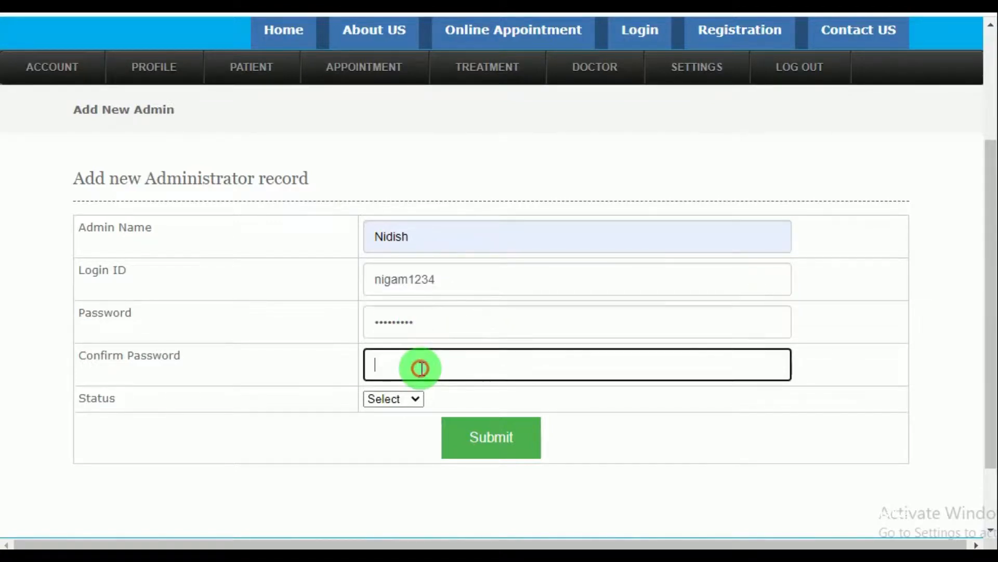
click(384, 401)
click(383, 426)
click(471, 431)
click(650, 96)
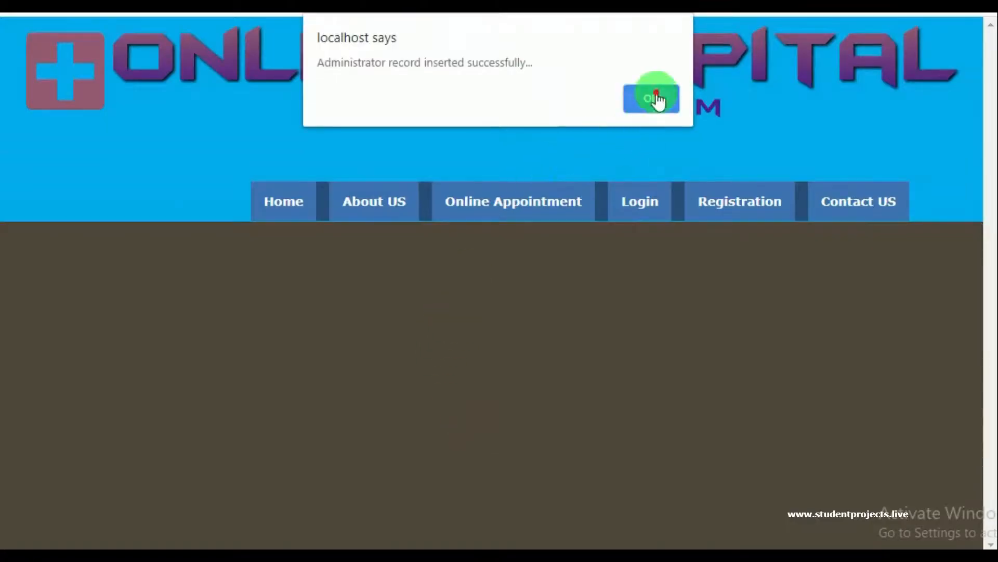
mouse_move(149, 289)
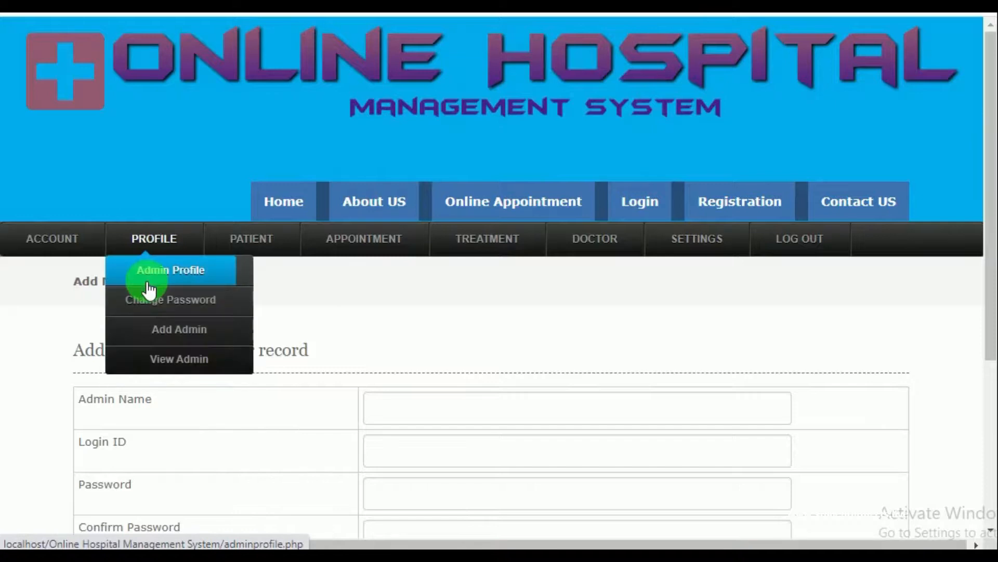
Review the administrator list and then the patient records list
click(175, 354)
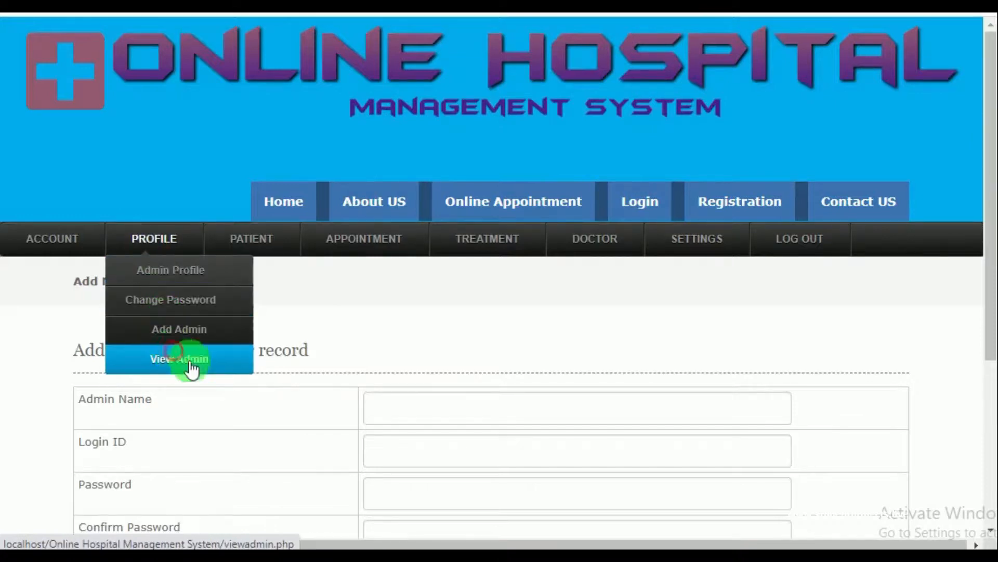
scroll(394, 400, down, 5)
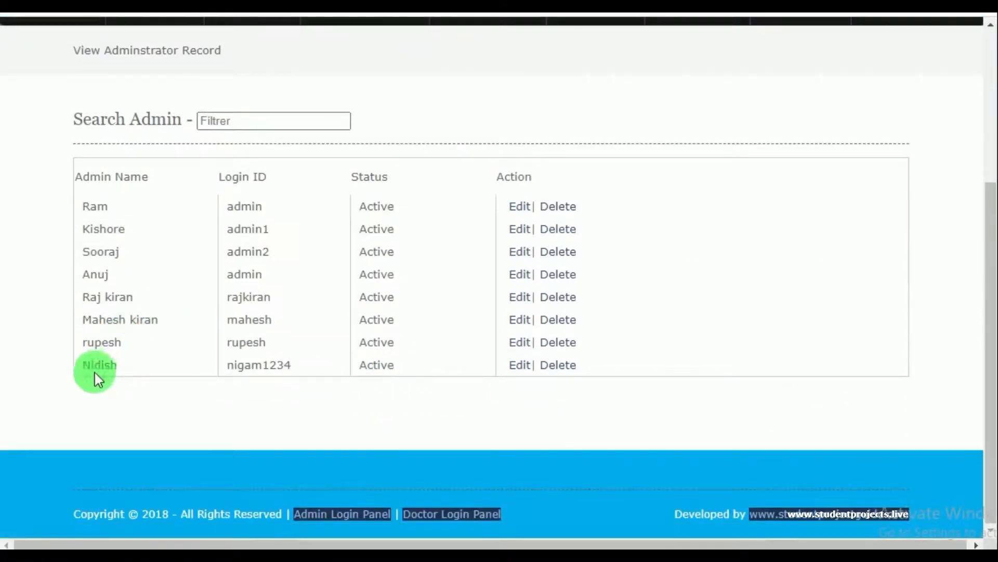
scroll(601, 357, up, 5)
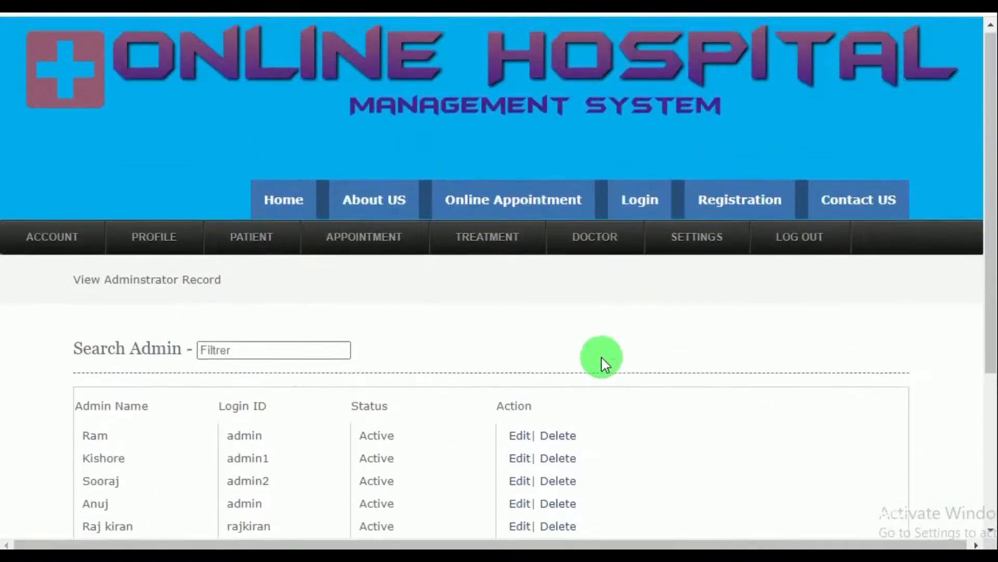
mouse_move(252, 243)
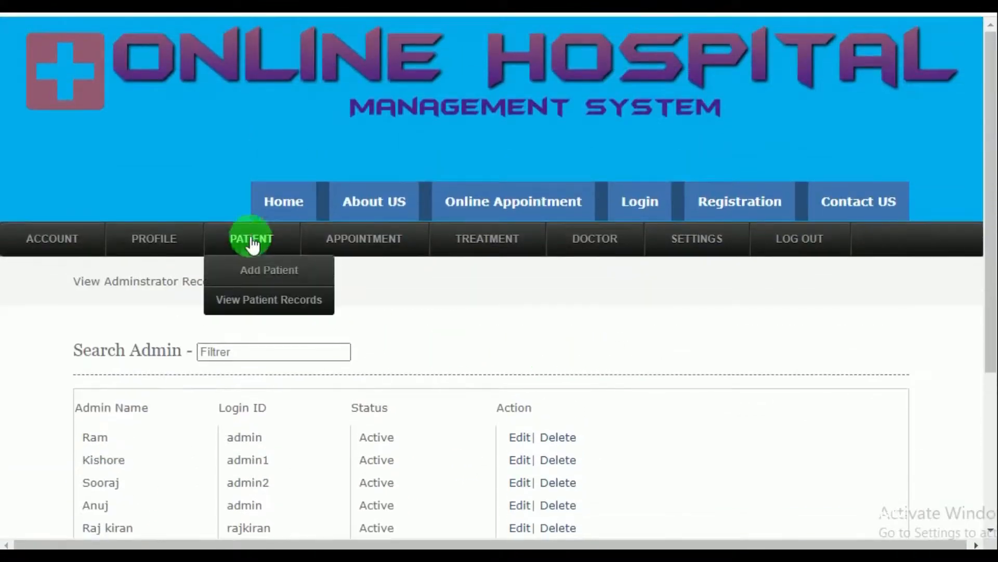
click(260, 309)
scroll(318, 325, down, 6)
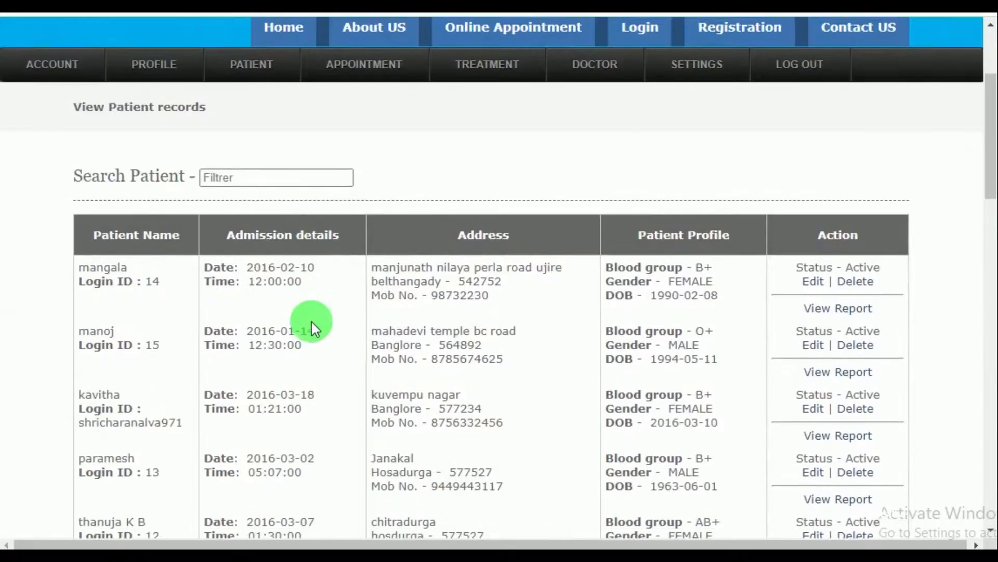
scroll(319, 323, down, 4)
scroll(384, 316, up, 7)
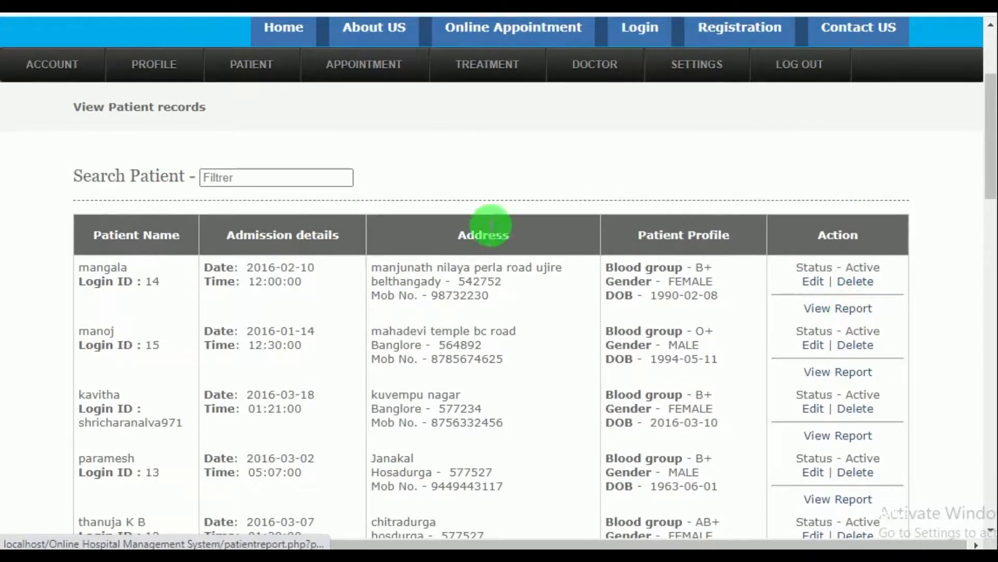
Browse the treatment records list, then bring up the blank Add Doctor form
mouse_move(357, 79)
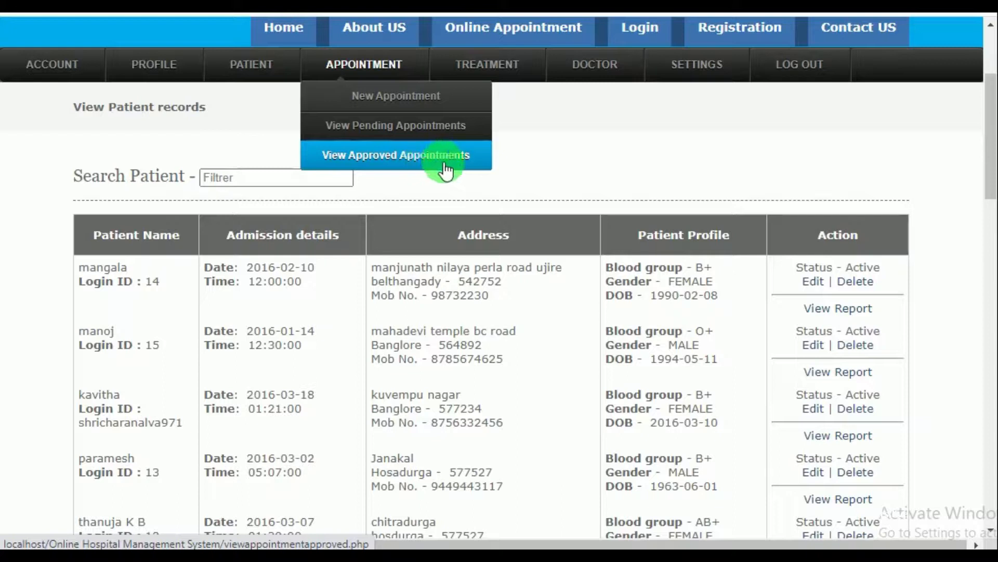
click(471, 78)
mouse_move(412, 261)
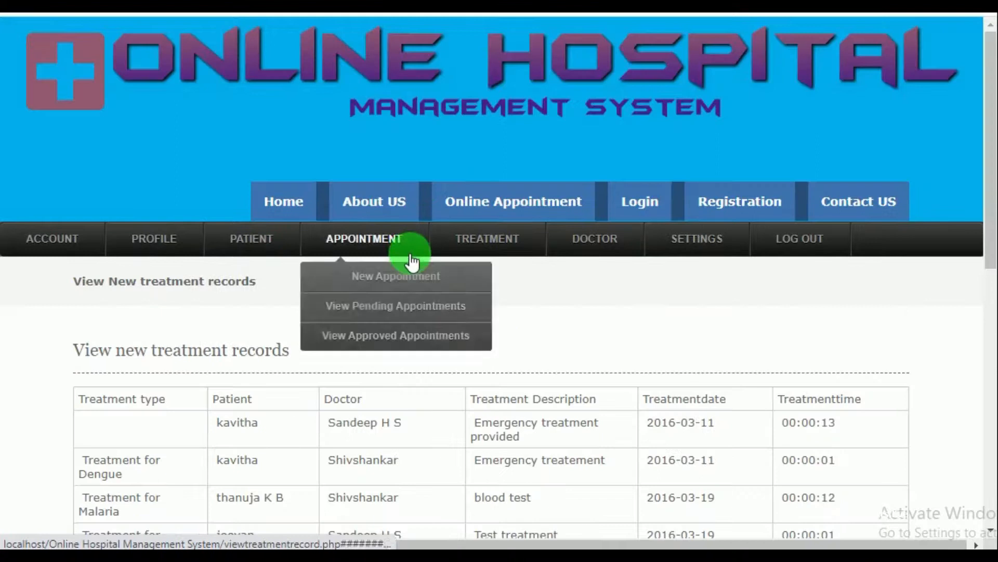
scroll(640, 339, down, 10)
scroll(234, 361, up, 1)
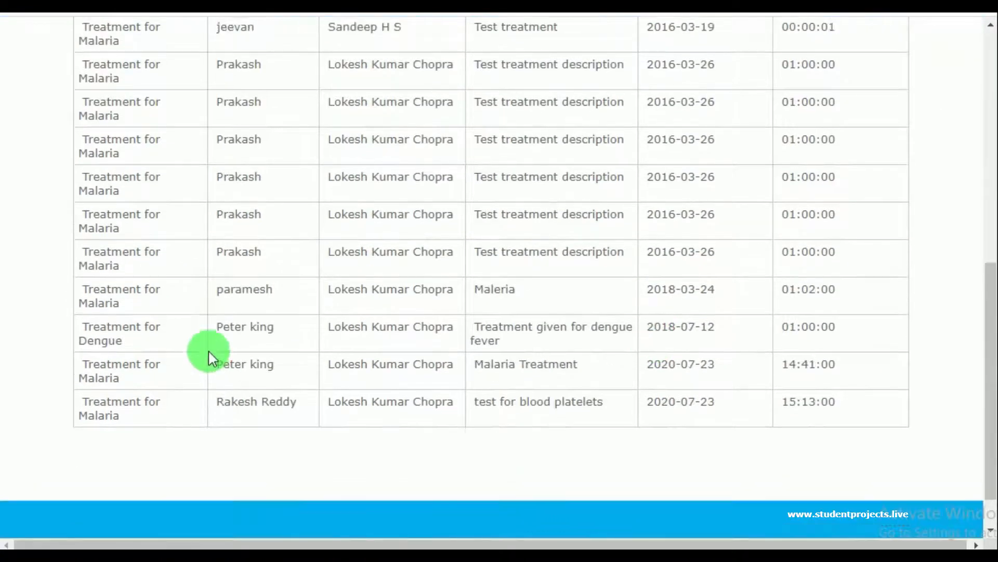
scroll(228, 346, up, 7)
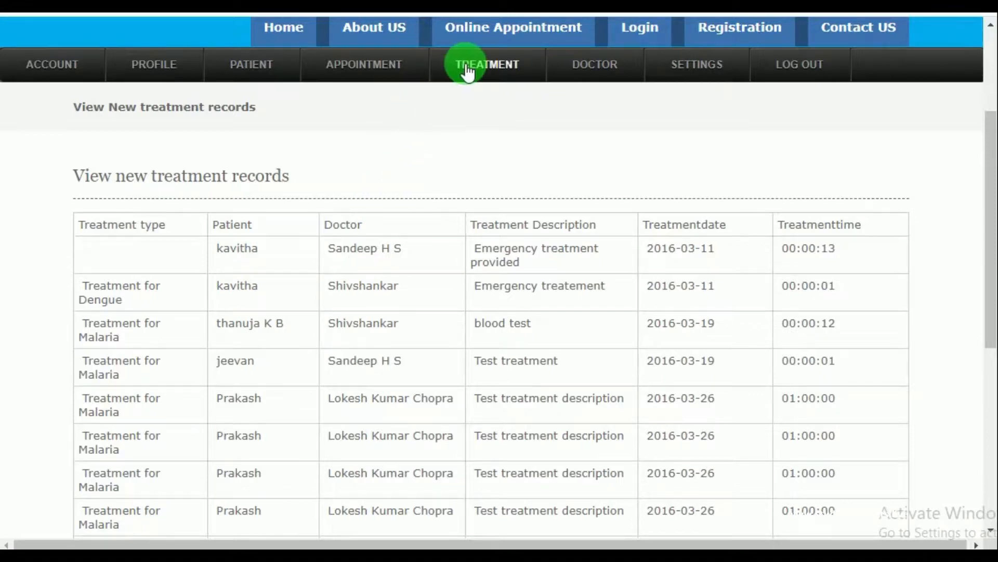
mouse_move(558, 70)
click(598, 104)
scroll(359, 291, down, 3)
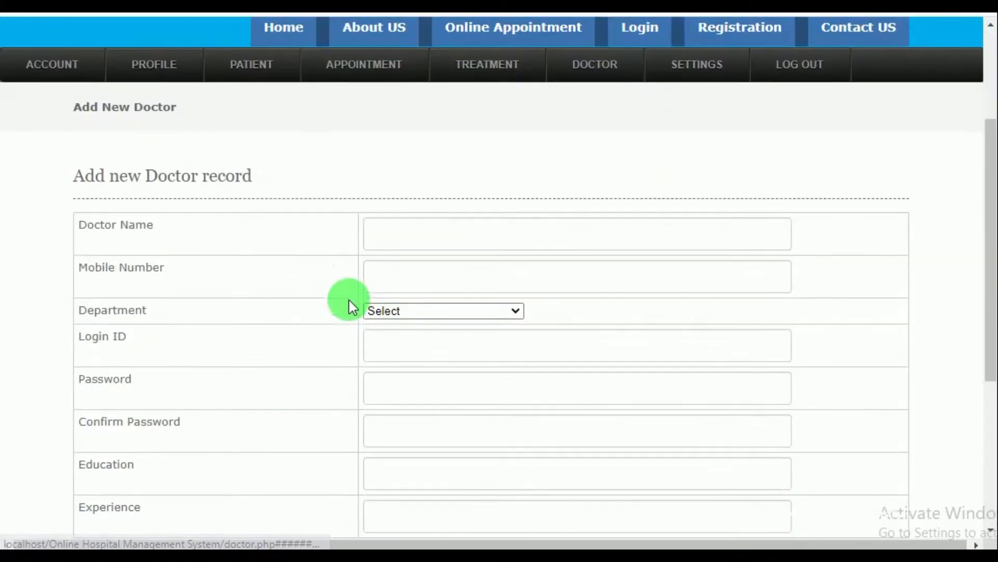
Enter the doctor's name, mobile number and login ID, with department Children doctor
click(437, 228)
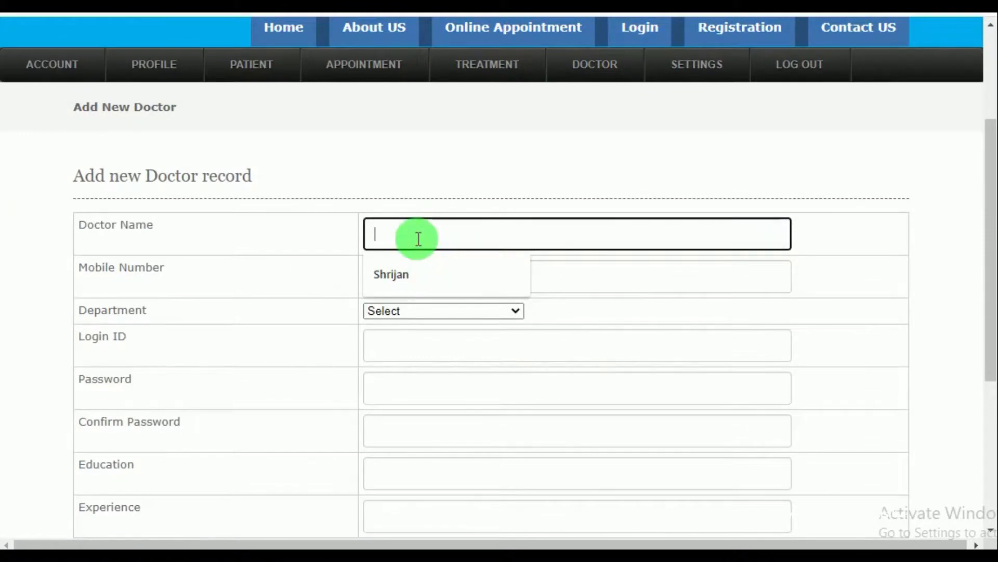
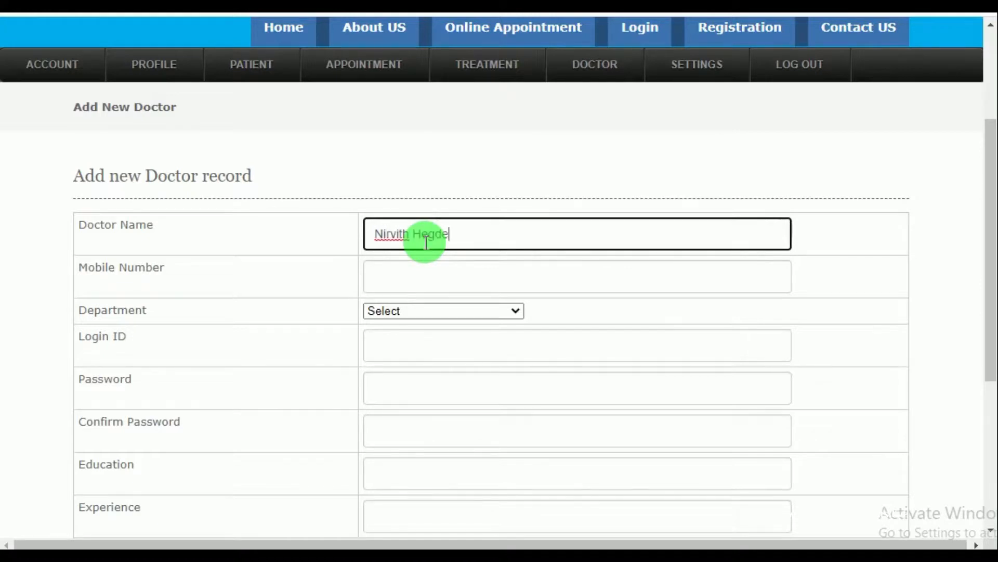
click(518, 285)
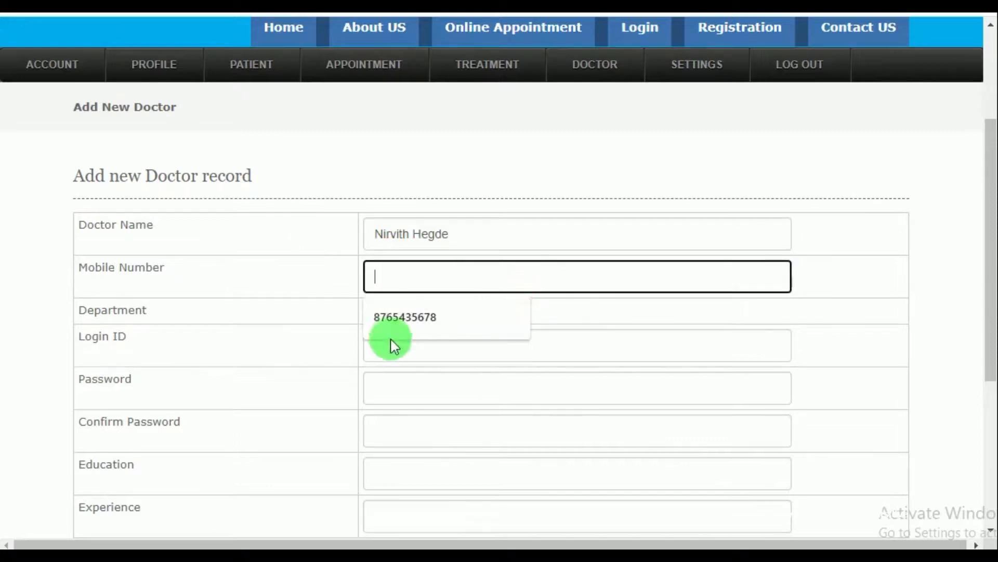
click(398, 320)
click(429, 312)
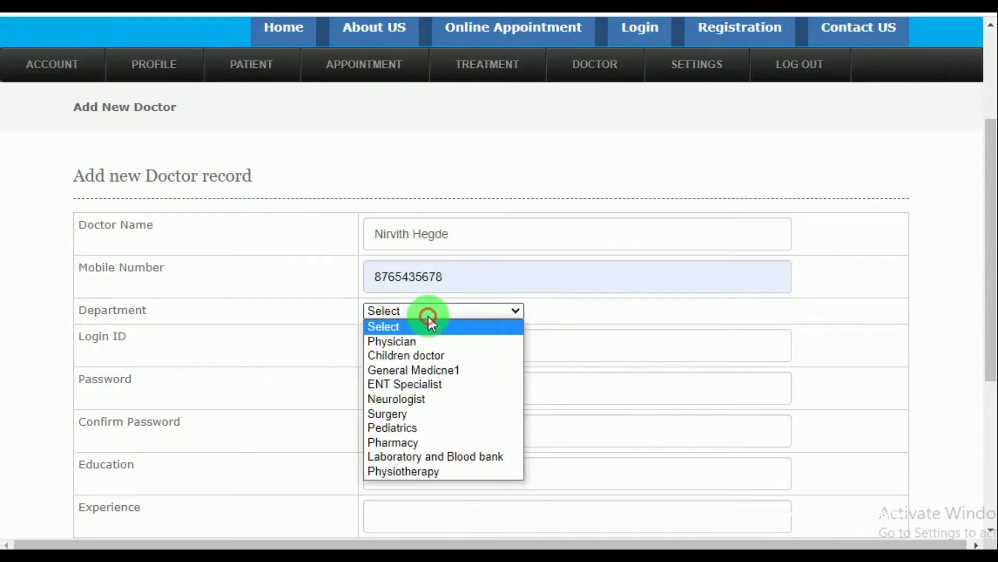
click(418, 353)
click(417, 347)
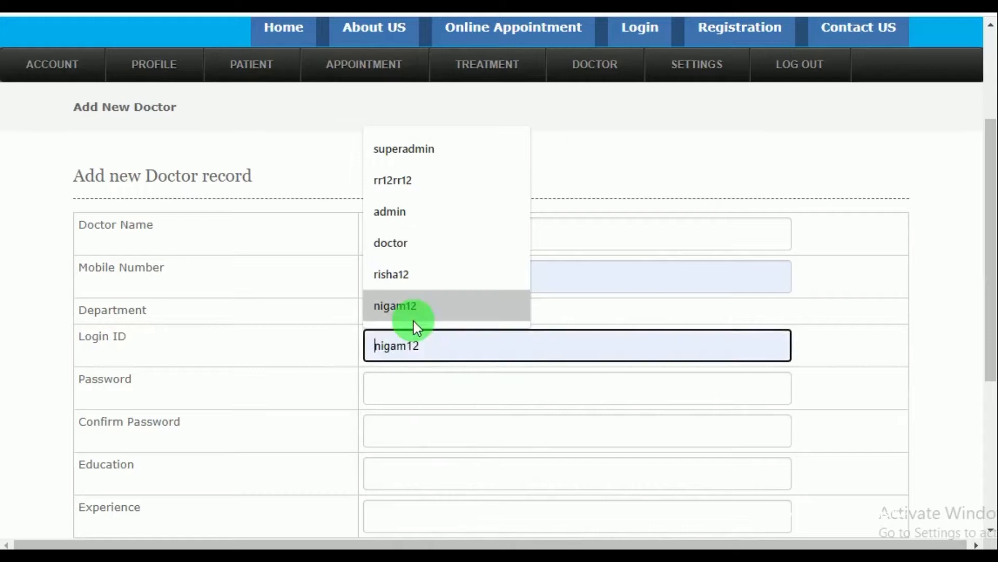
click(398, 271)
click(417, 336)
text(34)
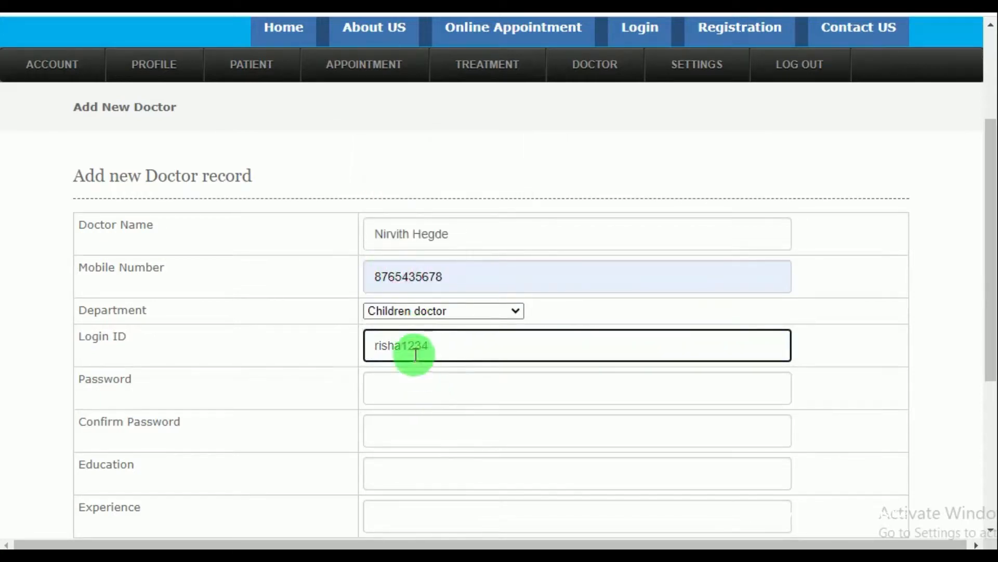
drag(434, 344, 324, 357)
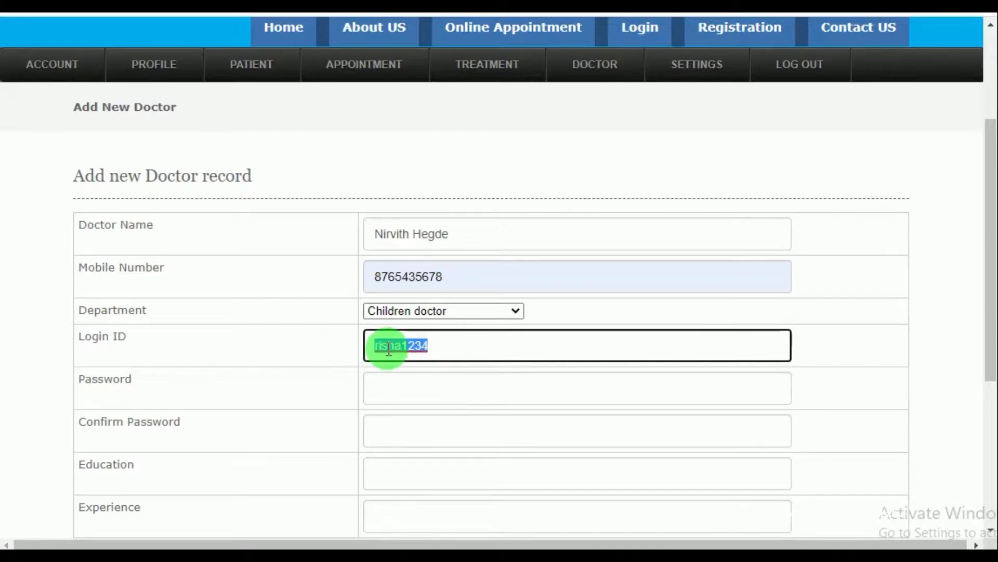
Enter and confirm the doctor's account password
click(407, 392)
text(1234567890)
scroll(410, 385, down, 3)
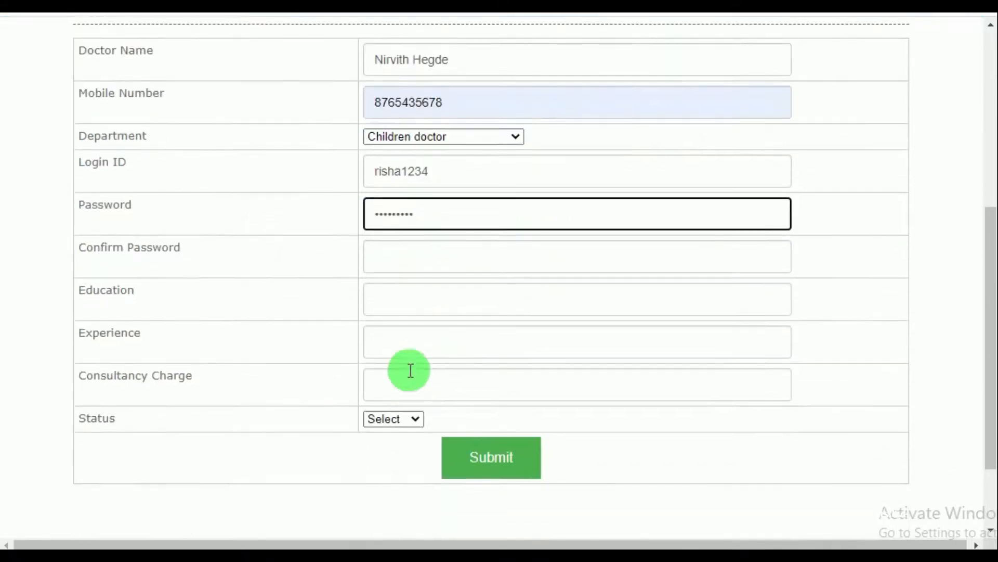
click(419, 264)
text(1234567890)
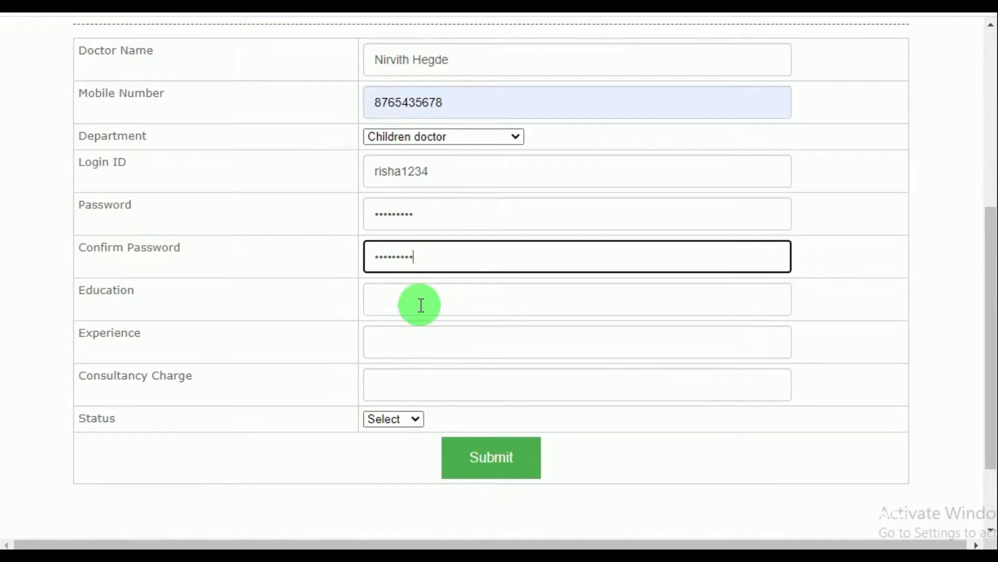
Set education MDS, experience 3, consultancy charge 600, status Active, and submit the doctor record
click(420, 303)
click(413, 338)
click(410, 349)
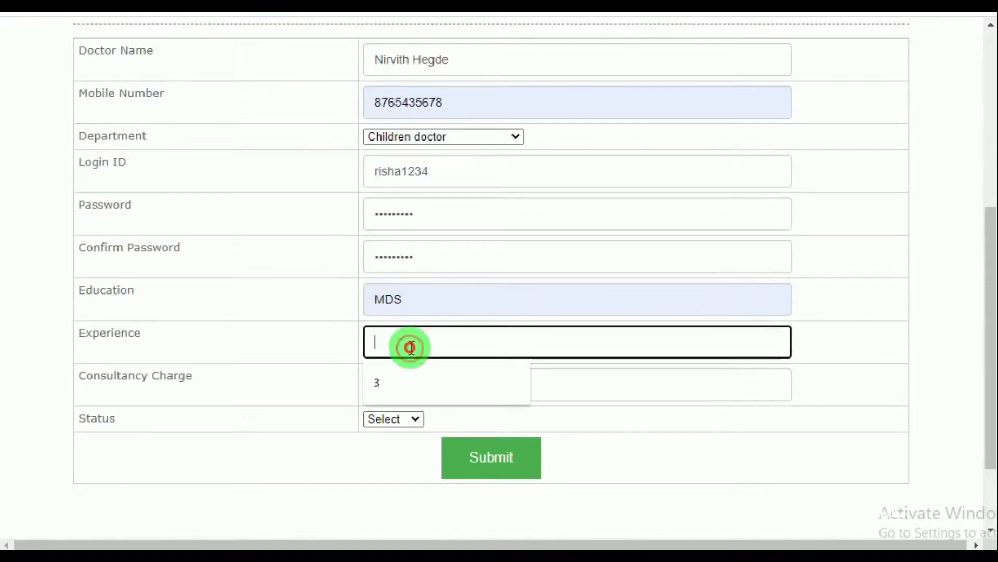
click(399, 385)
click(399, 387)
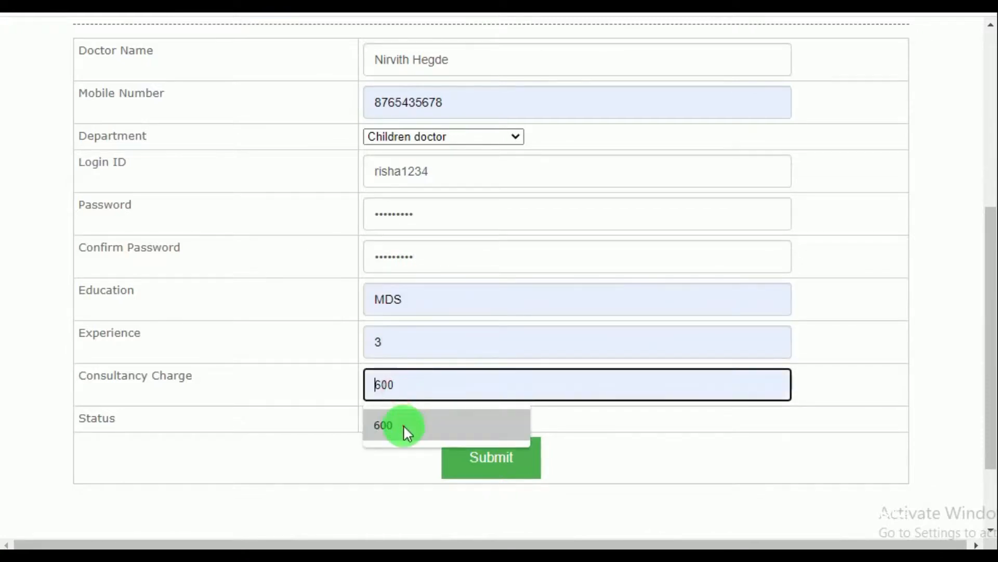
click(403, 425)
click(404, 420)
click(408, 450)
click(445, 455)
click(643, 103)
scroll(509, 250, down, 2)
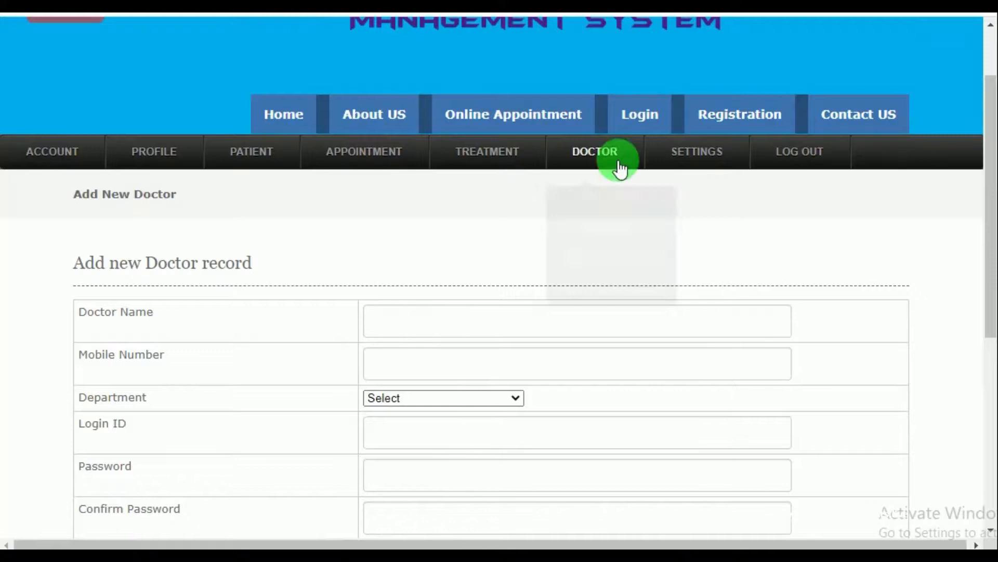
mouse_move(635, 154)
click(611, 210)
scroll(515, 383, down, 15)
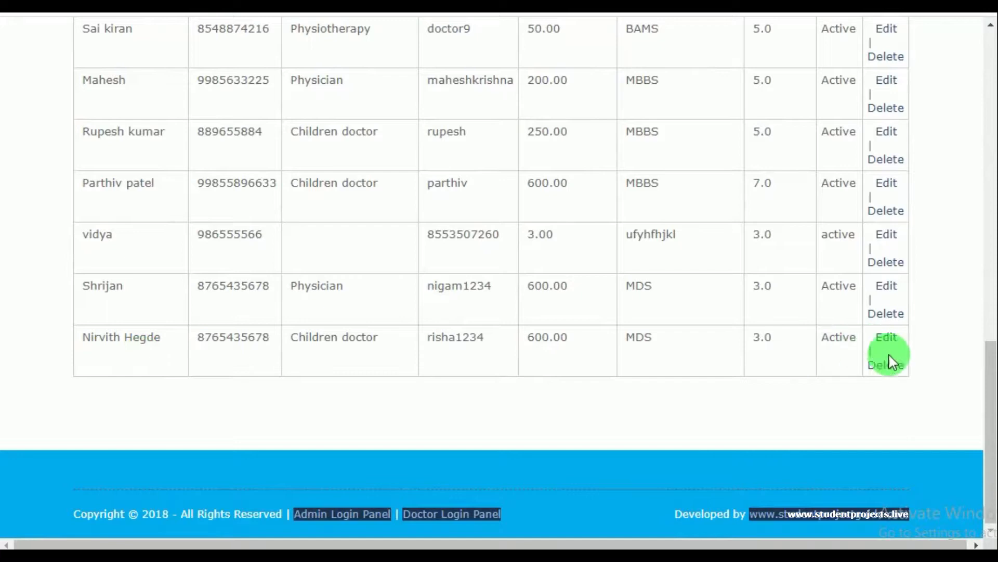
scroll(879, 357, up, 4)
scroll(868, 356, up, 12)
mouse_move(659, 258)
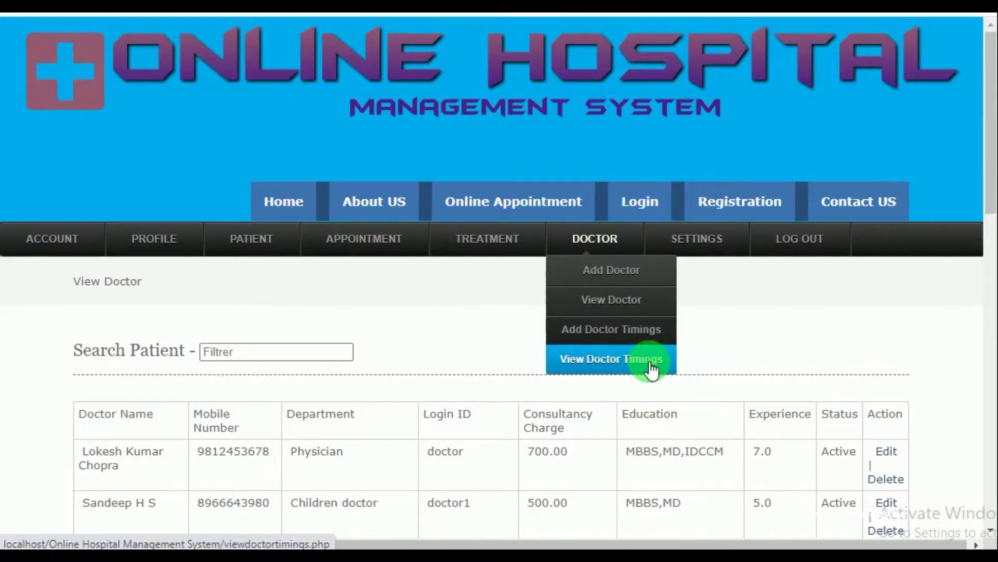
mouse_move(709, 249)
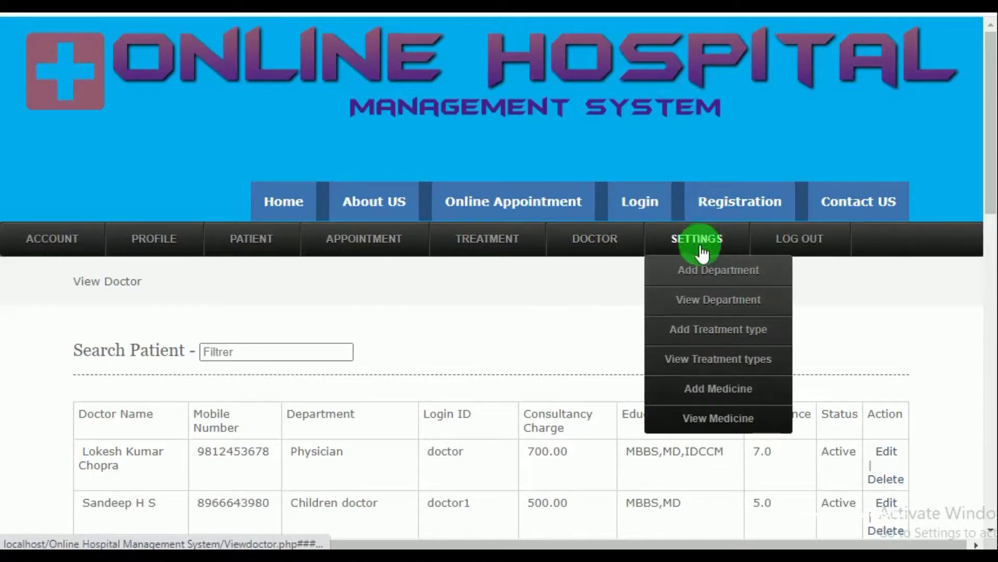
Open Add Department, then scroll through the department list
click(707, 278)
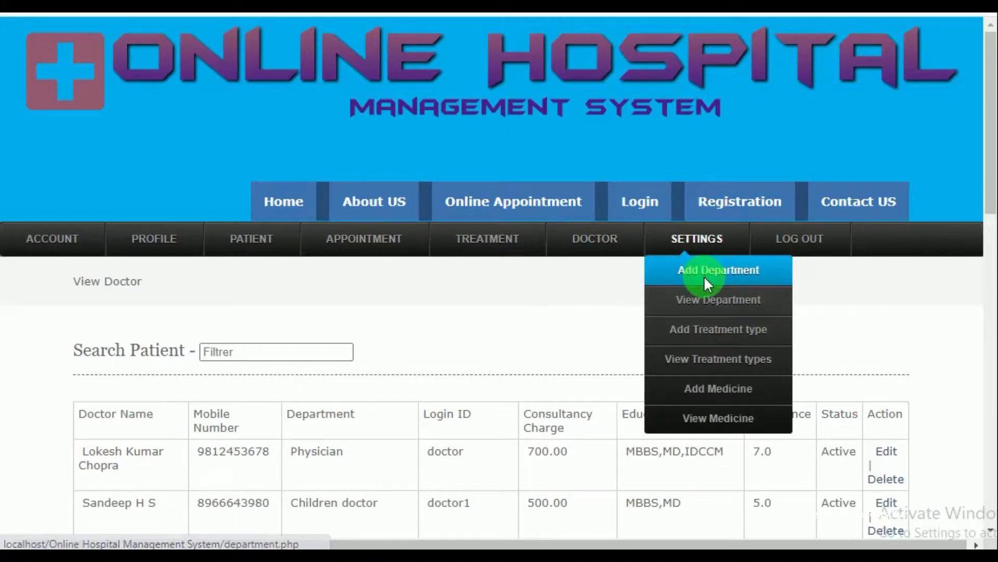
scroll(586, 314, down, 3)
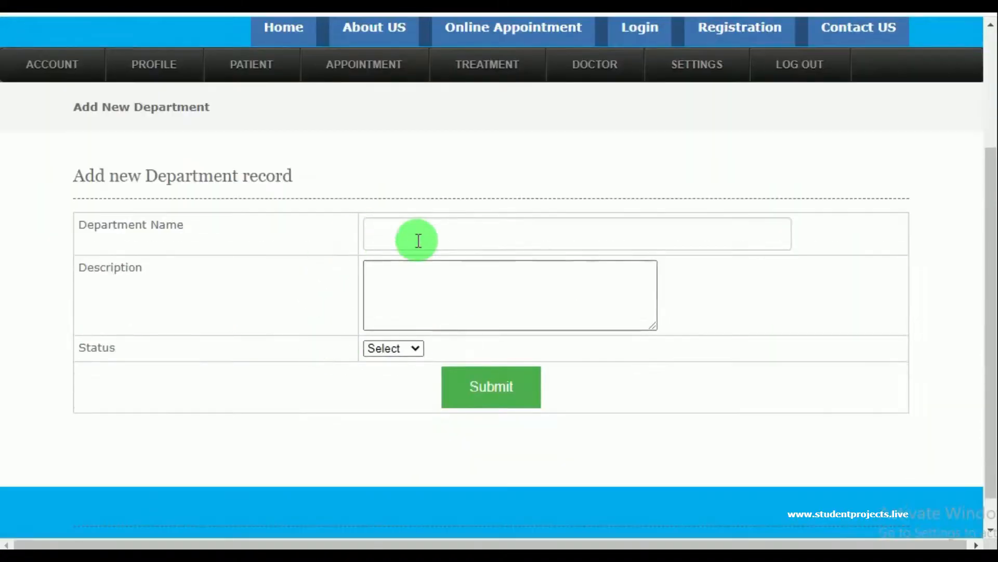
mouse_move(679, 82)
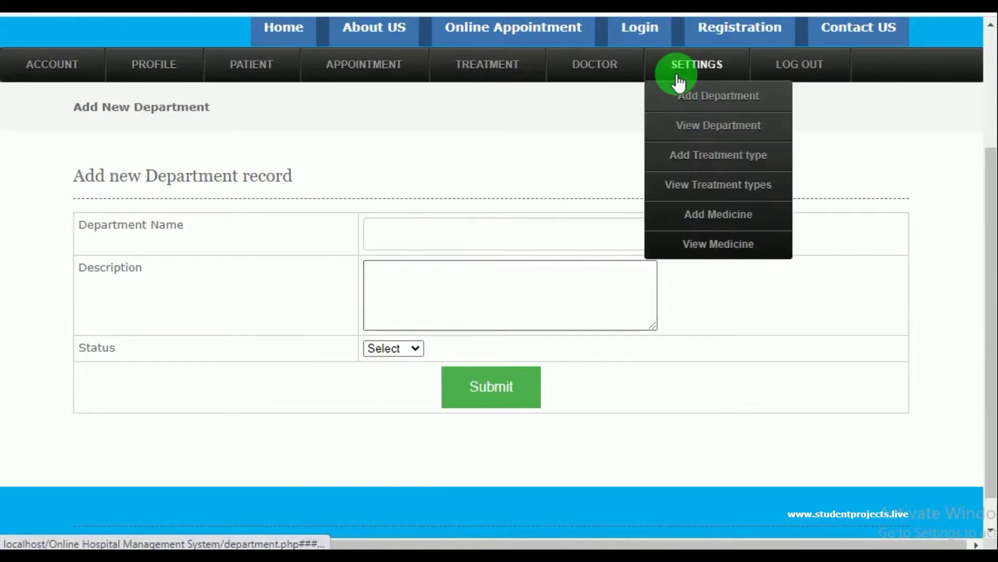
click(696, 132)
scroll(556, 289, down, 9)
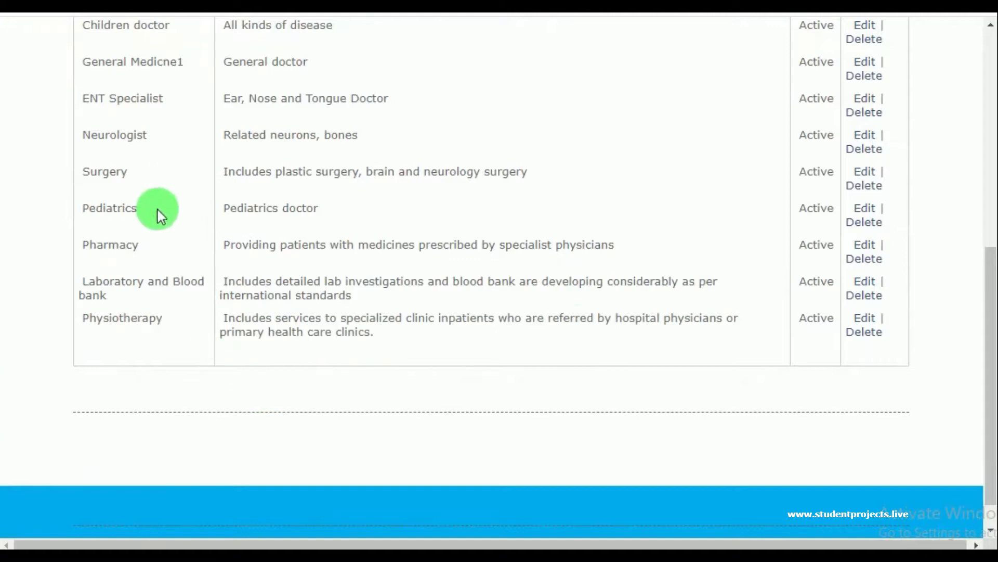
scroll(380, 223, up, 5)
scroll(183, 290, down, 3)
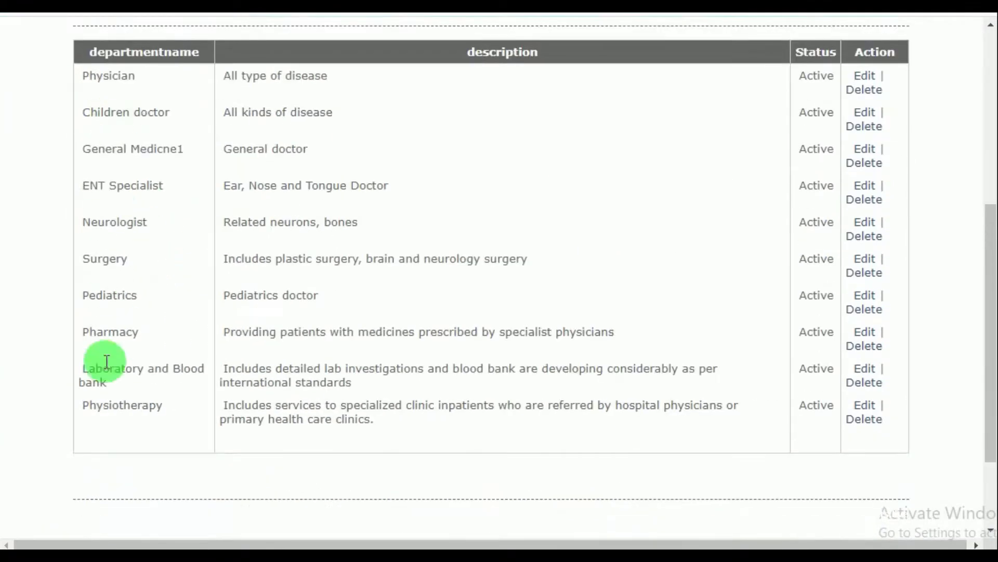
scroll(645, 325, up, 3)
Open Add Treatment type, then view the treatment types list with the Malaria and Dengue entries
mouse_move(718, 65)
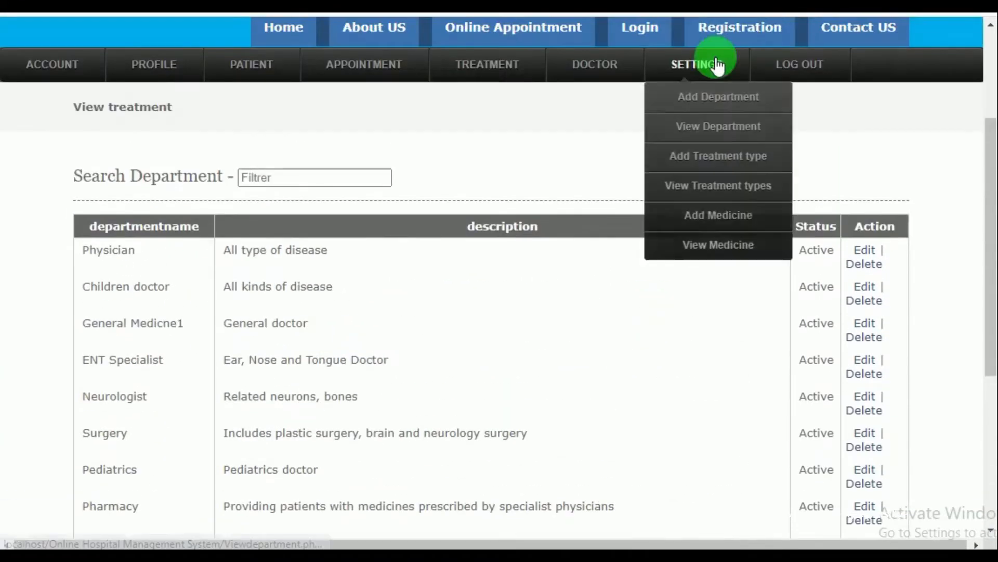
click(714, 156)
scroll(202, 273, down, 3)
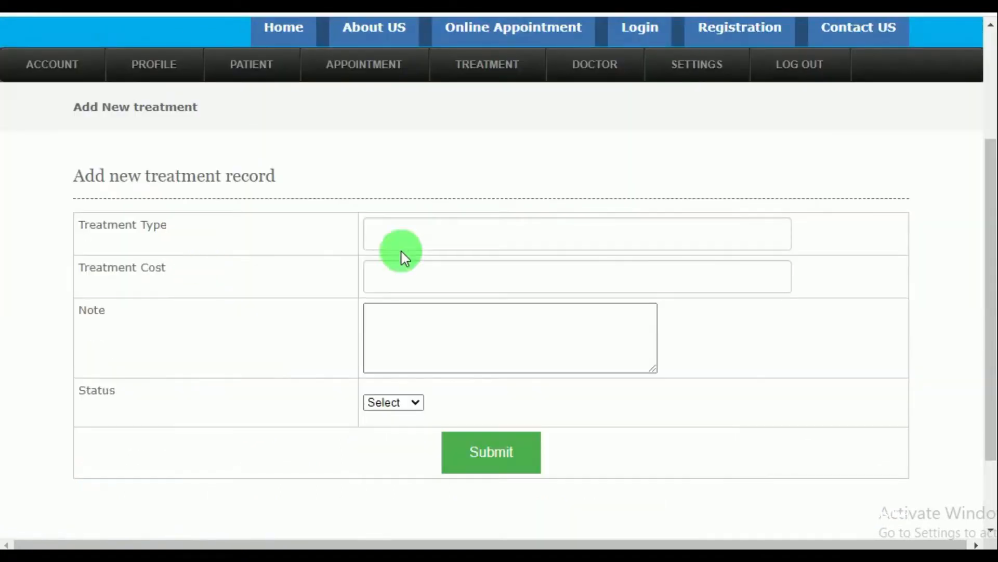
mouse_move(695, 66)
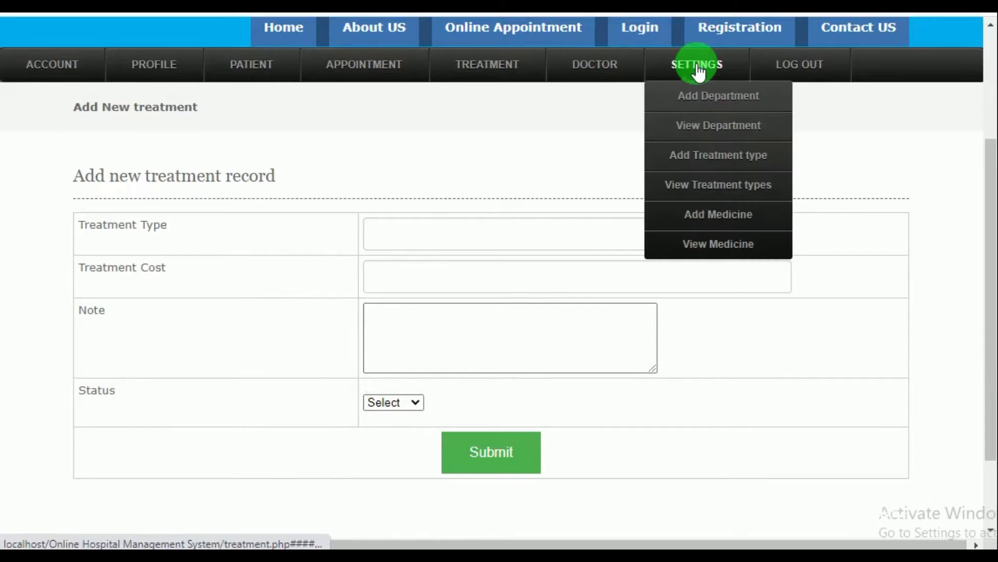
click(703, 186)
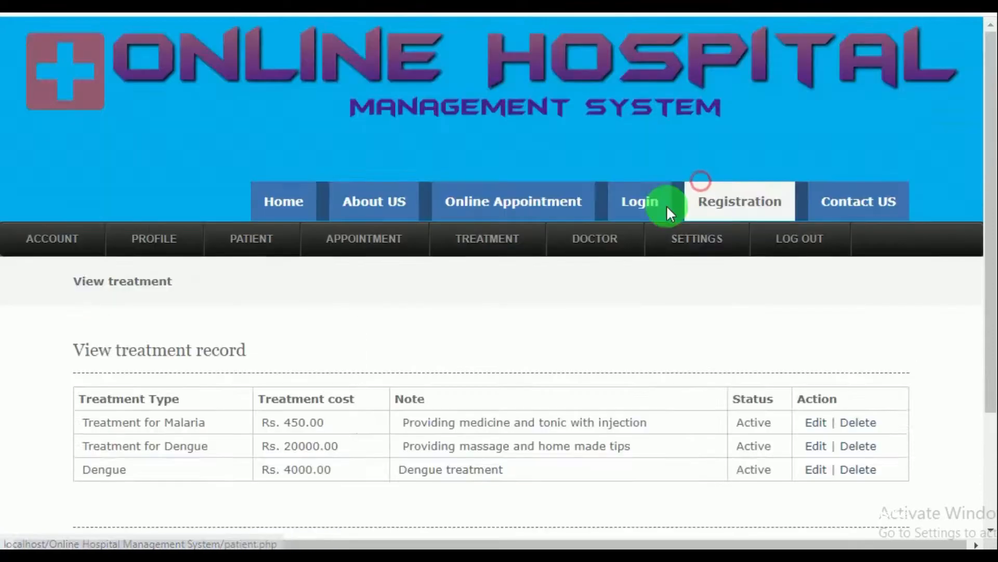
scroll(595, 283, down, 3)
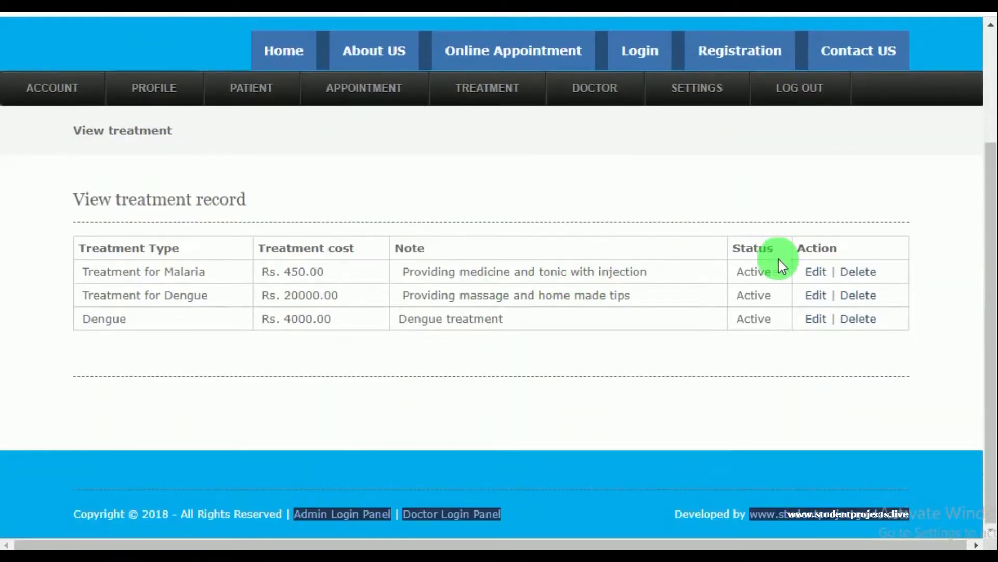
mouse_move(691, 91)
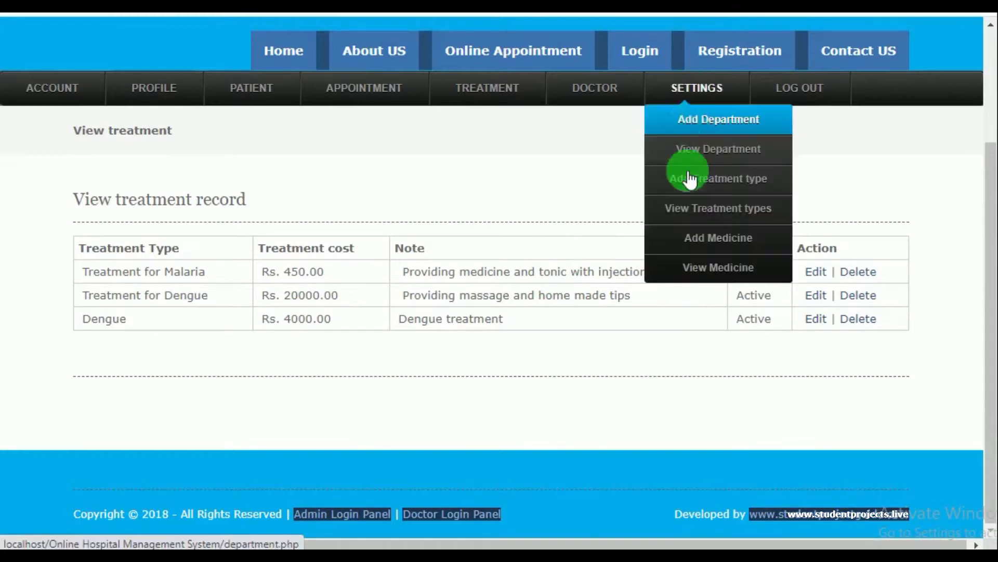
On the Add Medicine form, enter name Panpro DSR, cost 85.00 and description 'Acidity Relief'
click(688, 237)
scroll(508, 354, down, 2)
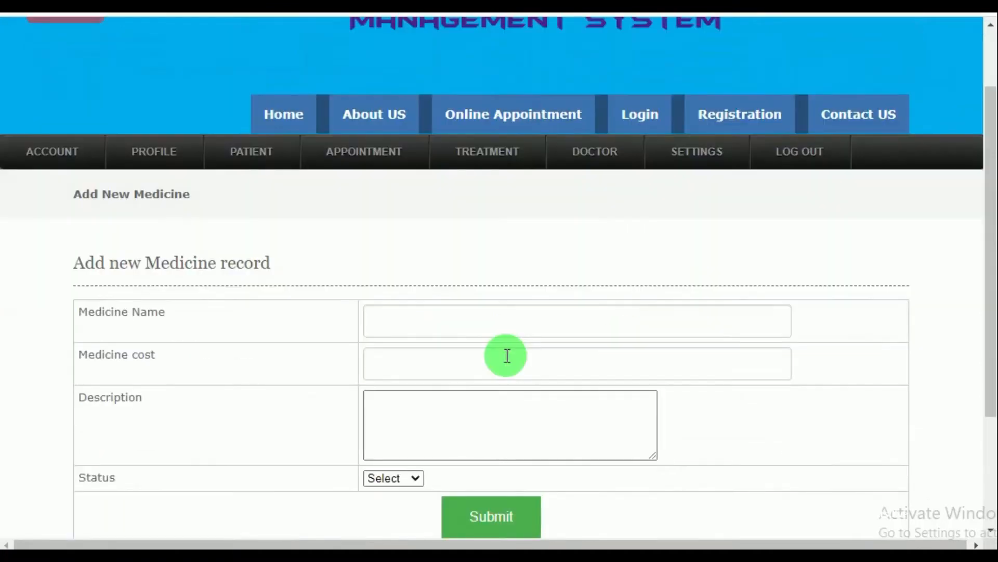
click(455, 328)
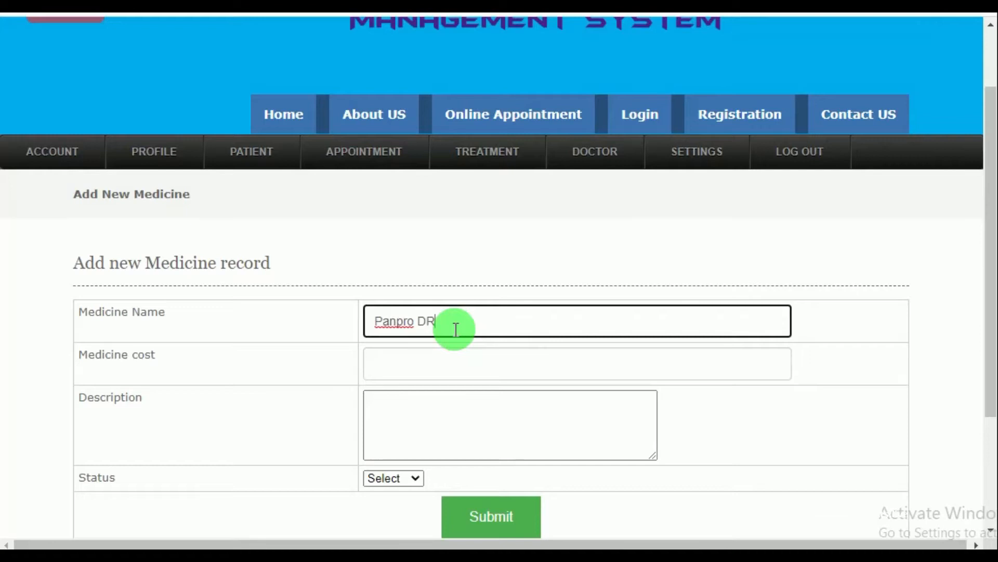
click(397, 362)
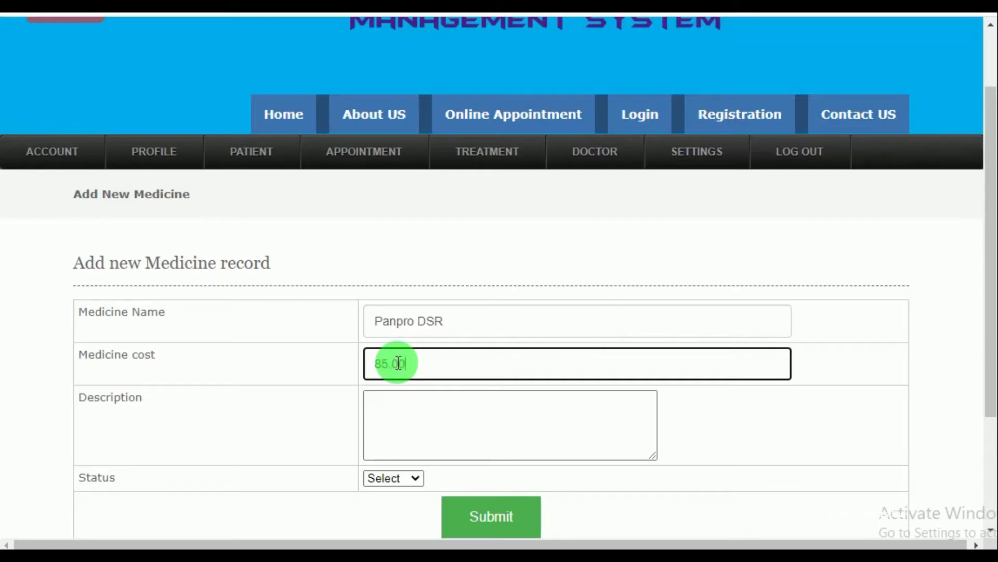
click(406, 407)
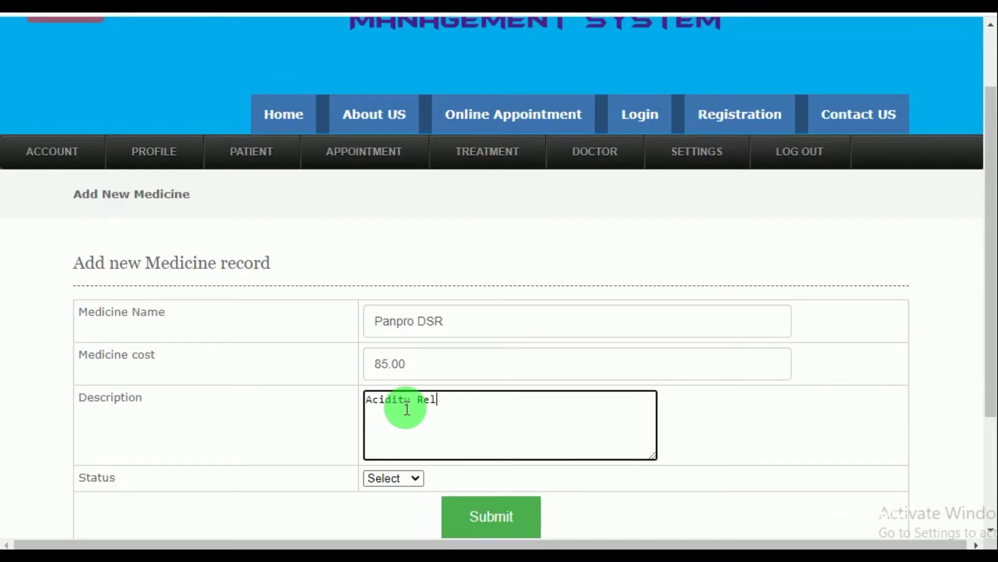
text(Acidity Relief)
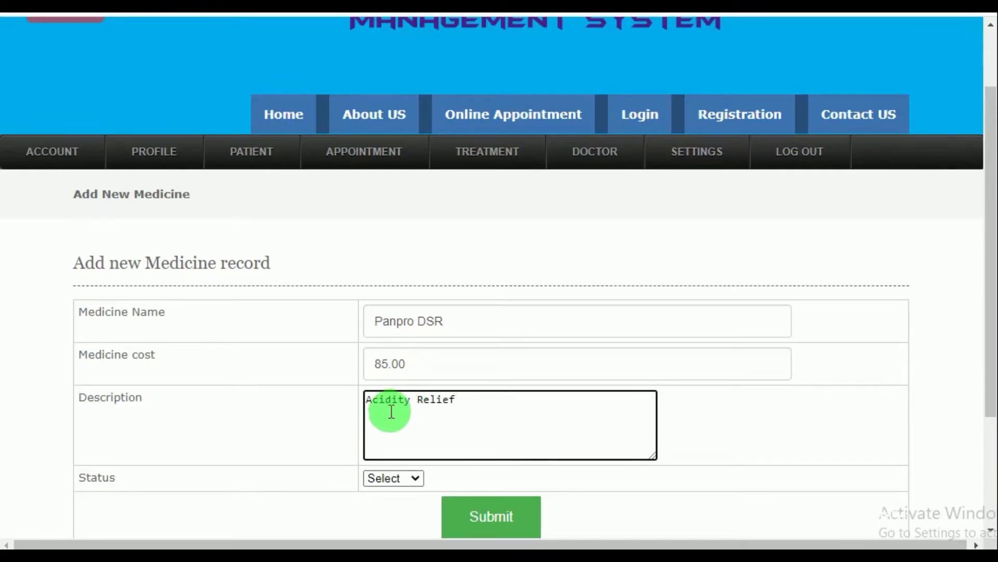
Set the medicine status to Active, submit it, and acknowledge the success message
click(383, 478)
click(389, 508)
click(507, 518)
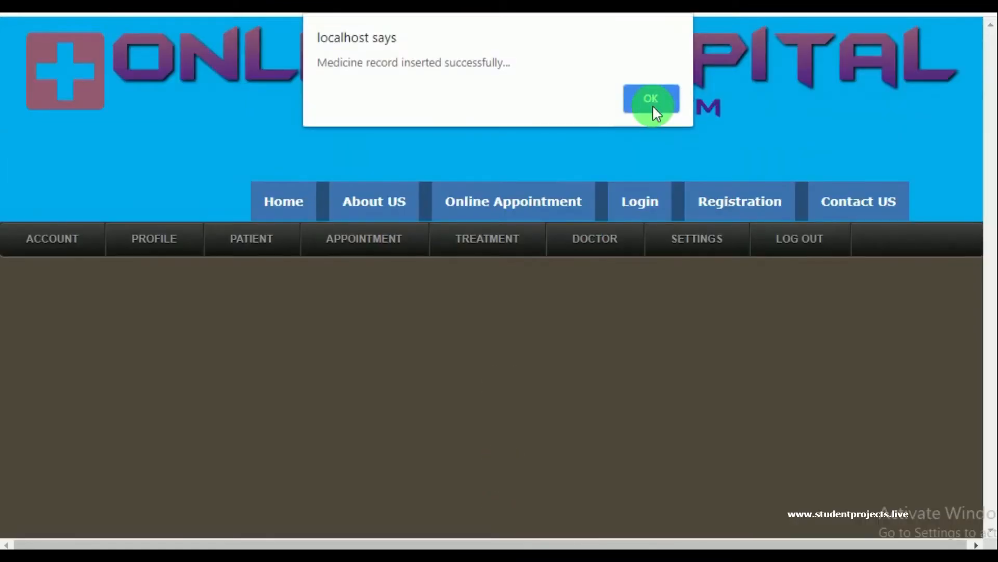
click(651, 99)
Open the View Medicine list and check the Panpro DSR entry at 85.00
mouse_move(672, 238)
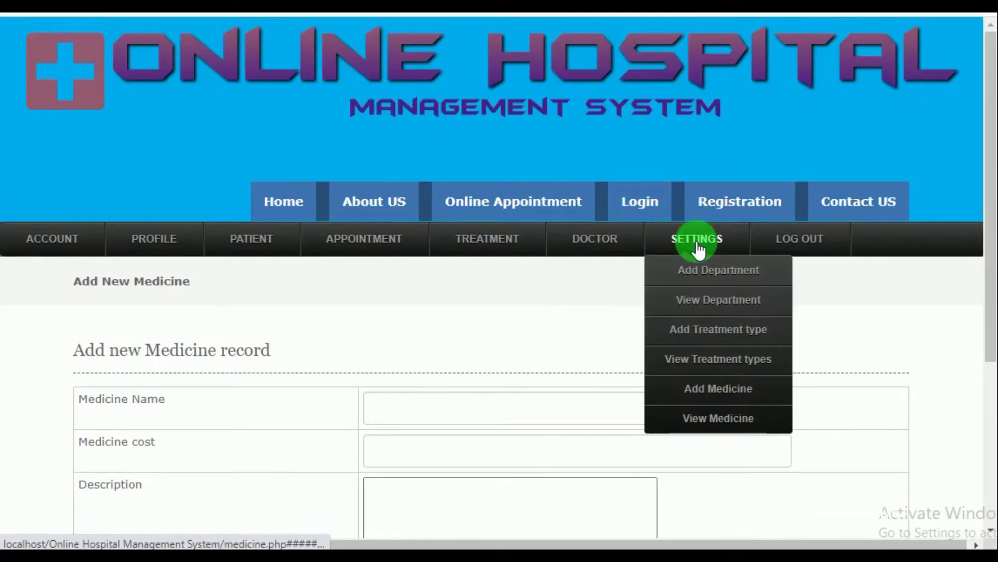
click(683, 422)
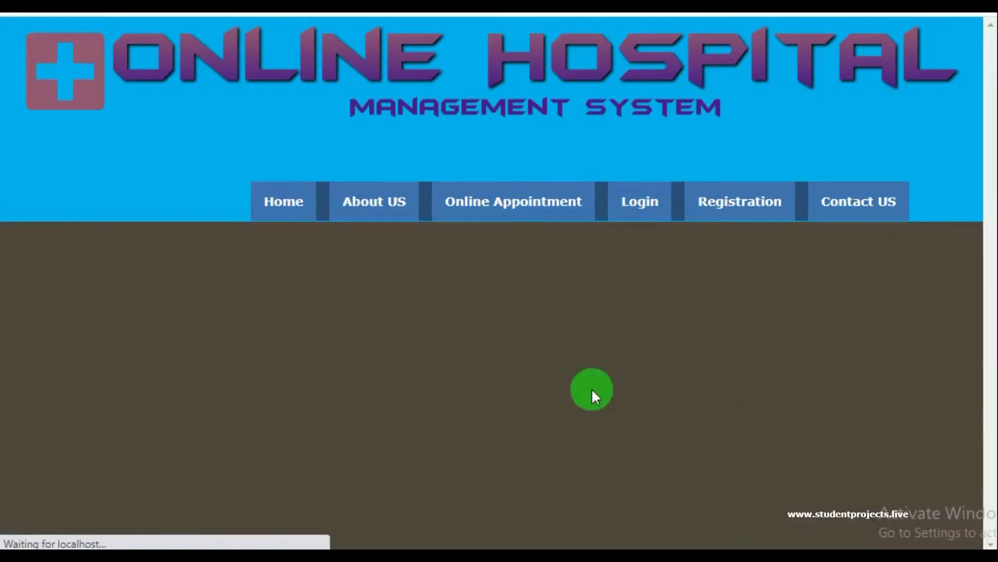
scroll(572, 380, down, 3)
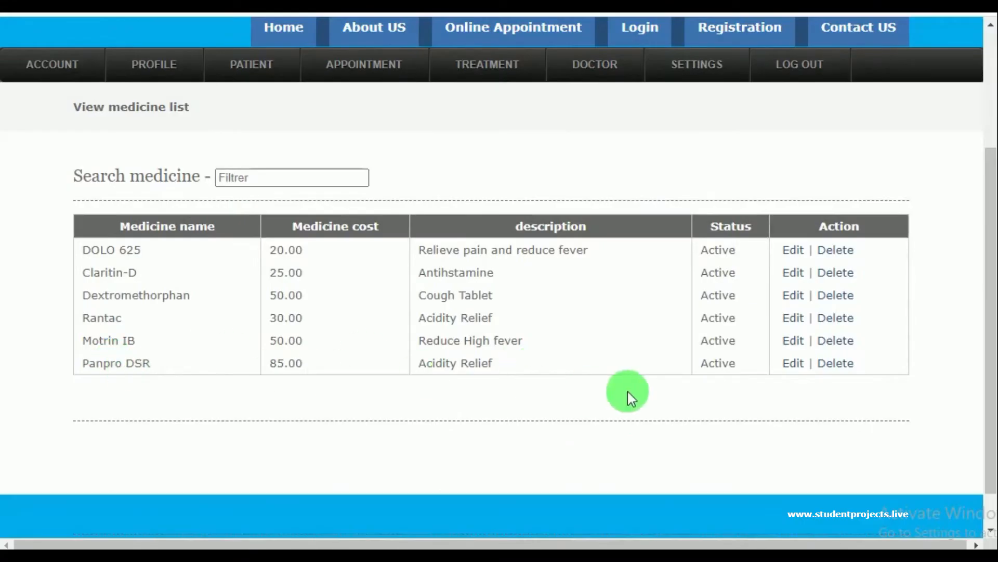
scroll(606, 397, up, 3)
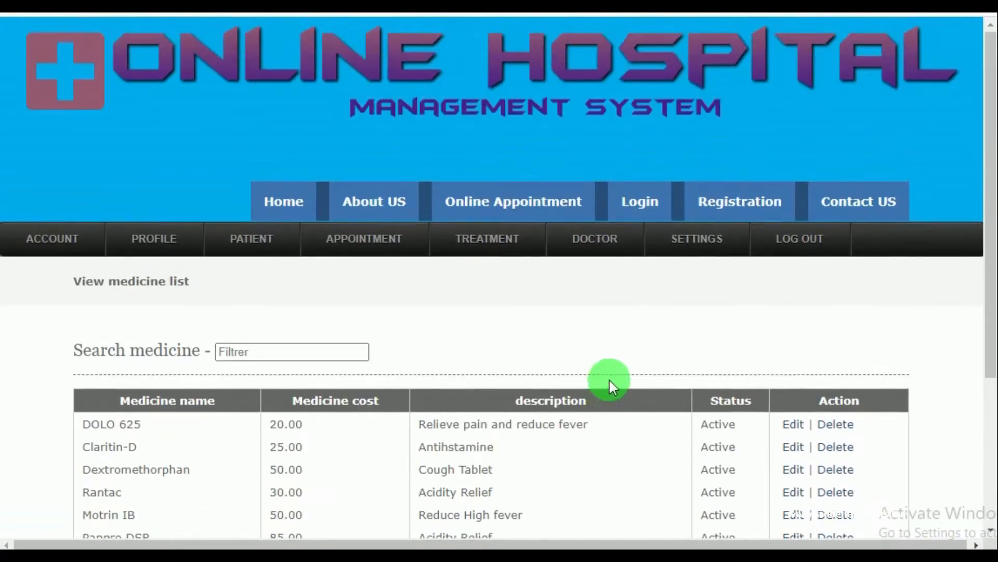
mouse_move(718, 248)
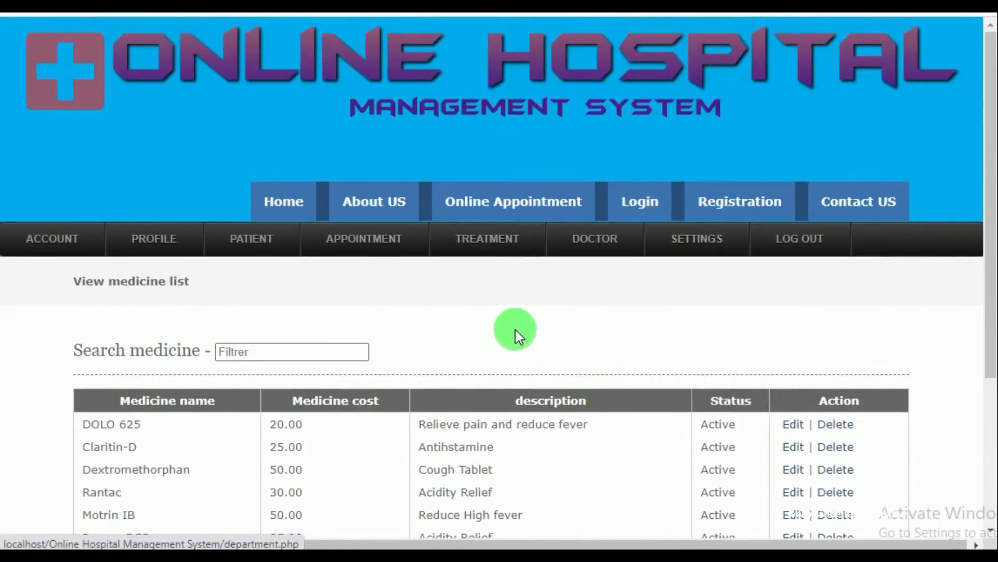
Log out of the admin account and scroll through the public home page's welcome text
click(788, 250)
scroll(686, 347, down, 3)
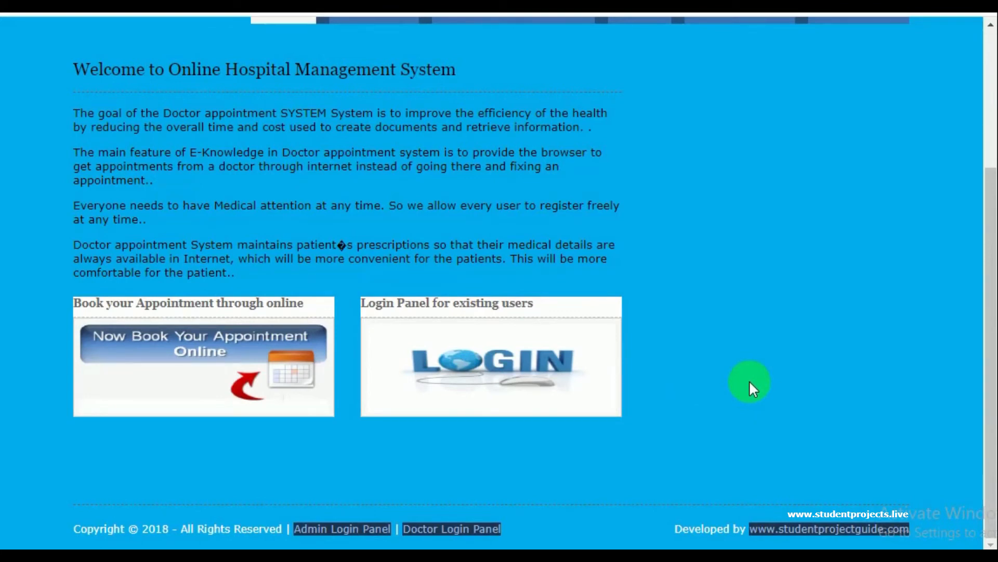
scroll(750, 379, up, 3)
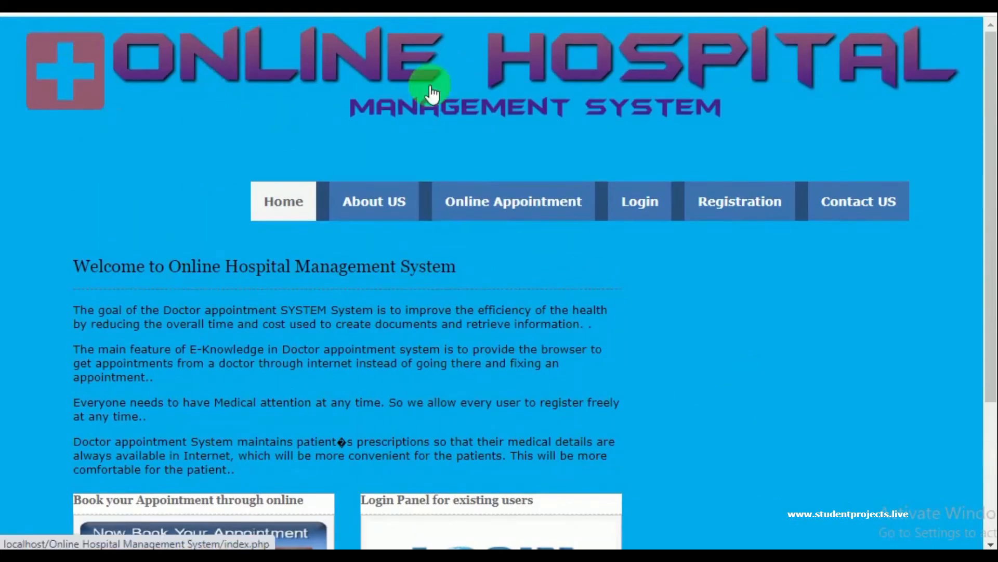